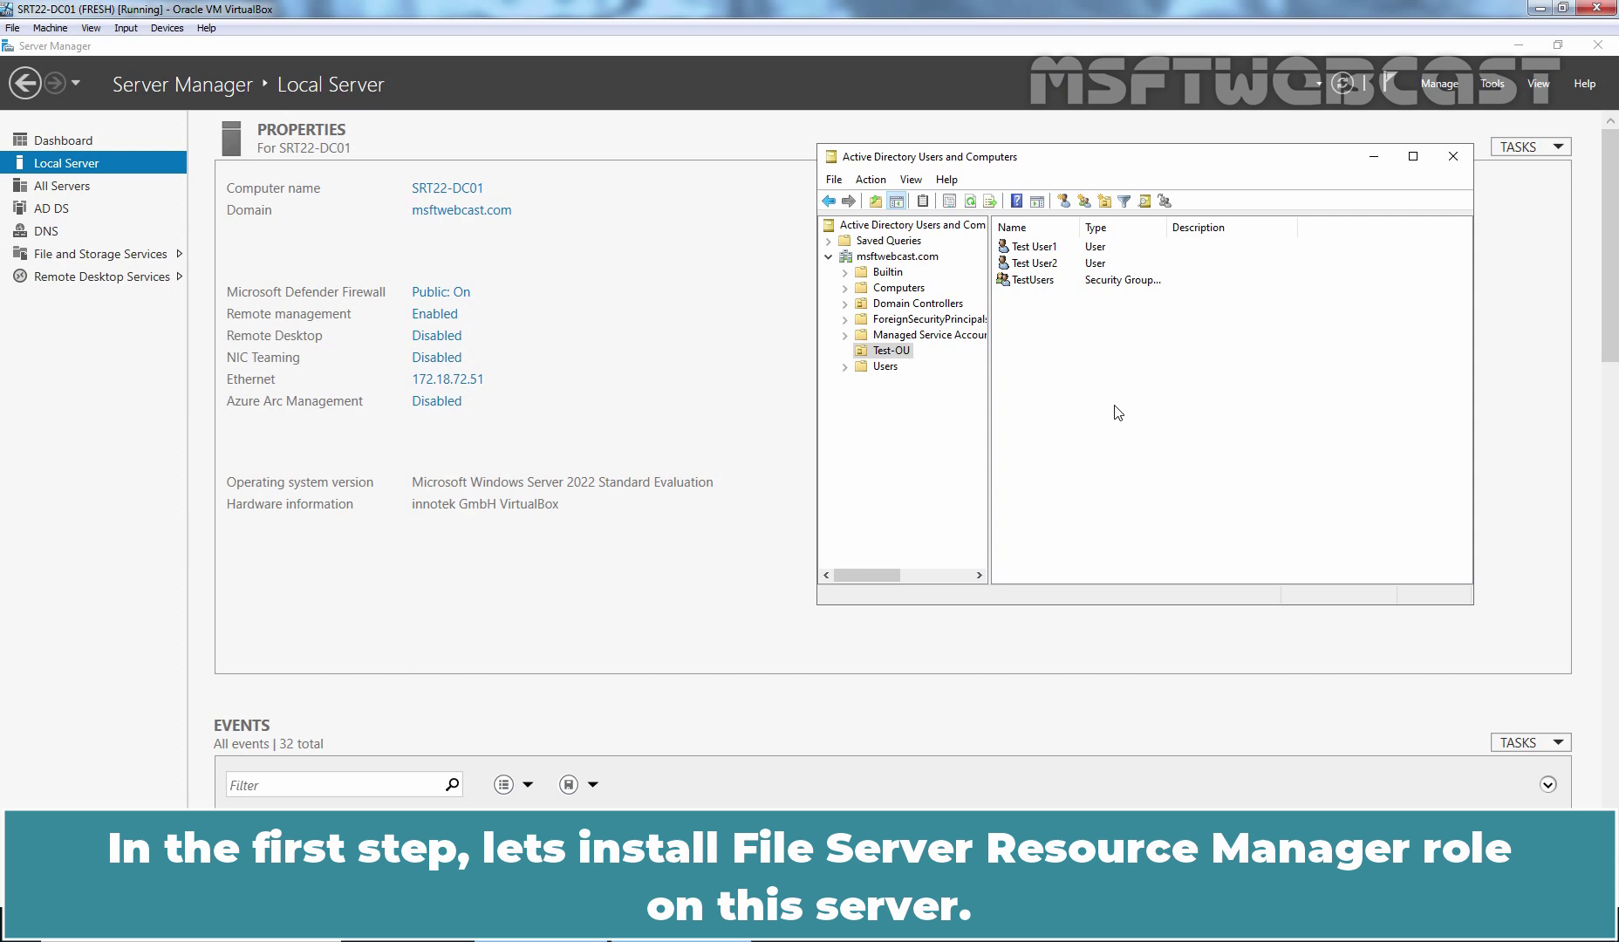
In elevated PowerShell, run Install-WindowsFeature -Name FS-Resource-Manager -IncludeManagementTools, then exit the console.
right_click(12, 927)
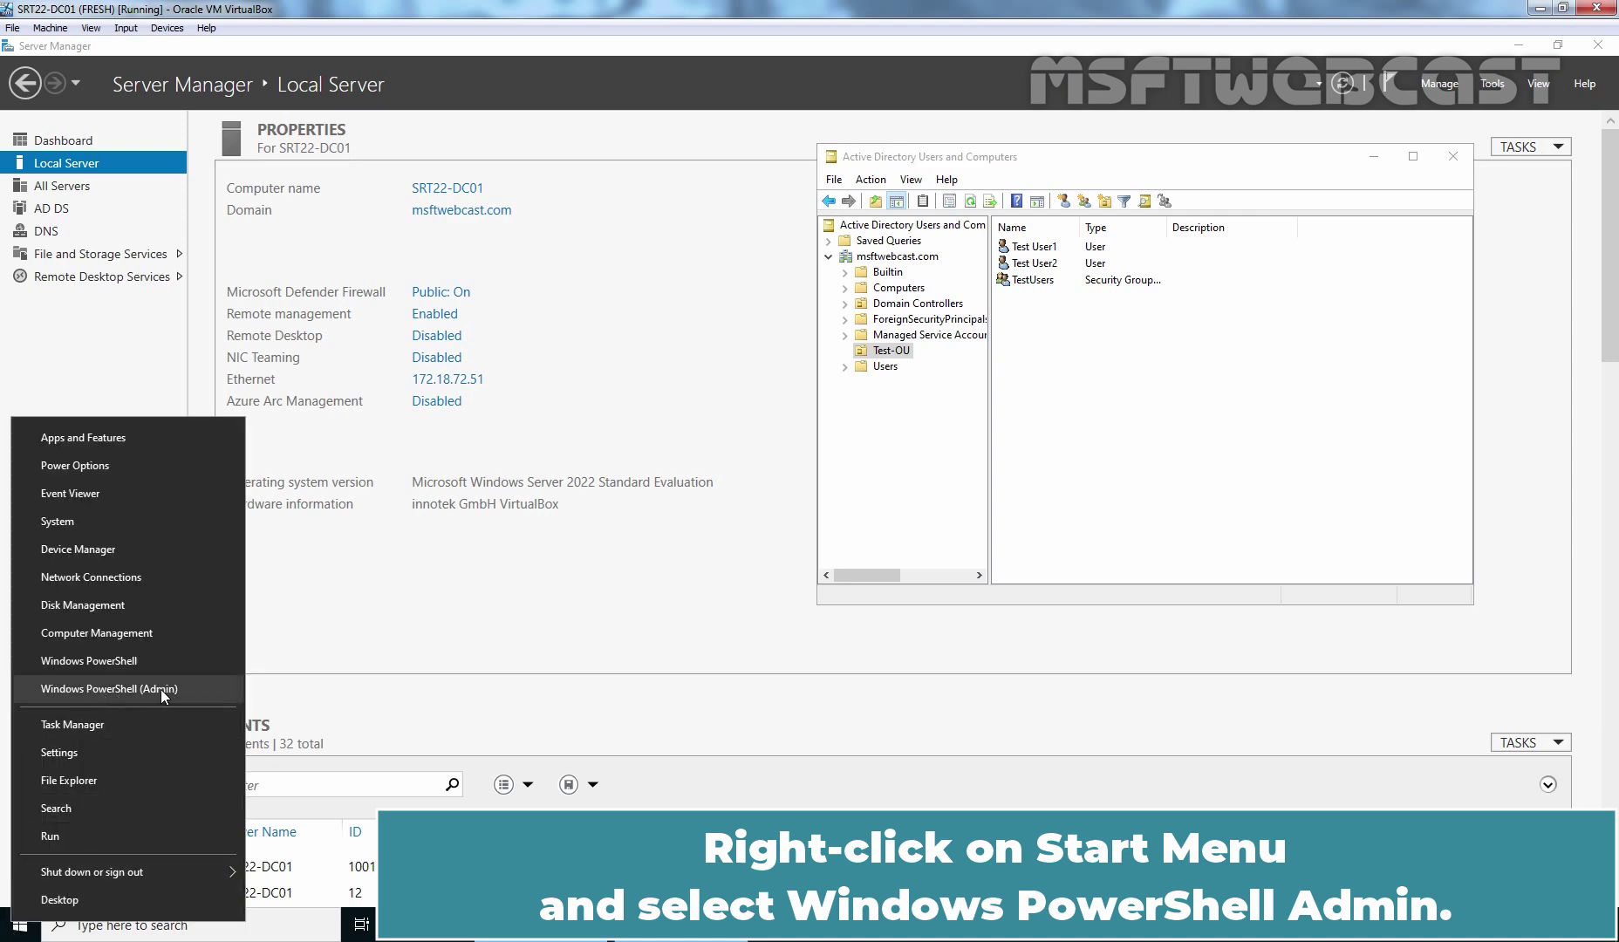
click(161, 689)
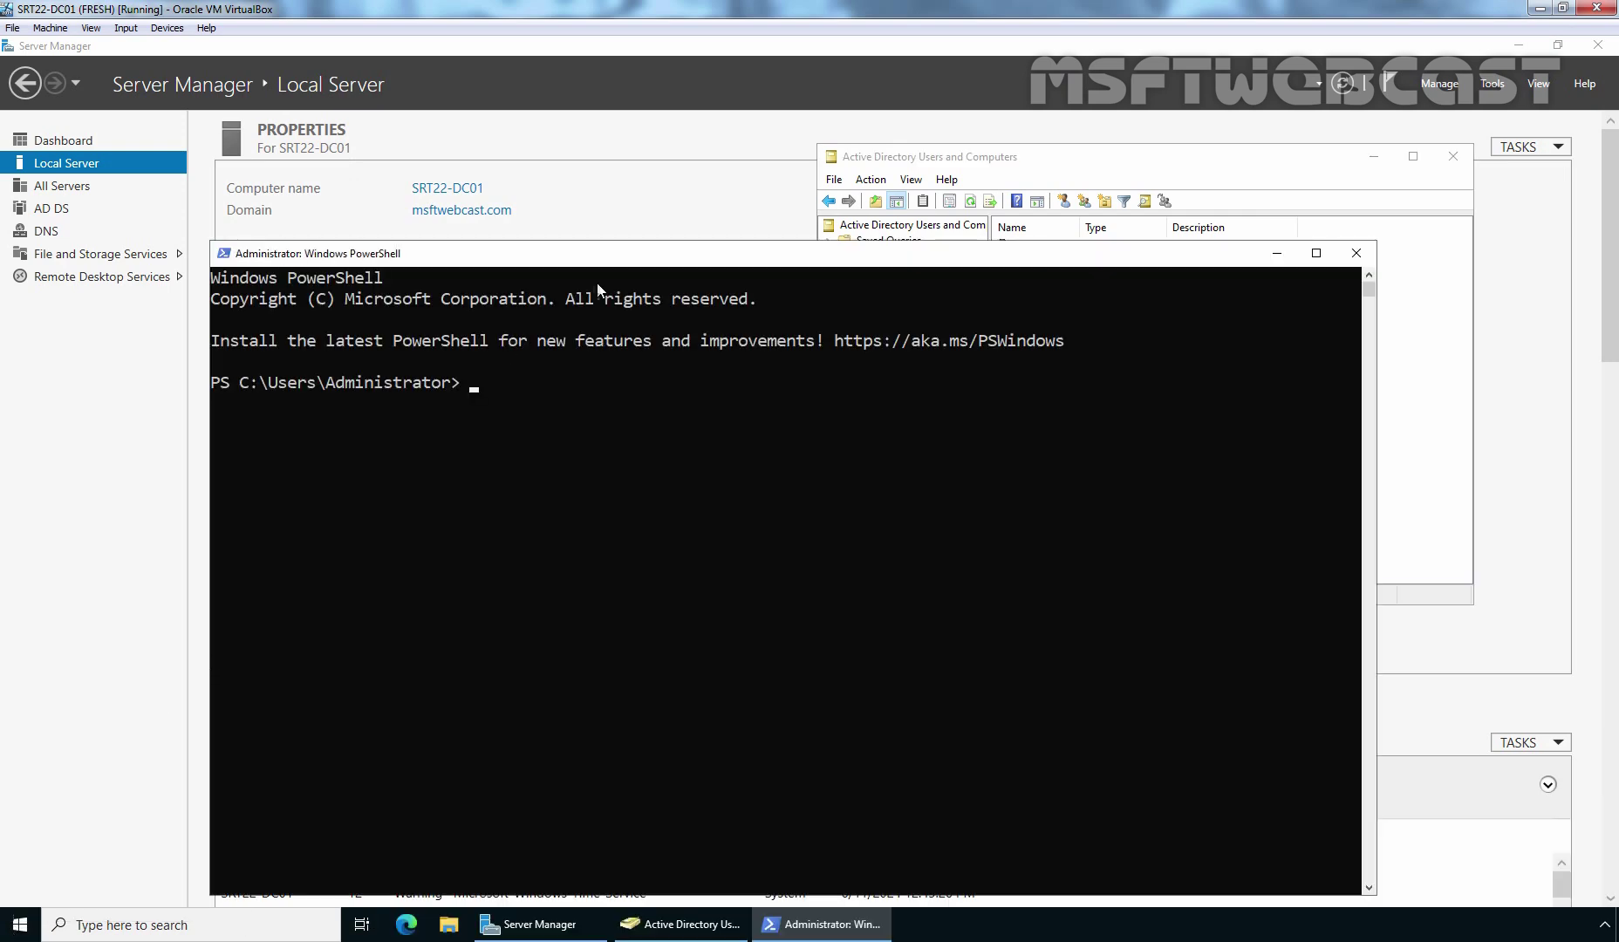
drag(656, 253, 661, 131)
text(install)
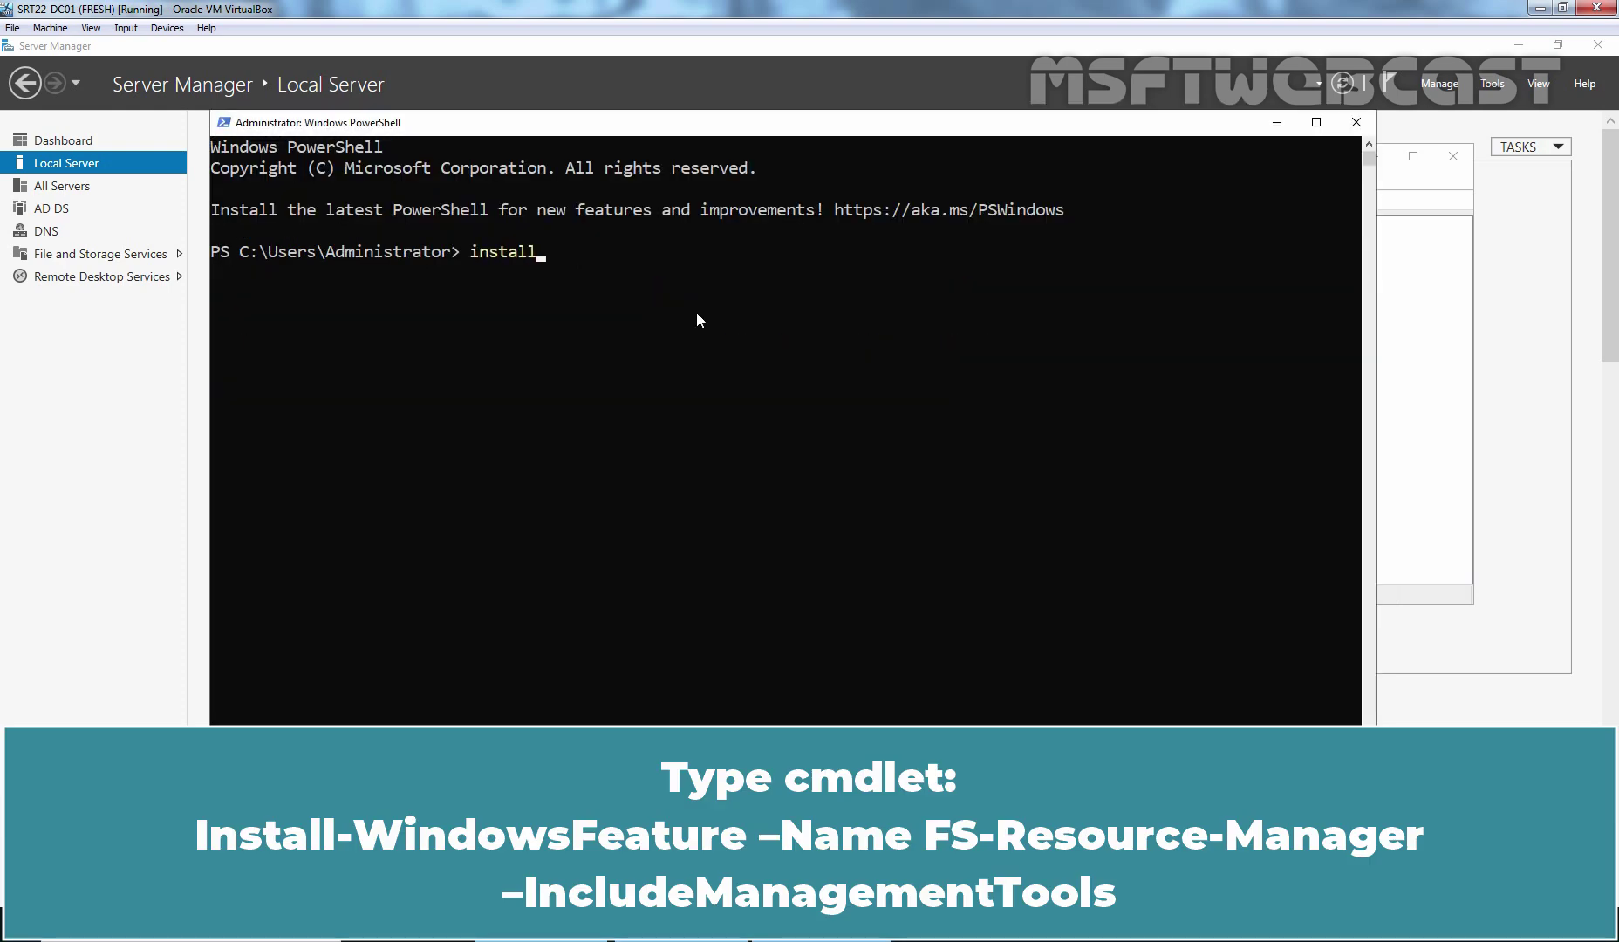
text(-win)
key(Tab)
text(-Name FS-resource-manager -Inc)
key(Tab)
key(Tab)
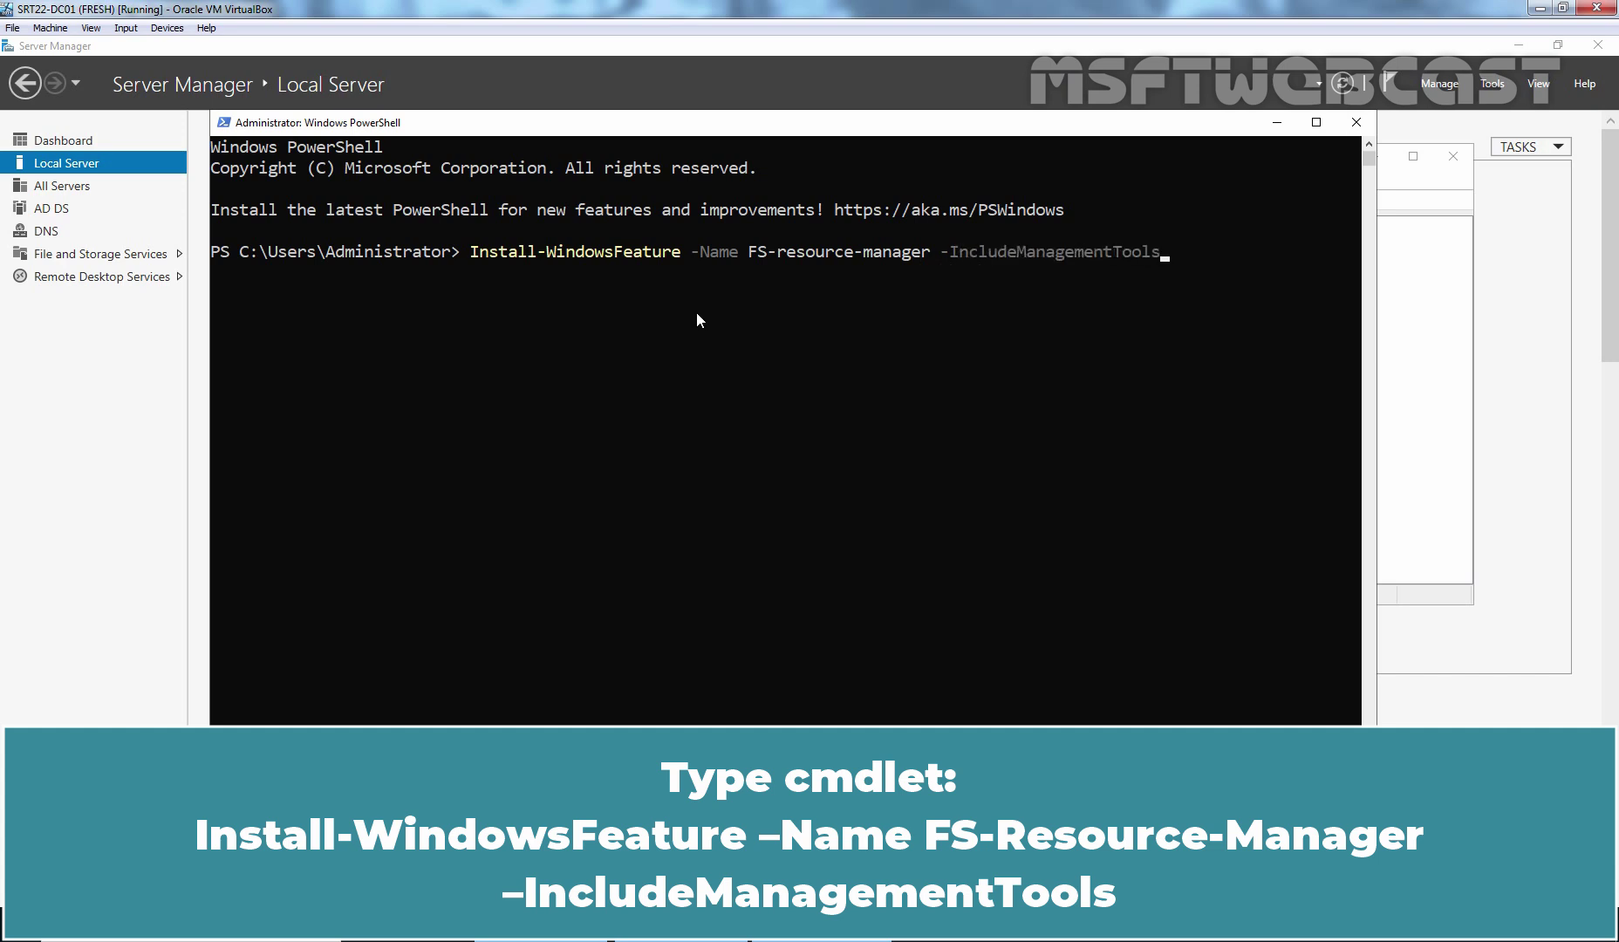
key(Return)
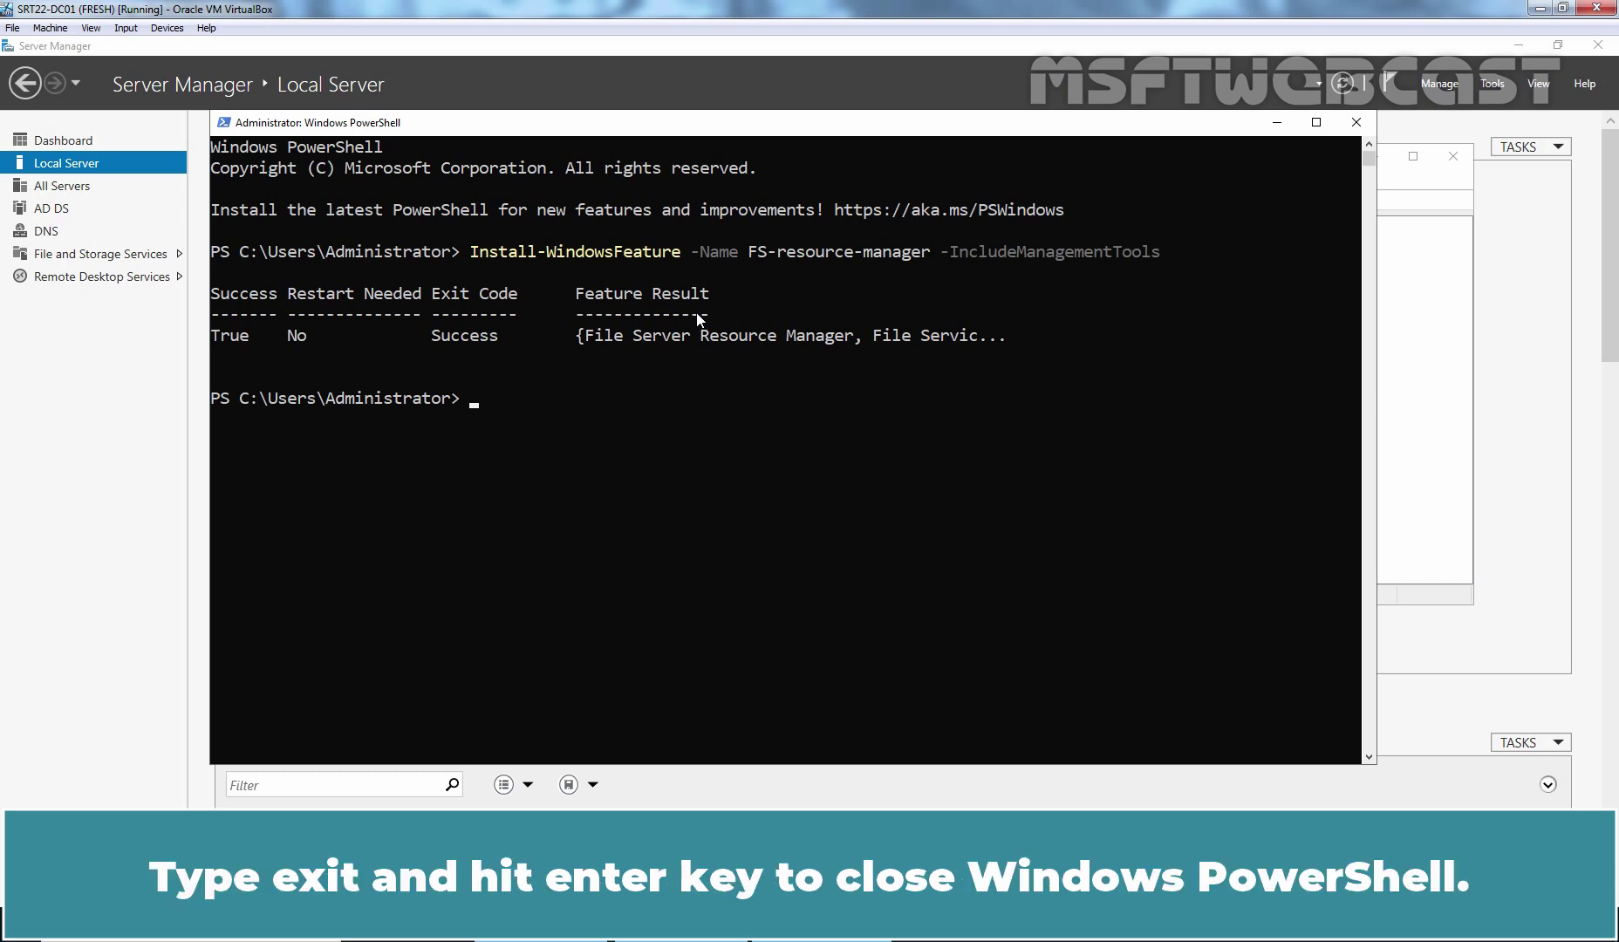
text(exit)
key(Return)
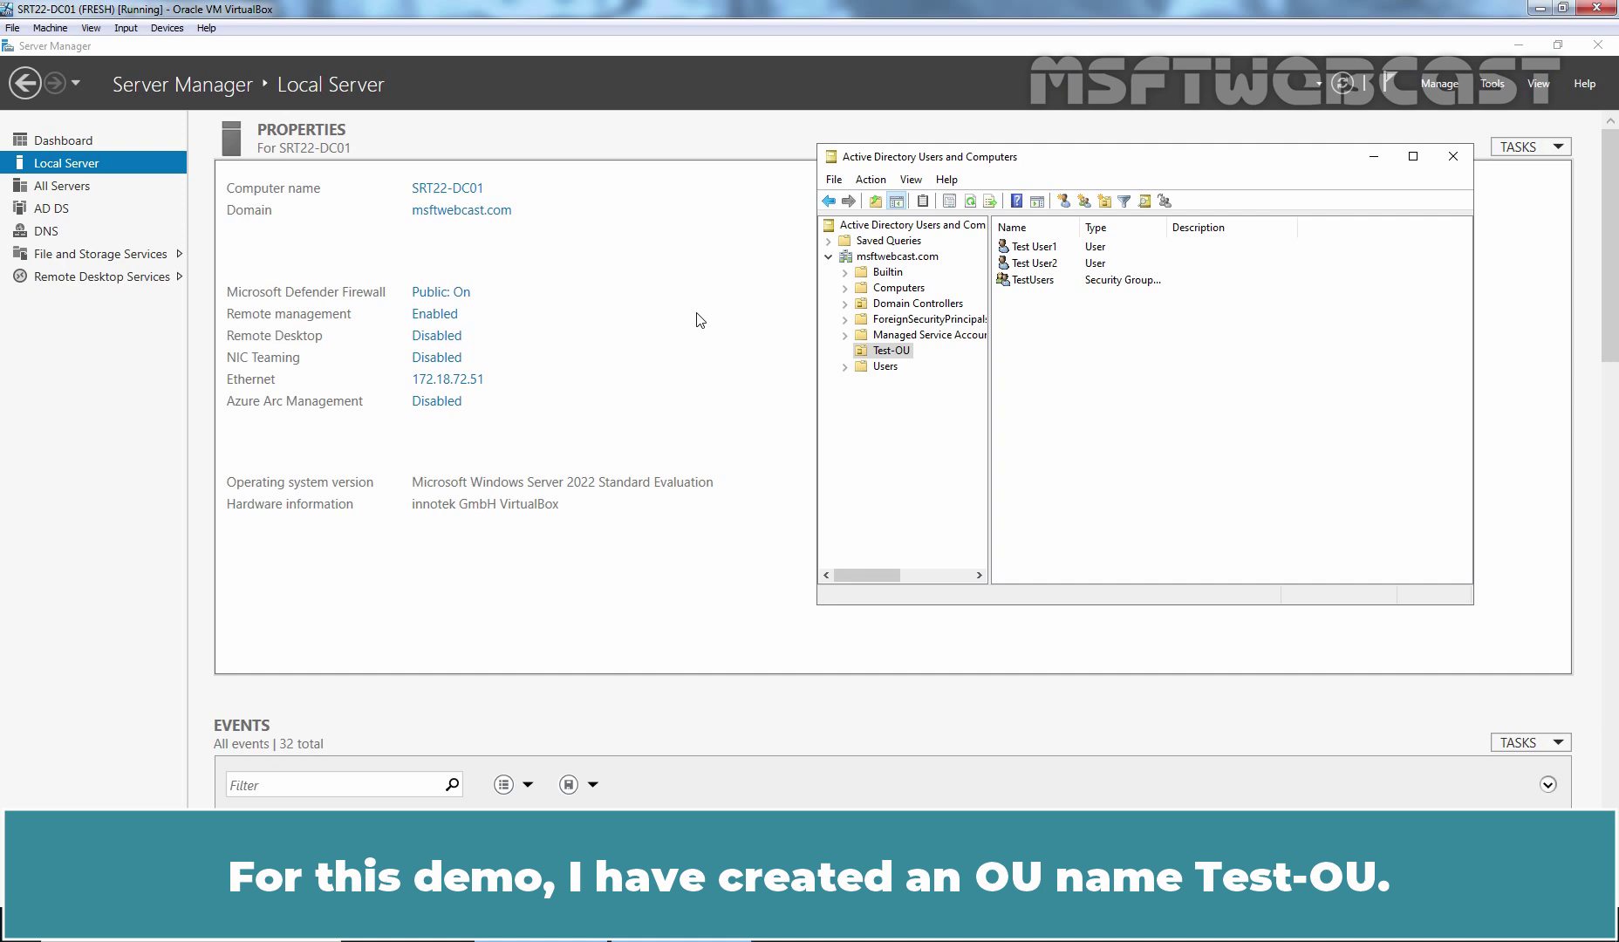
click(888, 351)
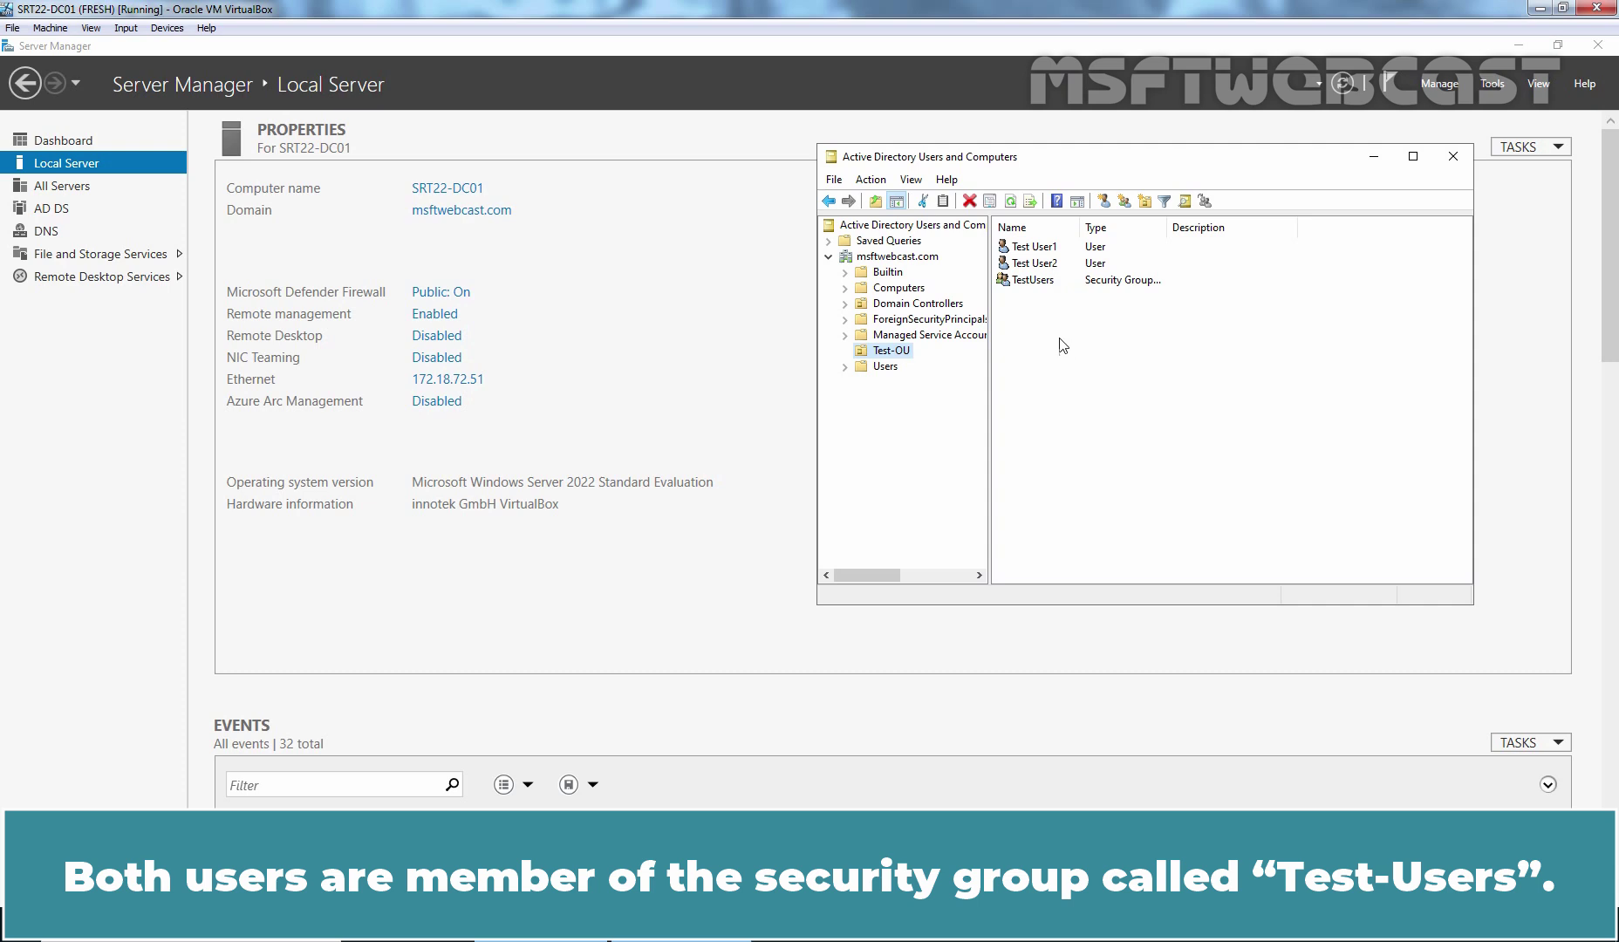
double_click(1032, 280)
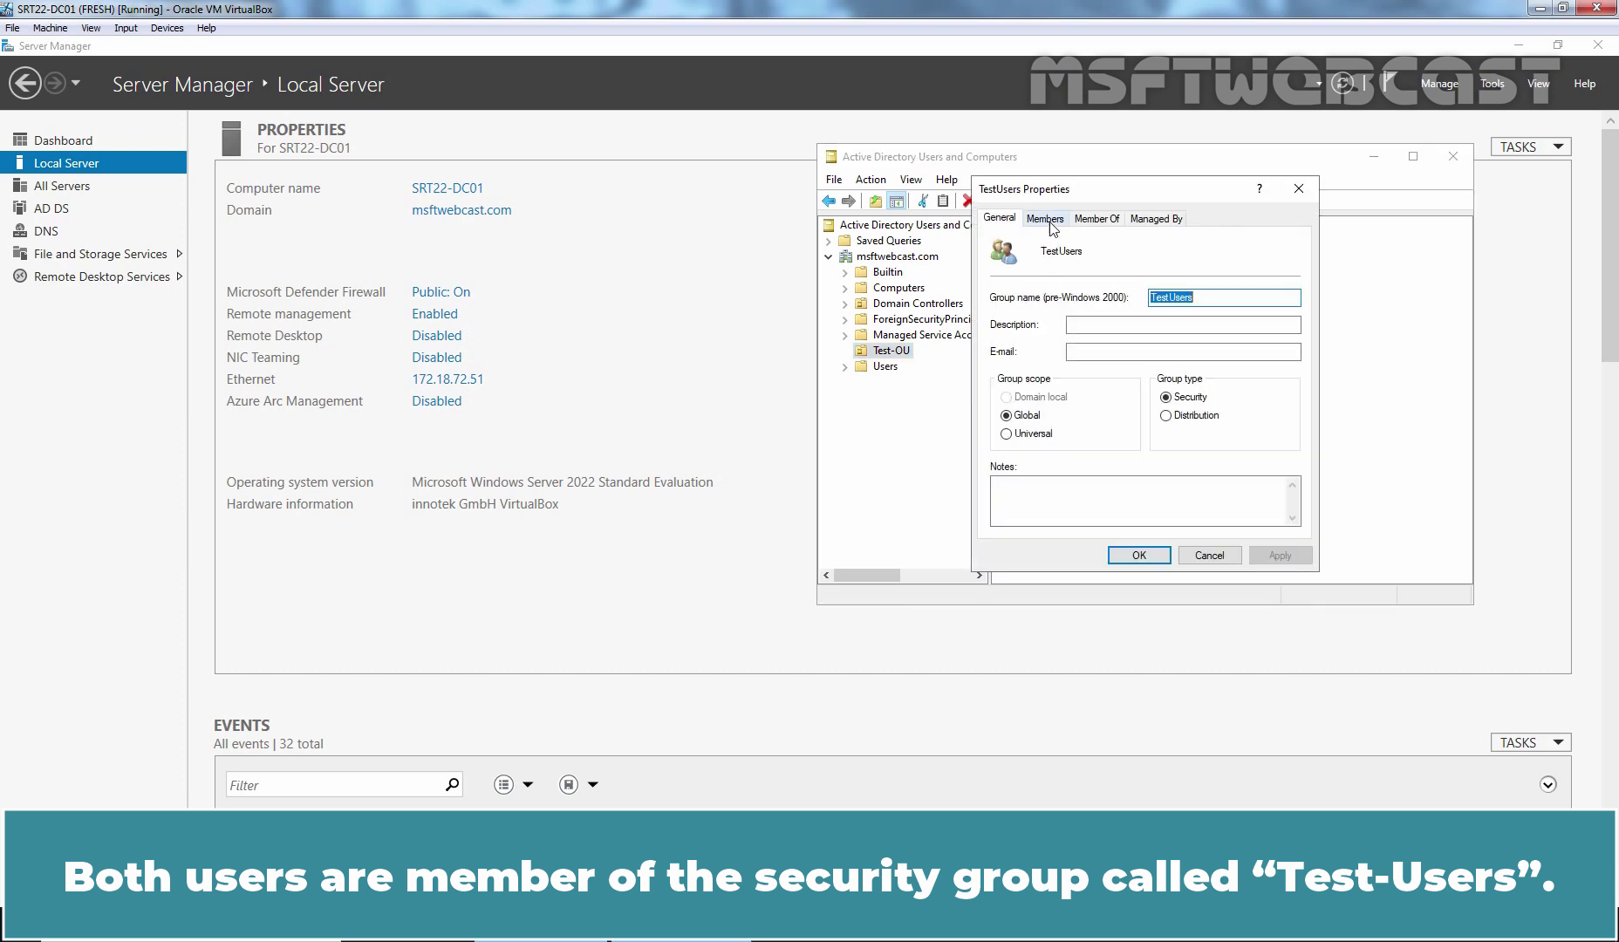
click(1045, 218)
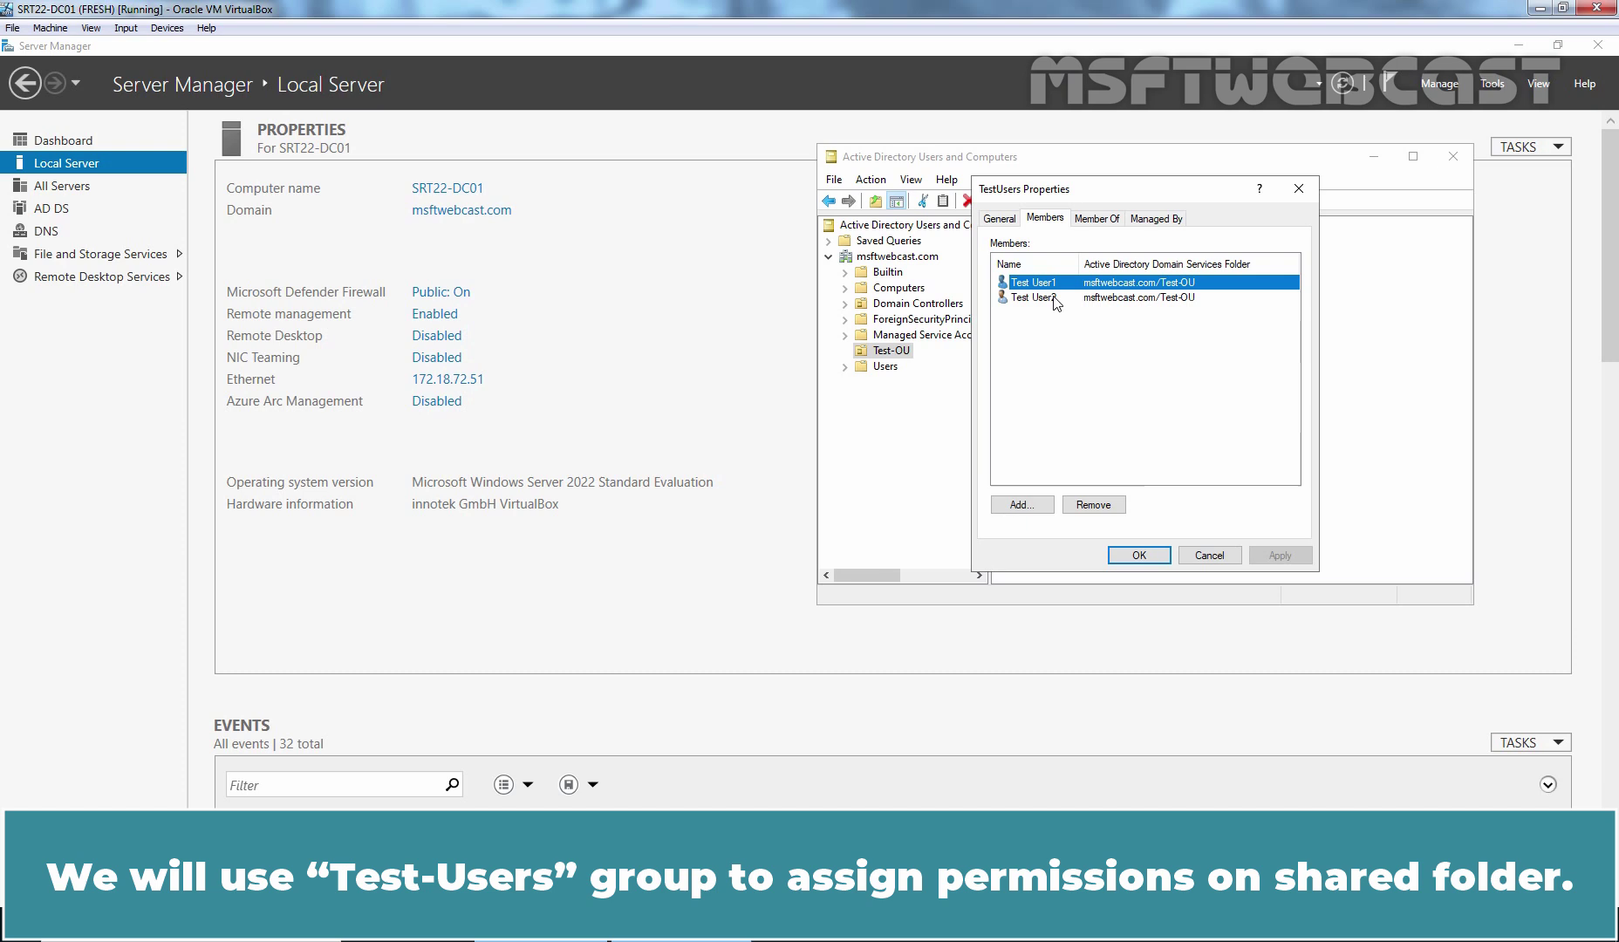
Create a new folder named HomeFolder on New Volume (E:).
click(1140, 556)
key(super+e)
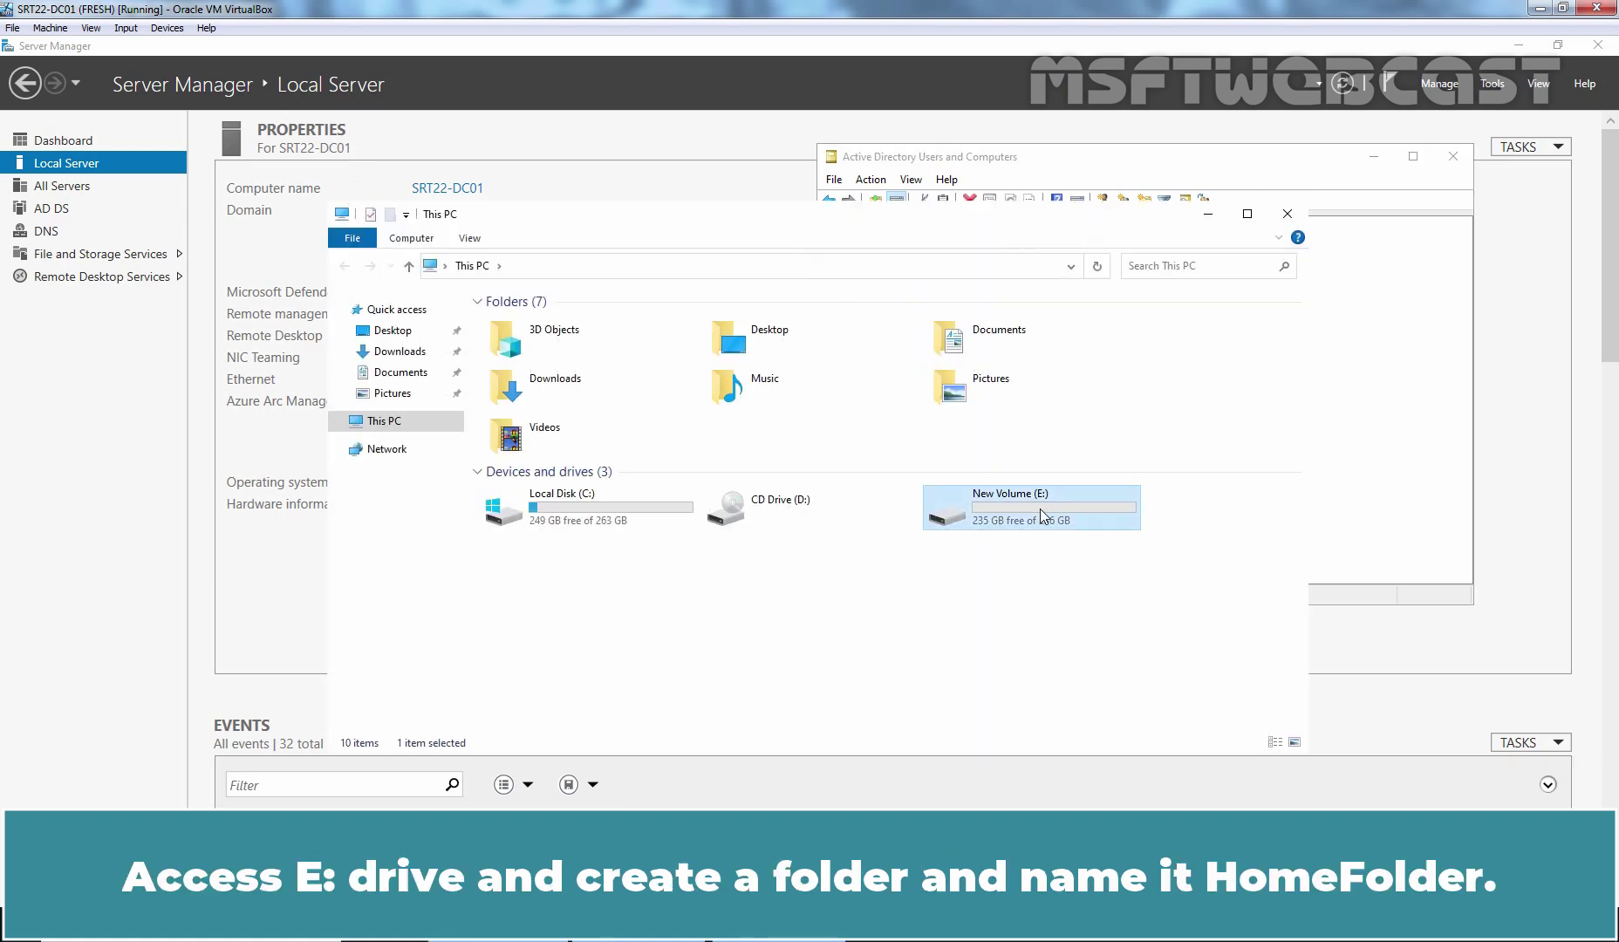
double_click(1040, 508)
key(ctrl+shift+n)
text(HomeFolder)
key(Return)
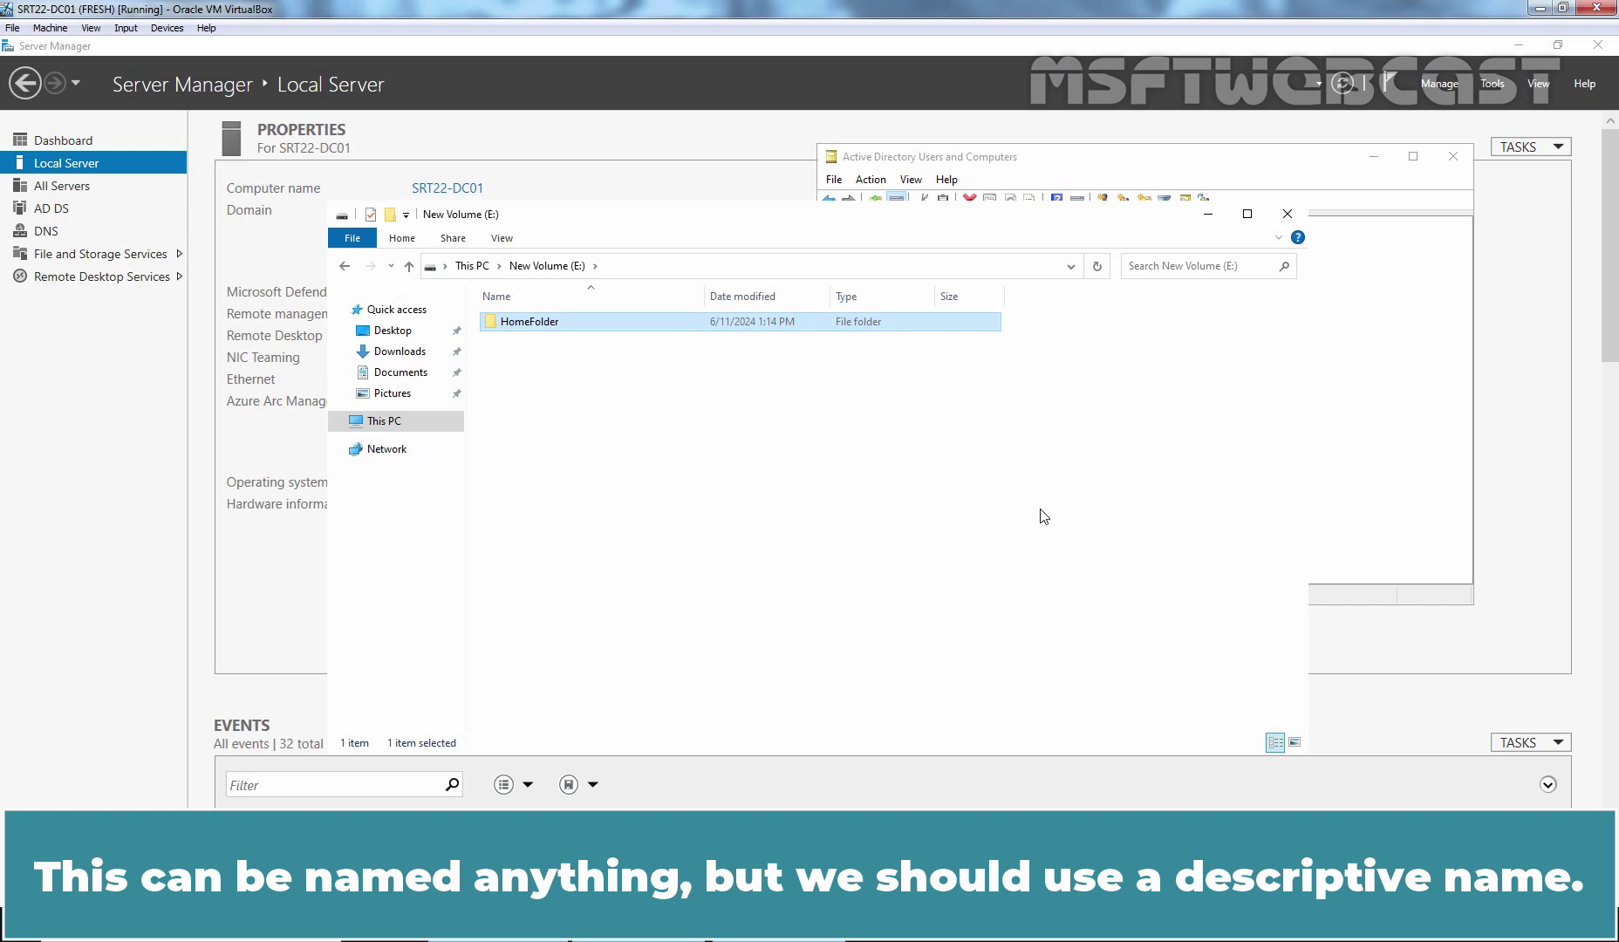
Share HomeFolder as HomeFolder$ with the comment 'This is Home Folder Shared.Folder.'.
right_click(548, 326)
click(639, 610)
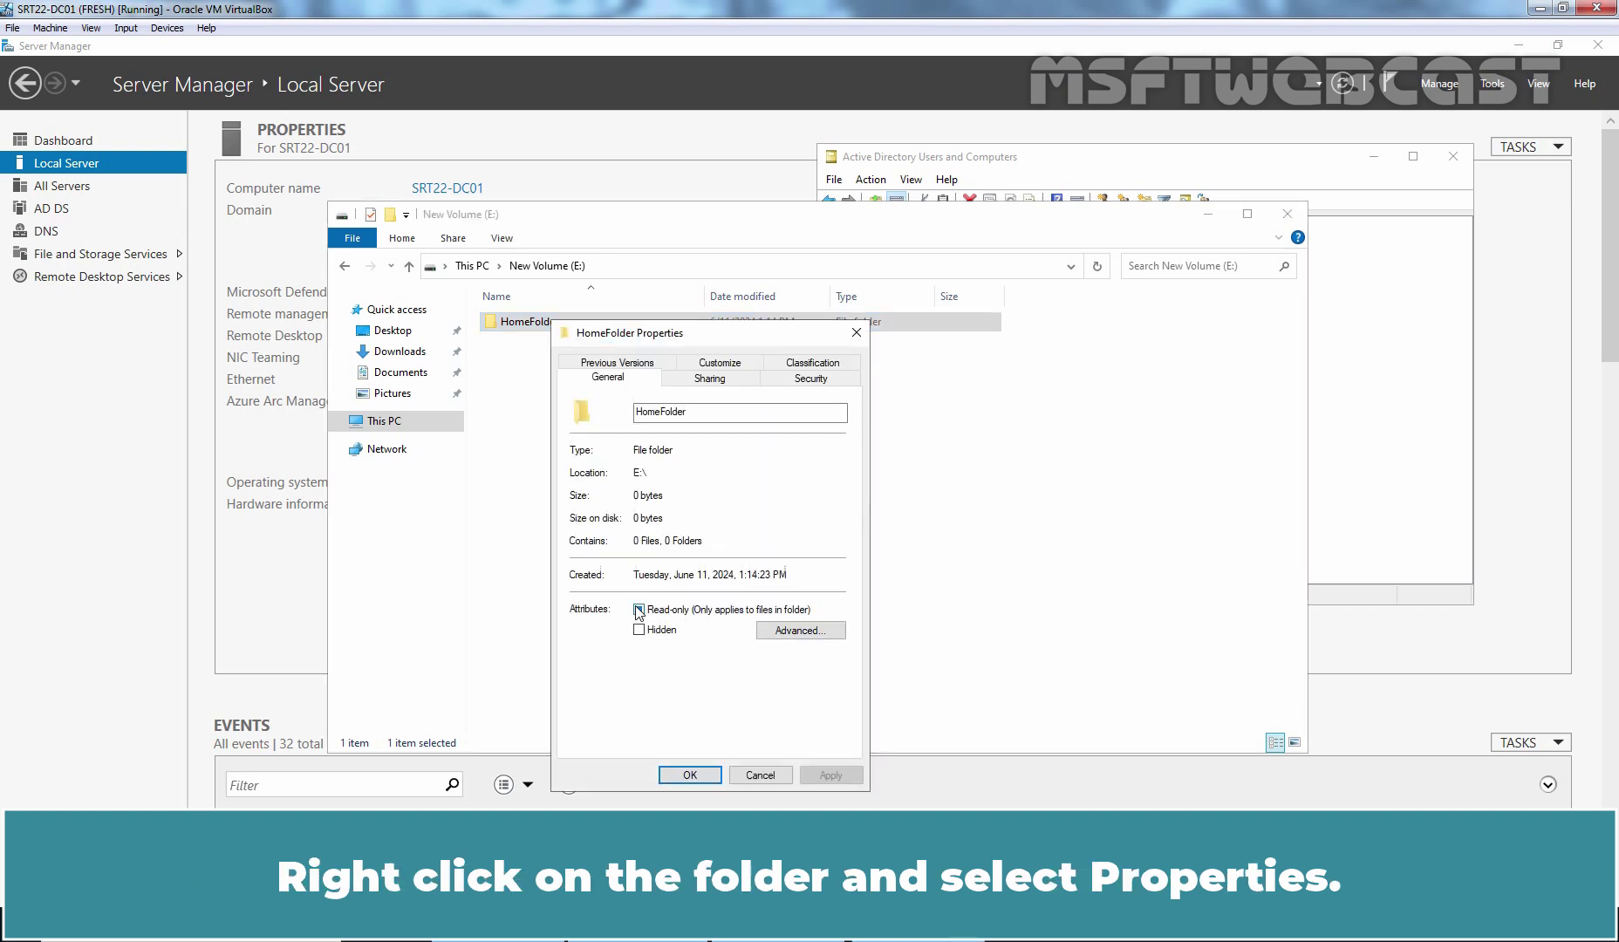
click(704, 381)
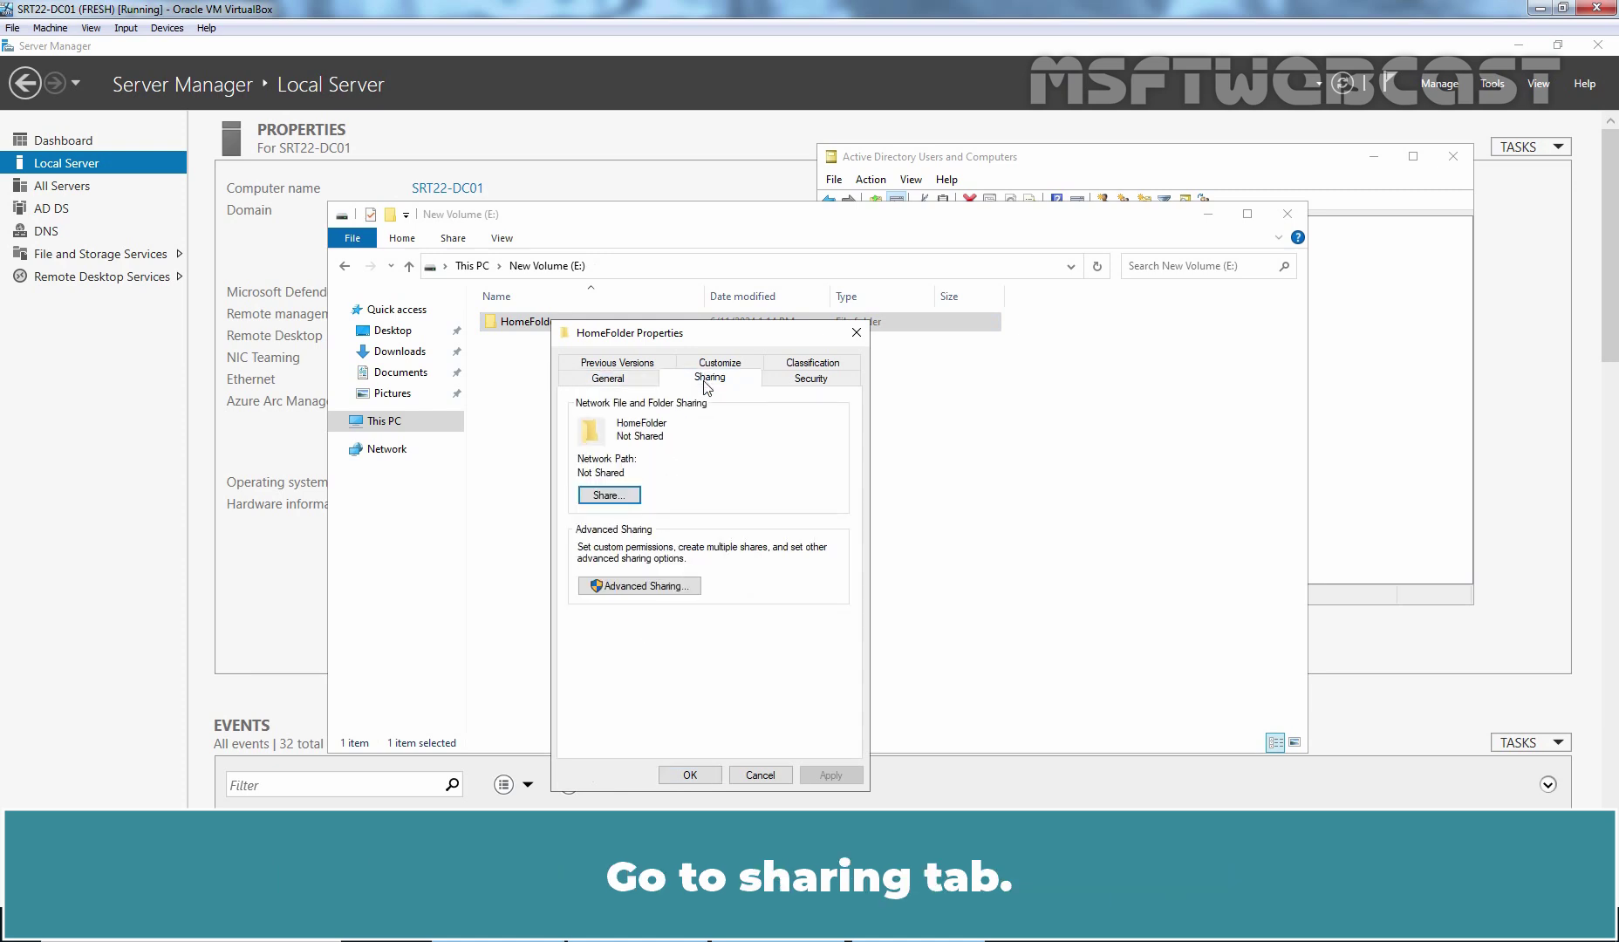
click(644, 587)
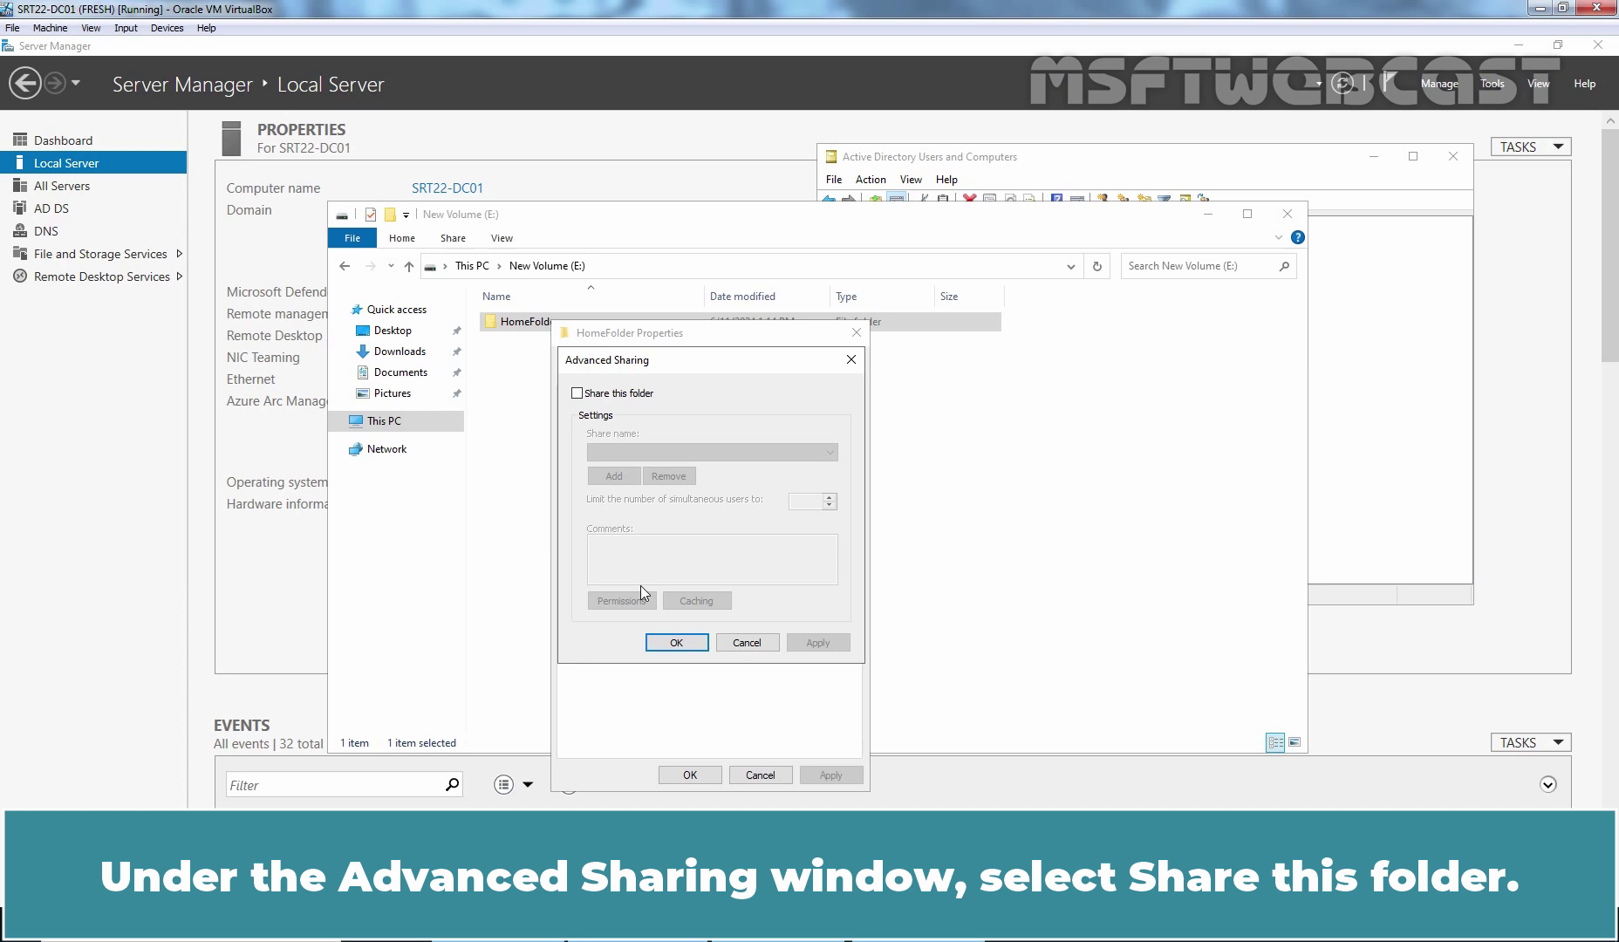
click(616, 394)
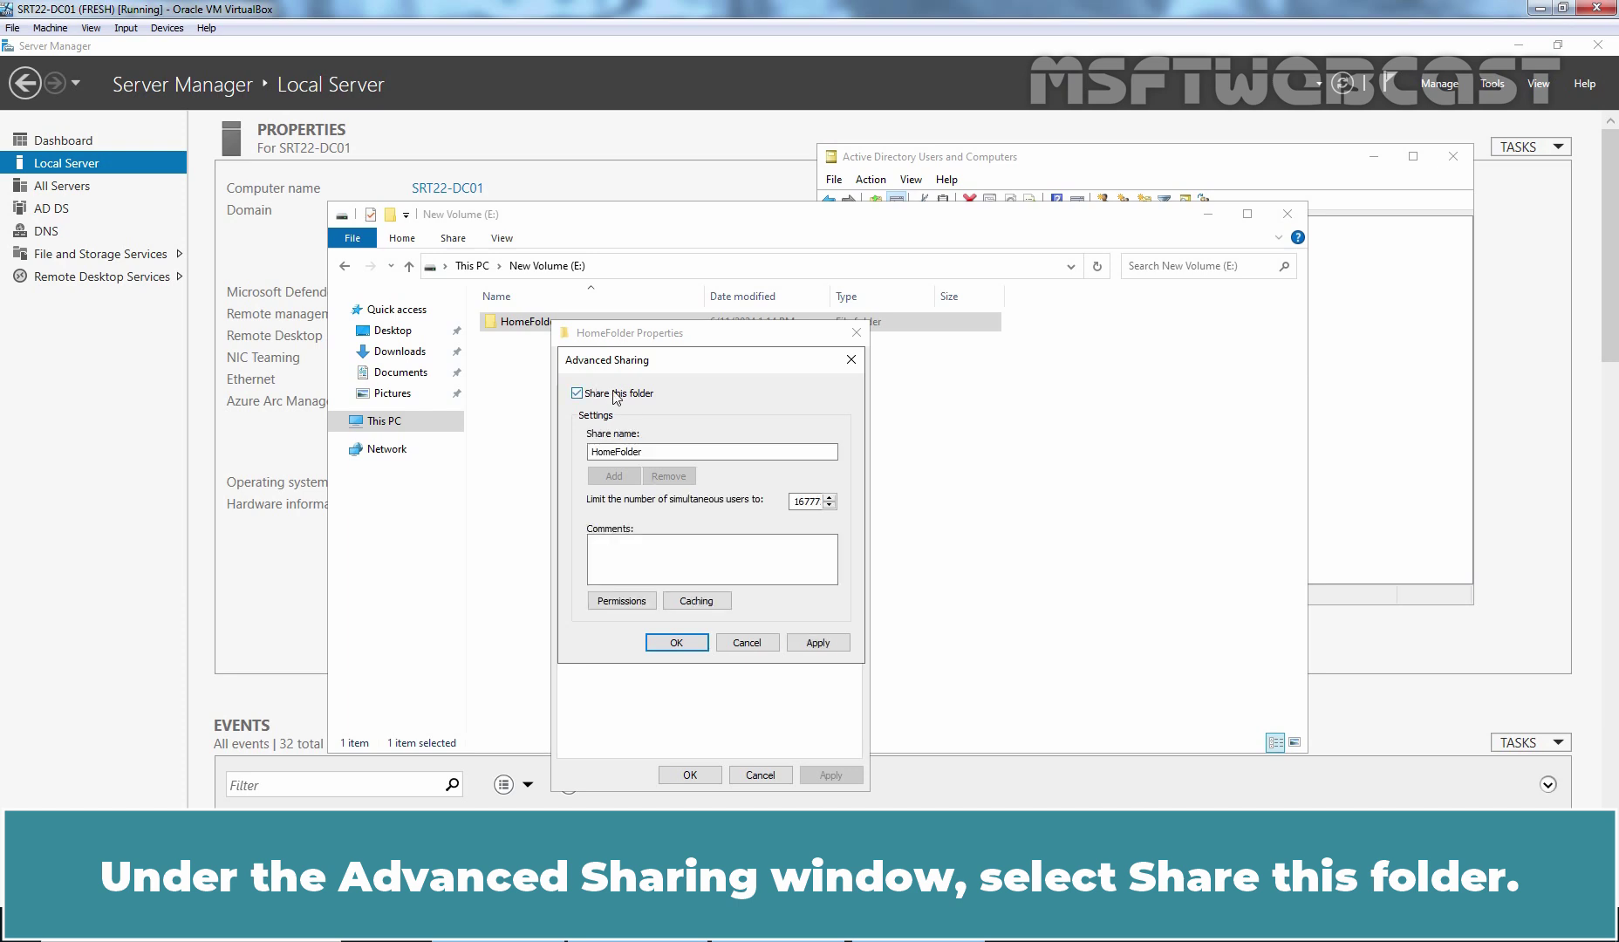
click(660, 454)
text($)
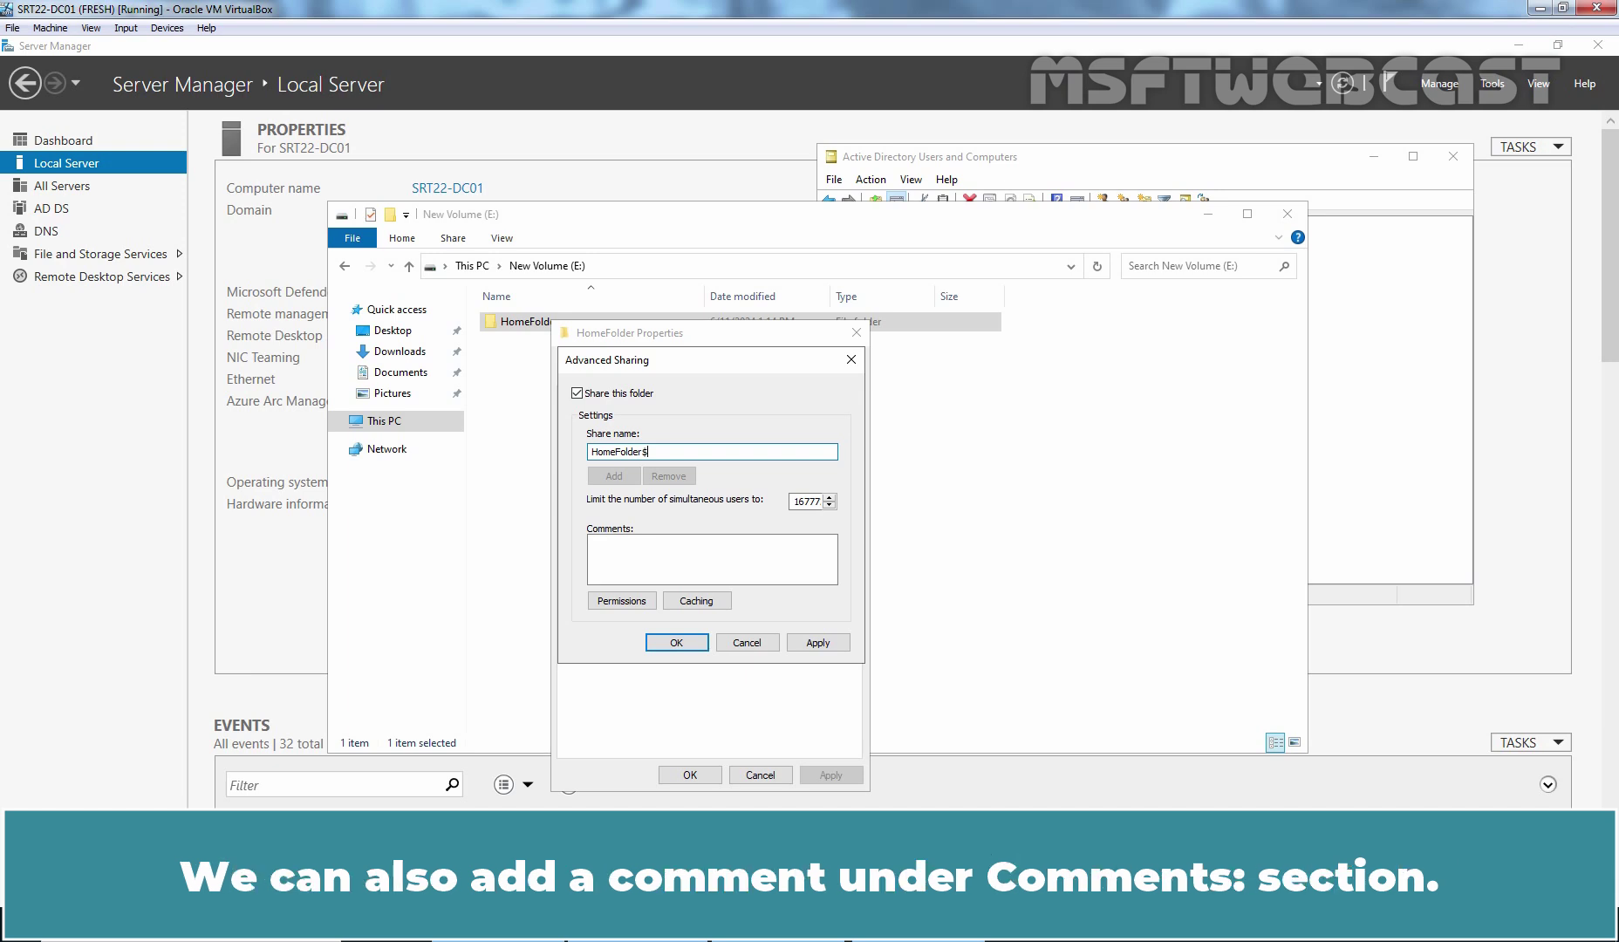
click(647, 570)
text(This i)
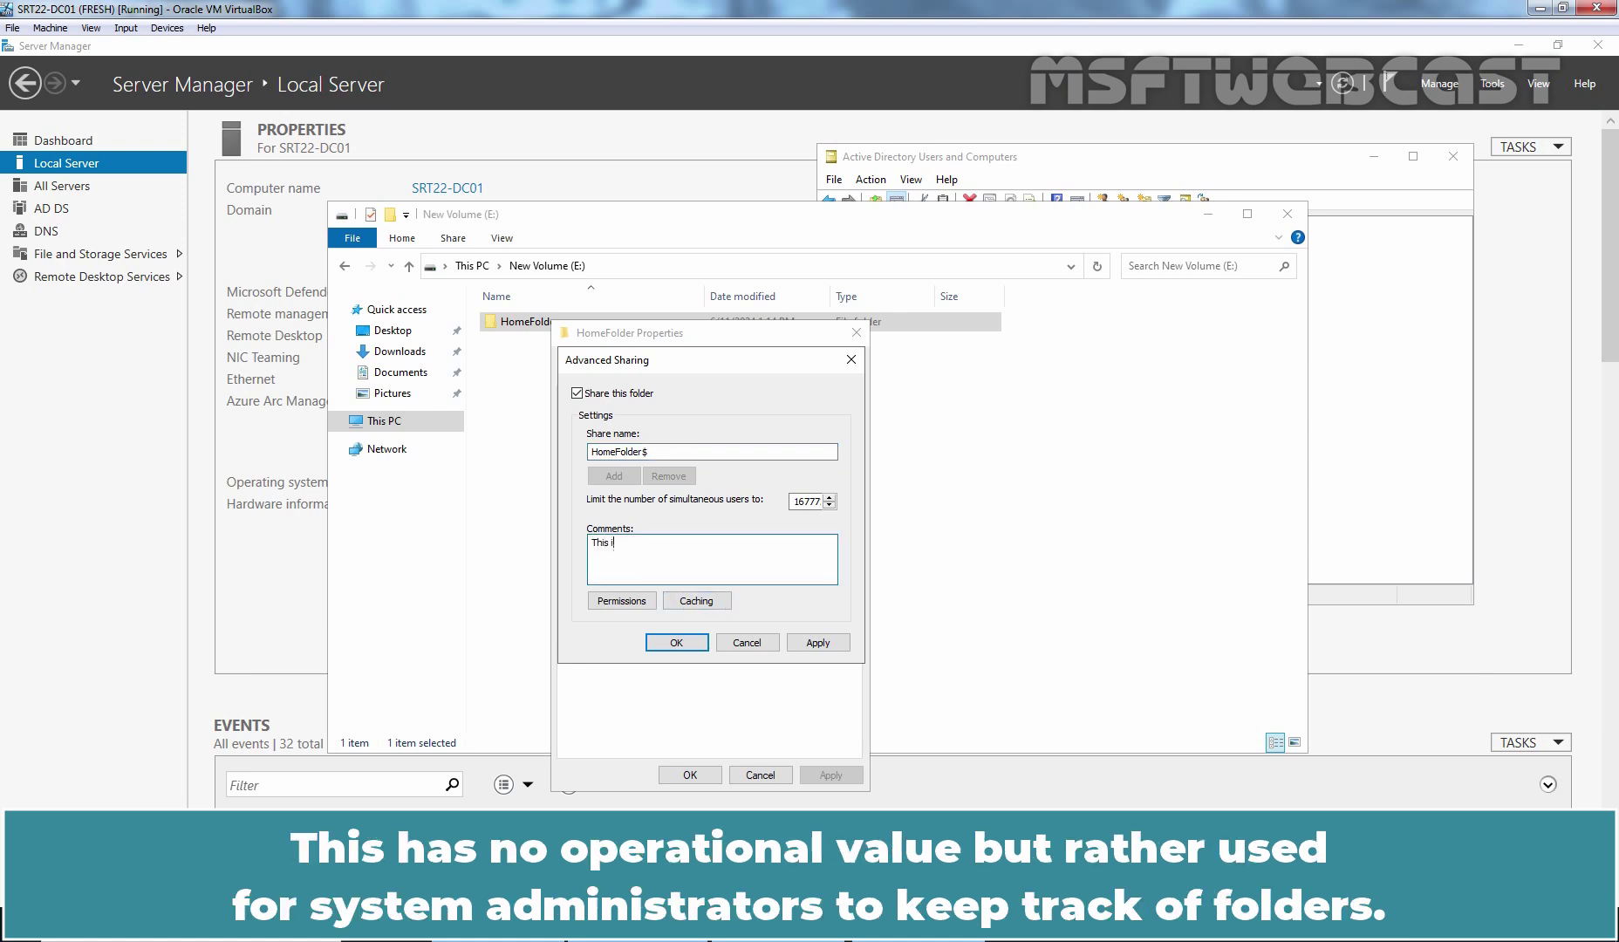
text(s Home Folder Shared.Folder.)
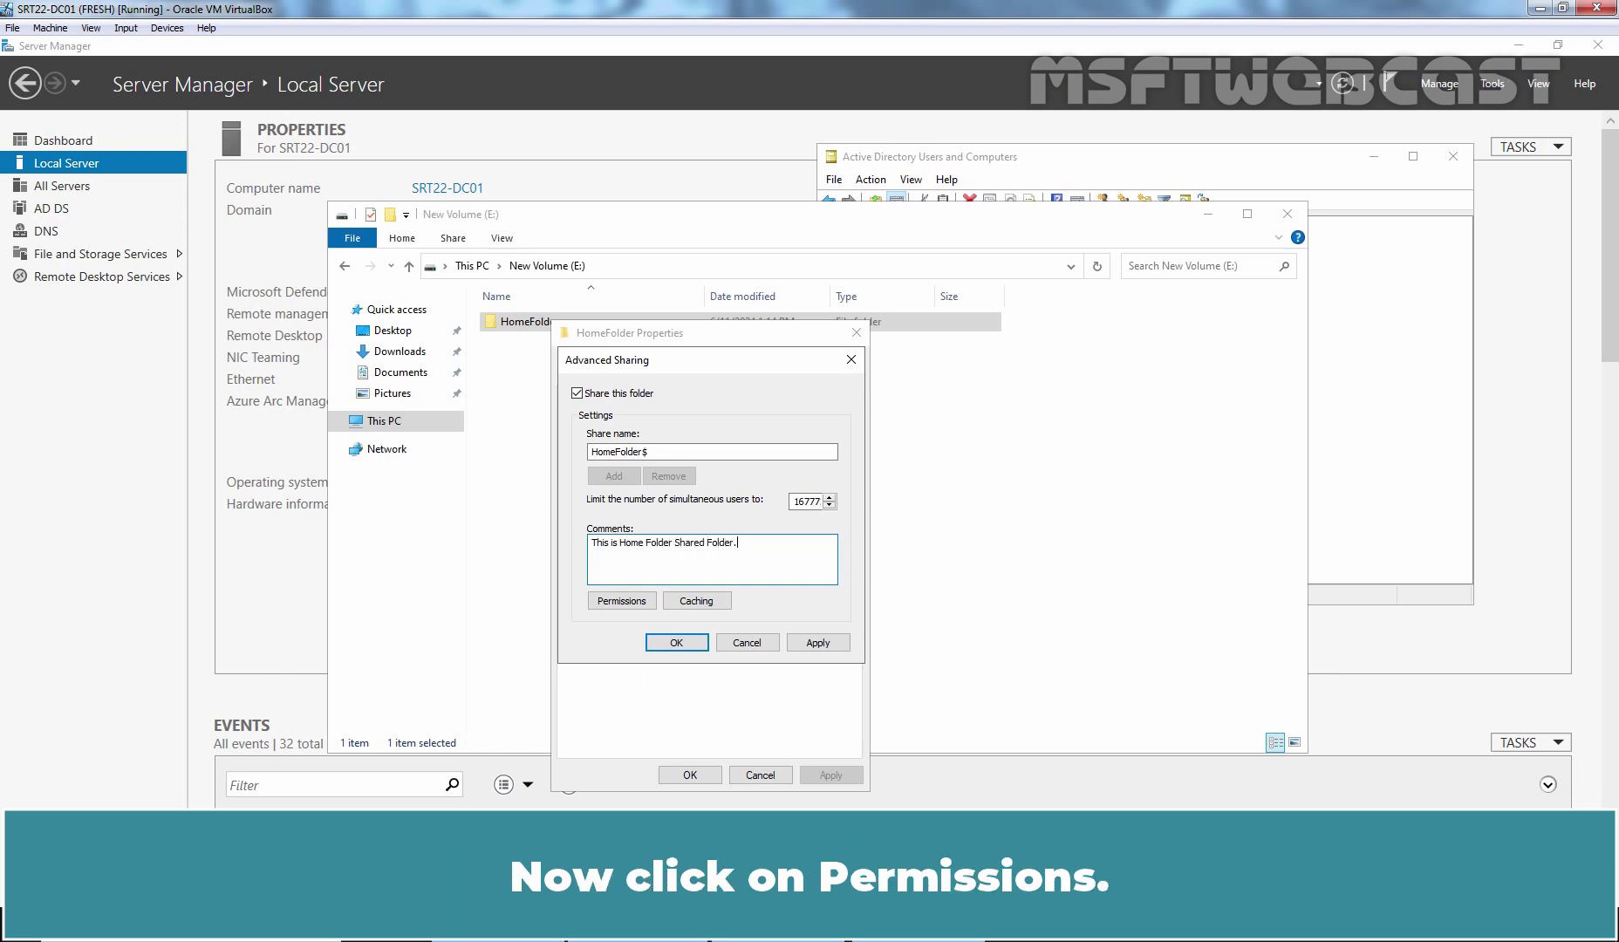
Grant Everyone Full Control on the HomeFolder$ share and finish sharing it.
click(619, 605)
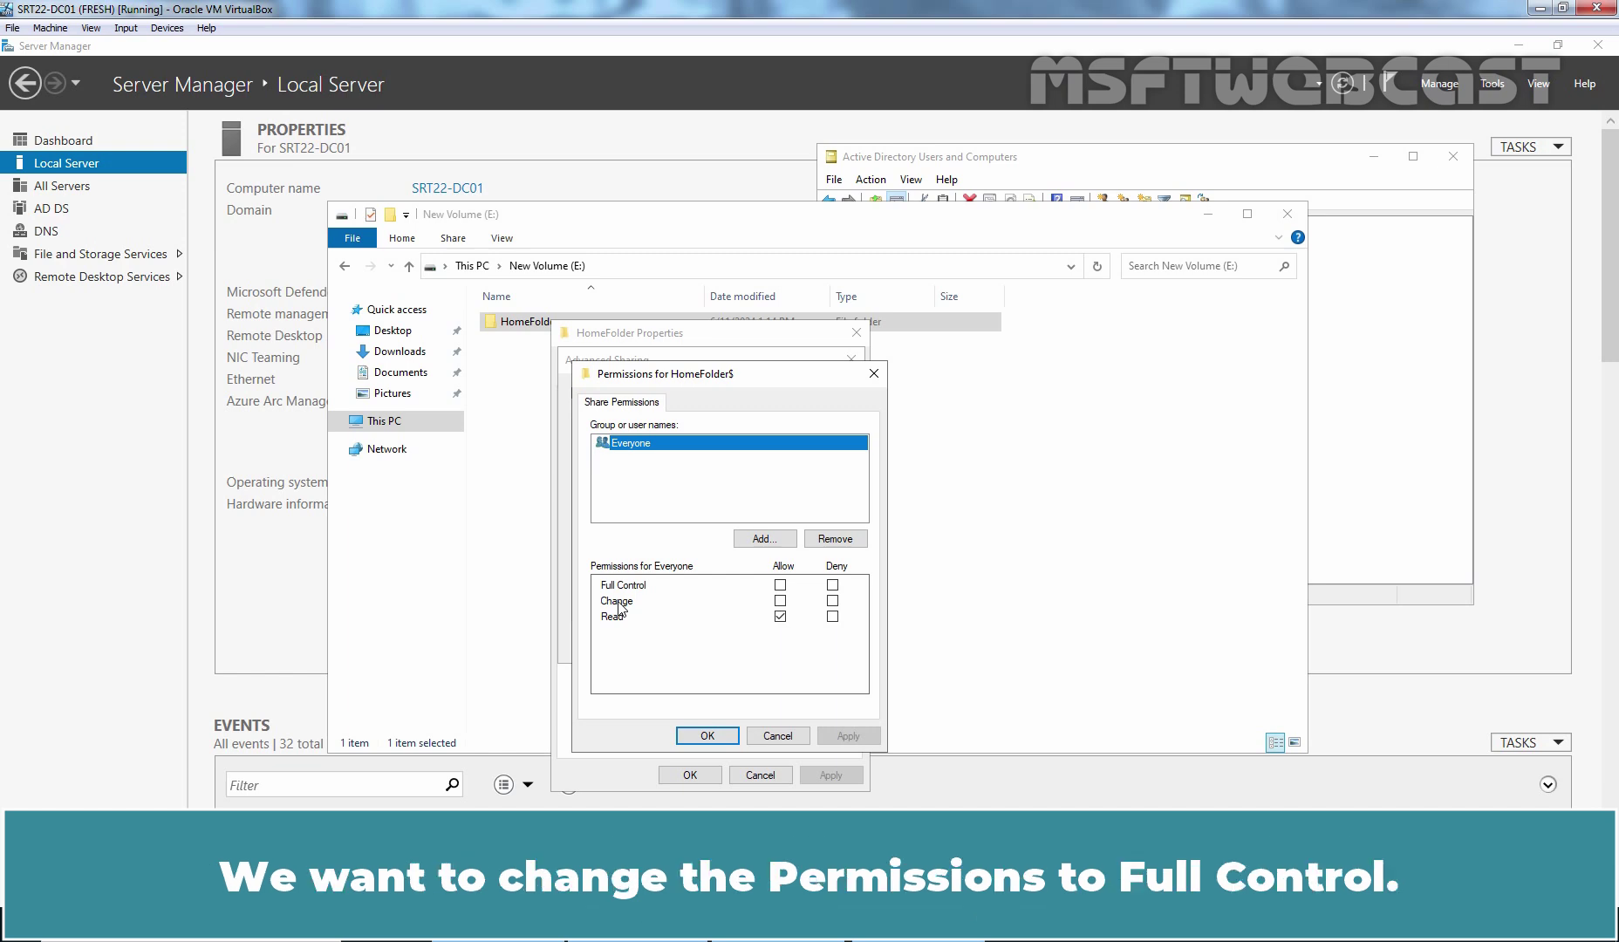
click(780, 584)
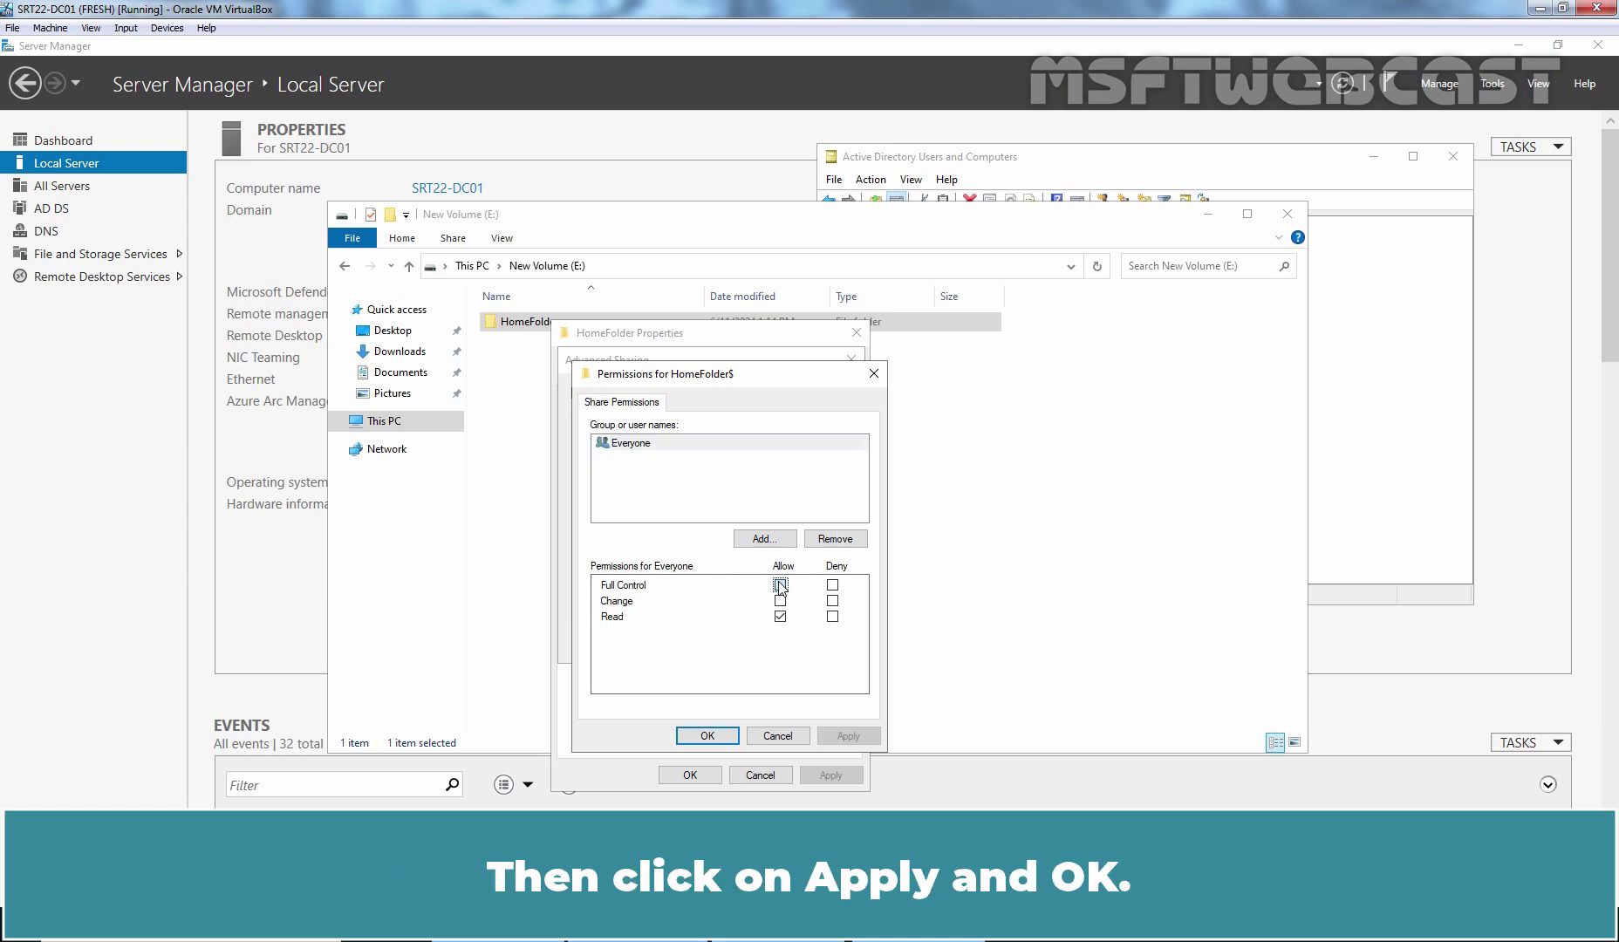
click(859, 738)
click(706, 736)
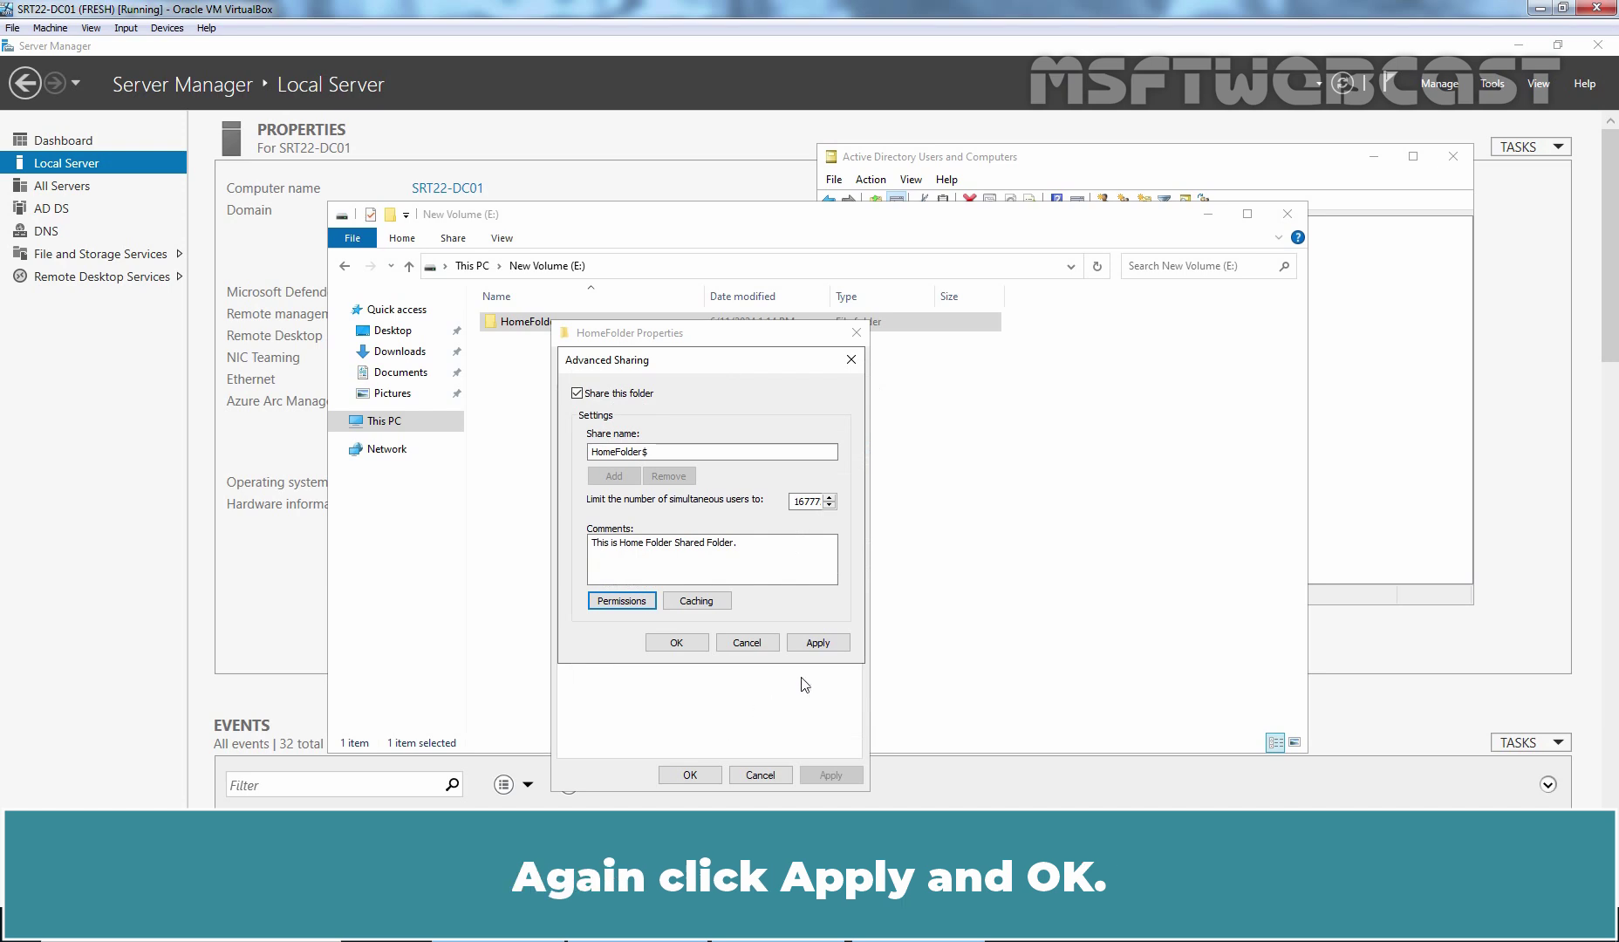
click(817, 643)
click(685, 643)
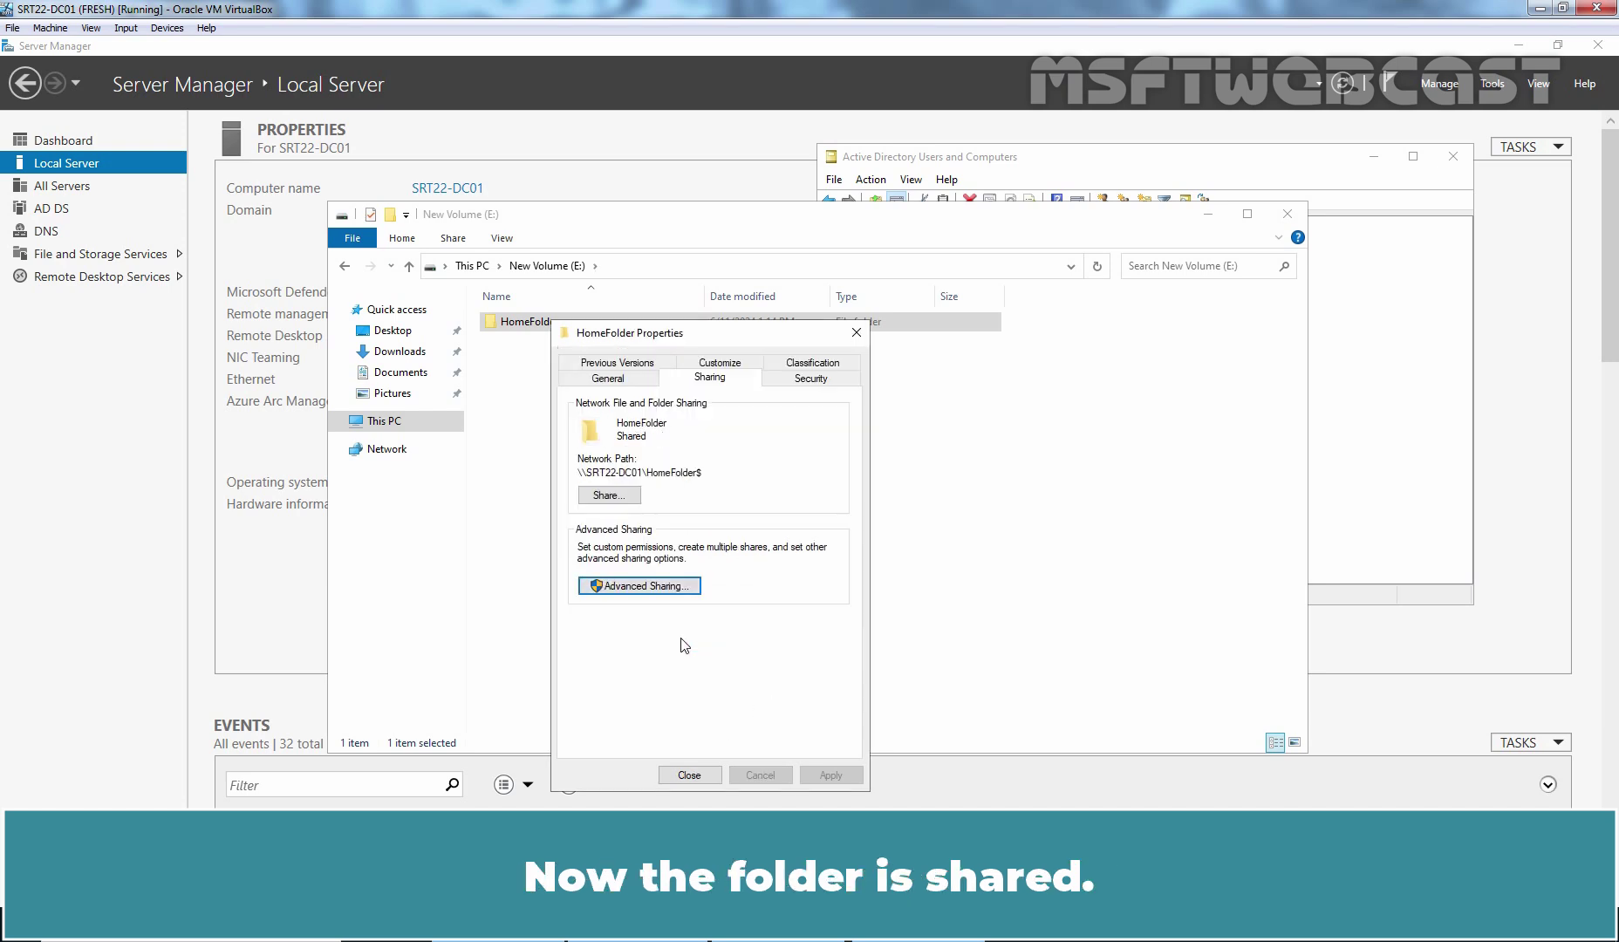
Copy the share's network path \\SRT22-DC01\HomeFolder$.
drag(709, 472, 574, 463)
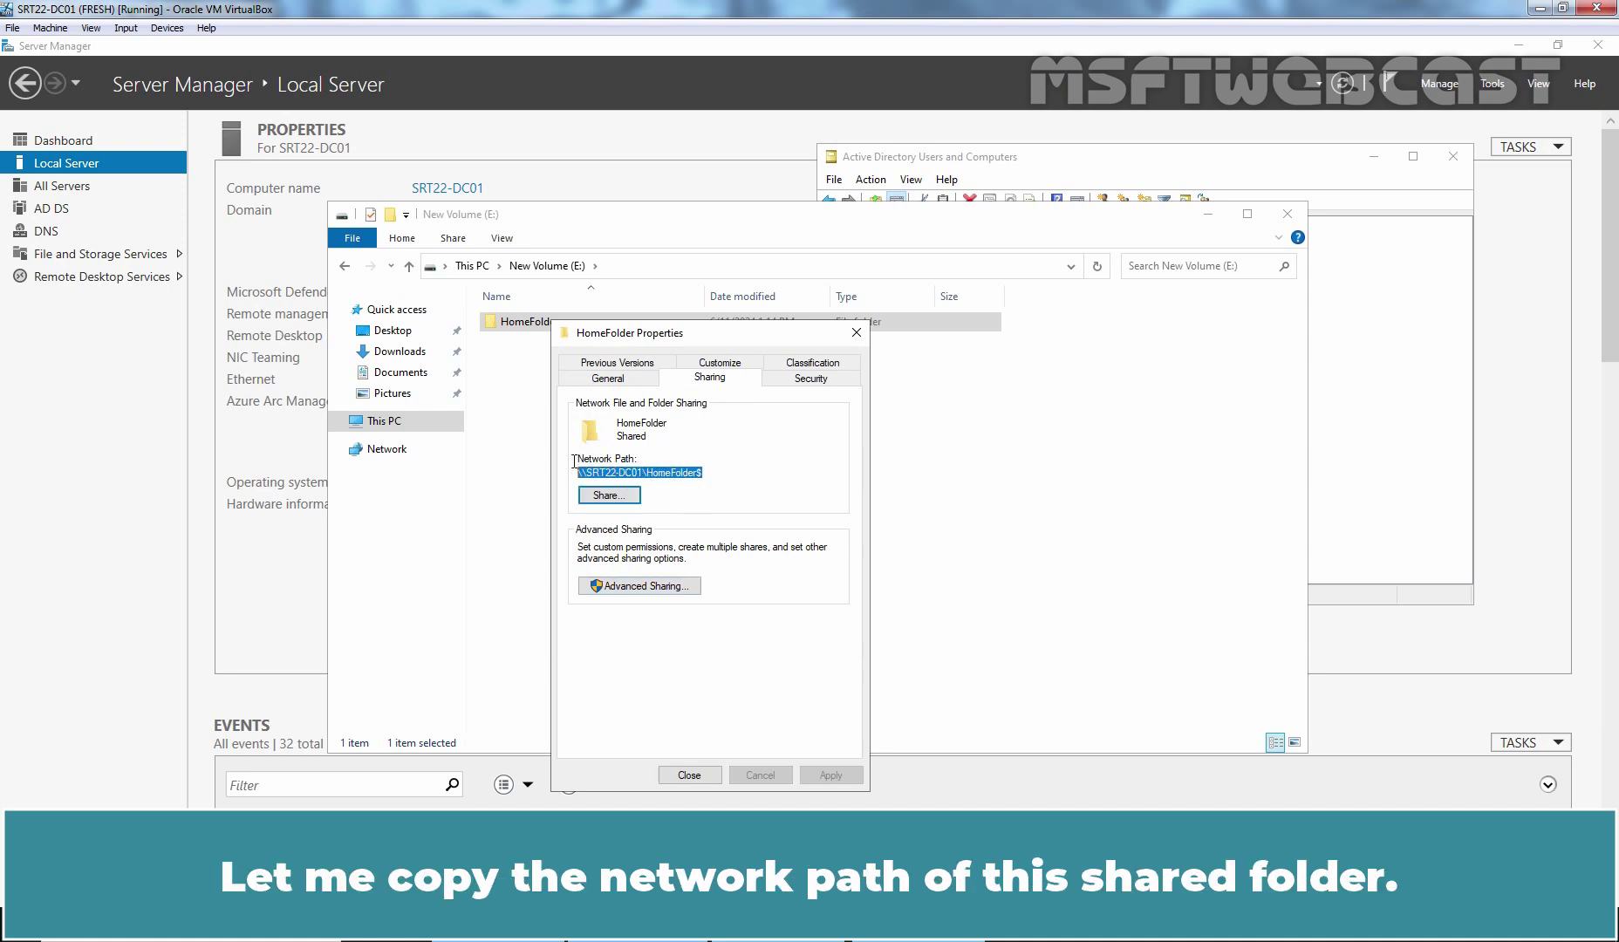
right_click(668, 472)
click(709, 527)
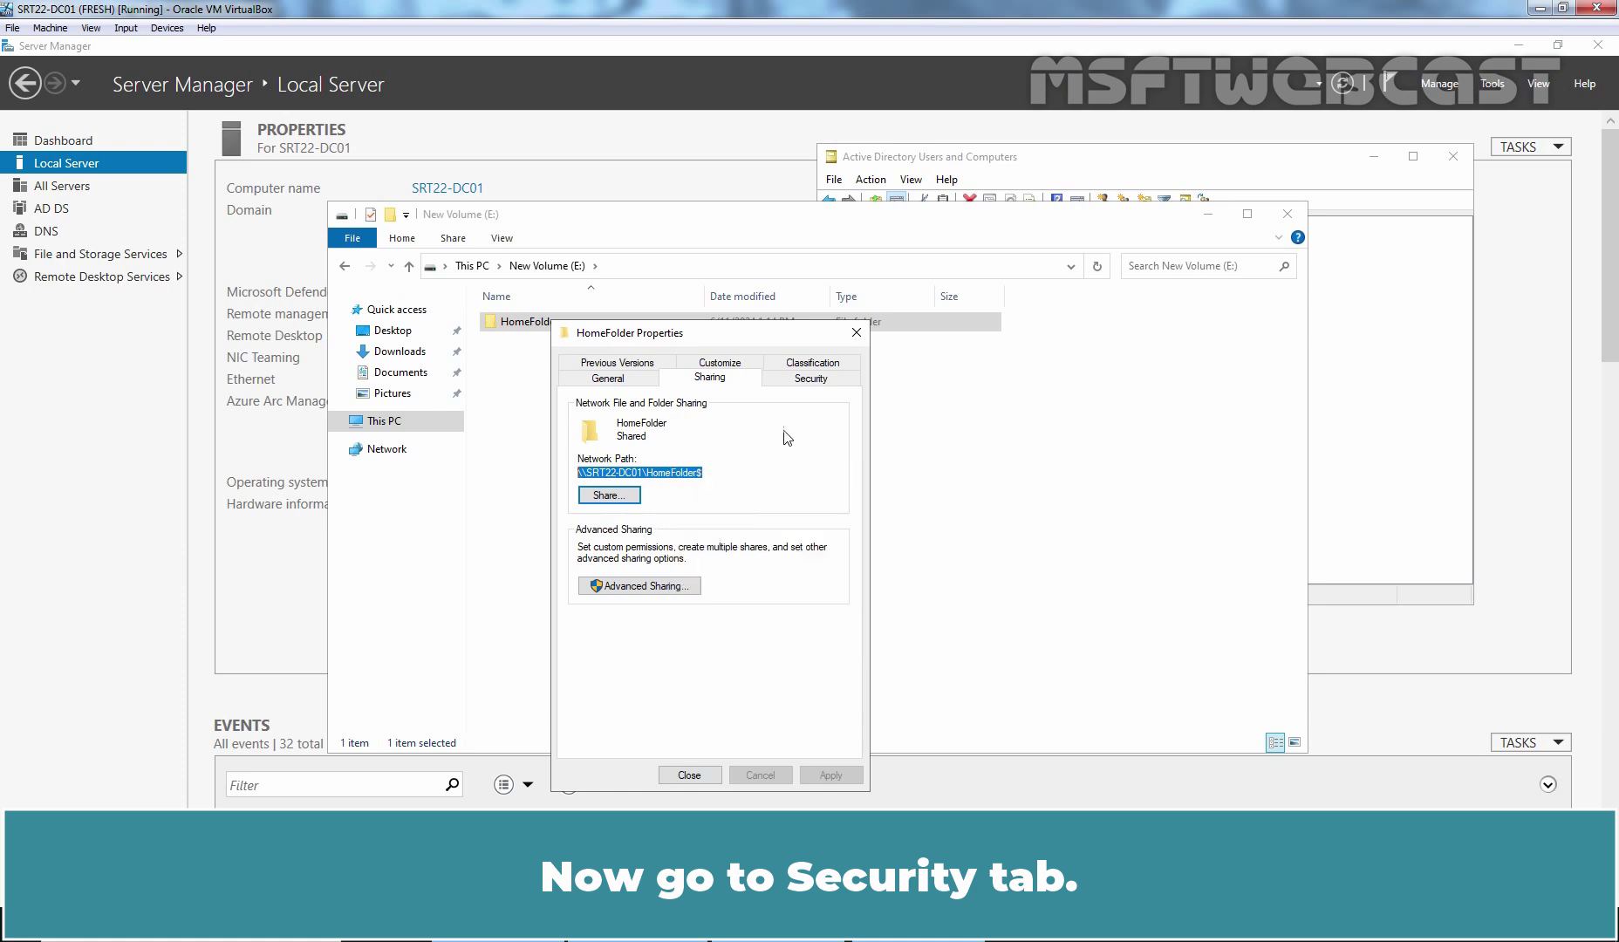
Disable inheritance on HomeFolder, converting inherited permissions into explicit ones.
click(798, 385)
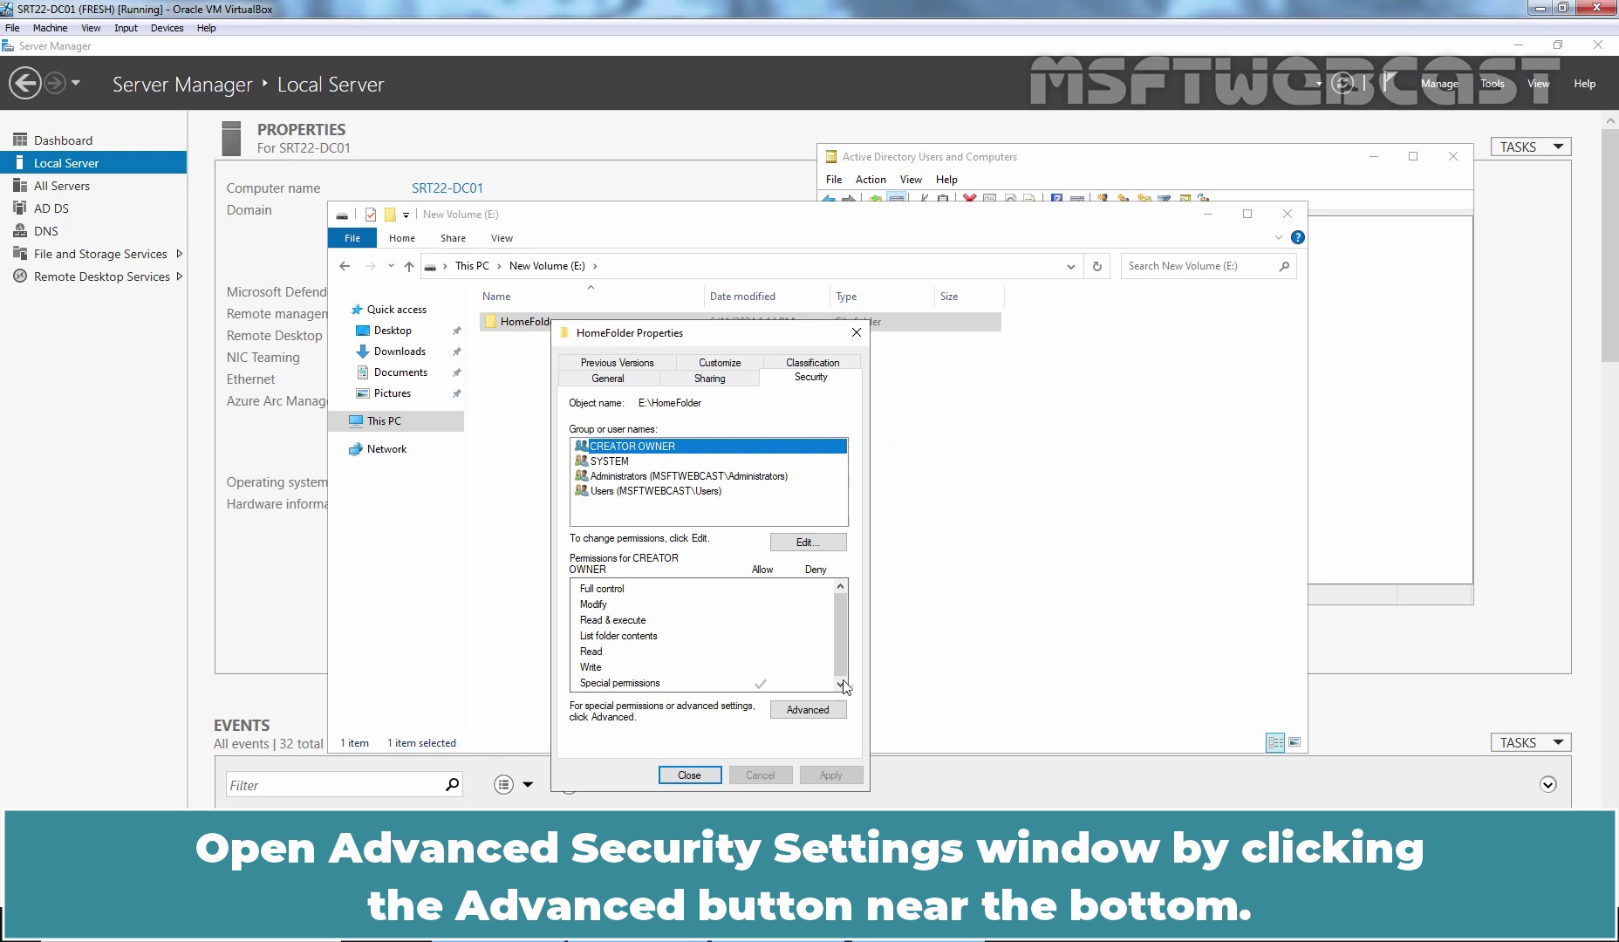
click(797, 716)
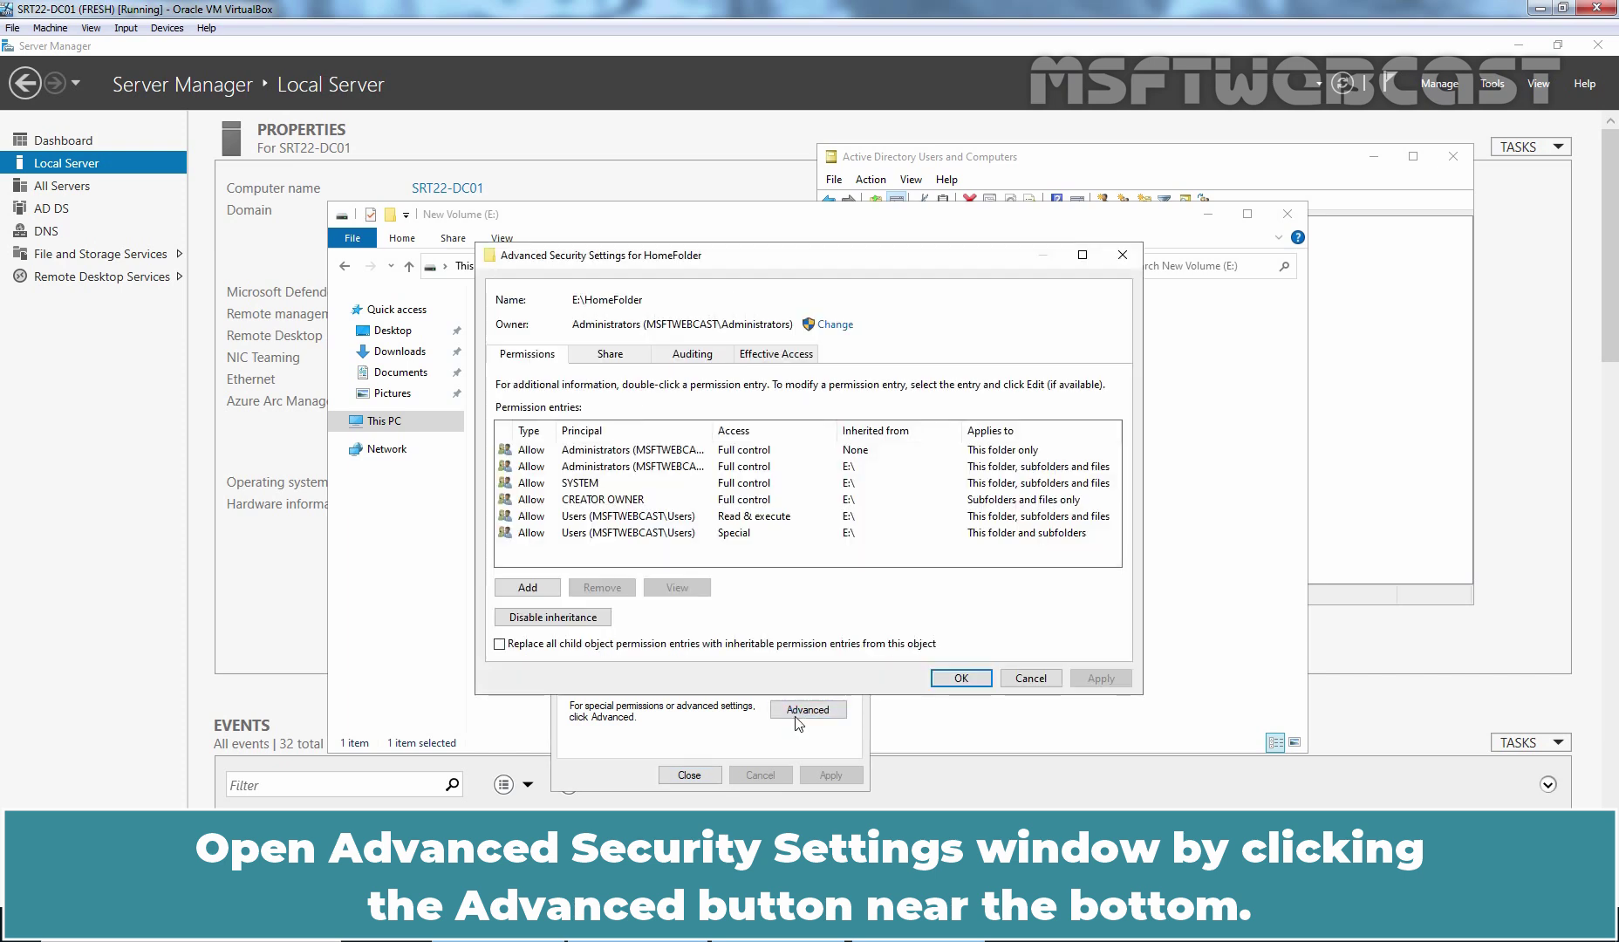
click(555, 619)
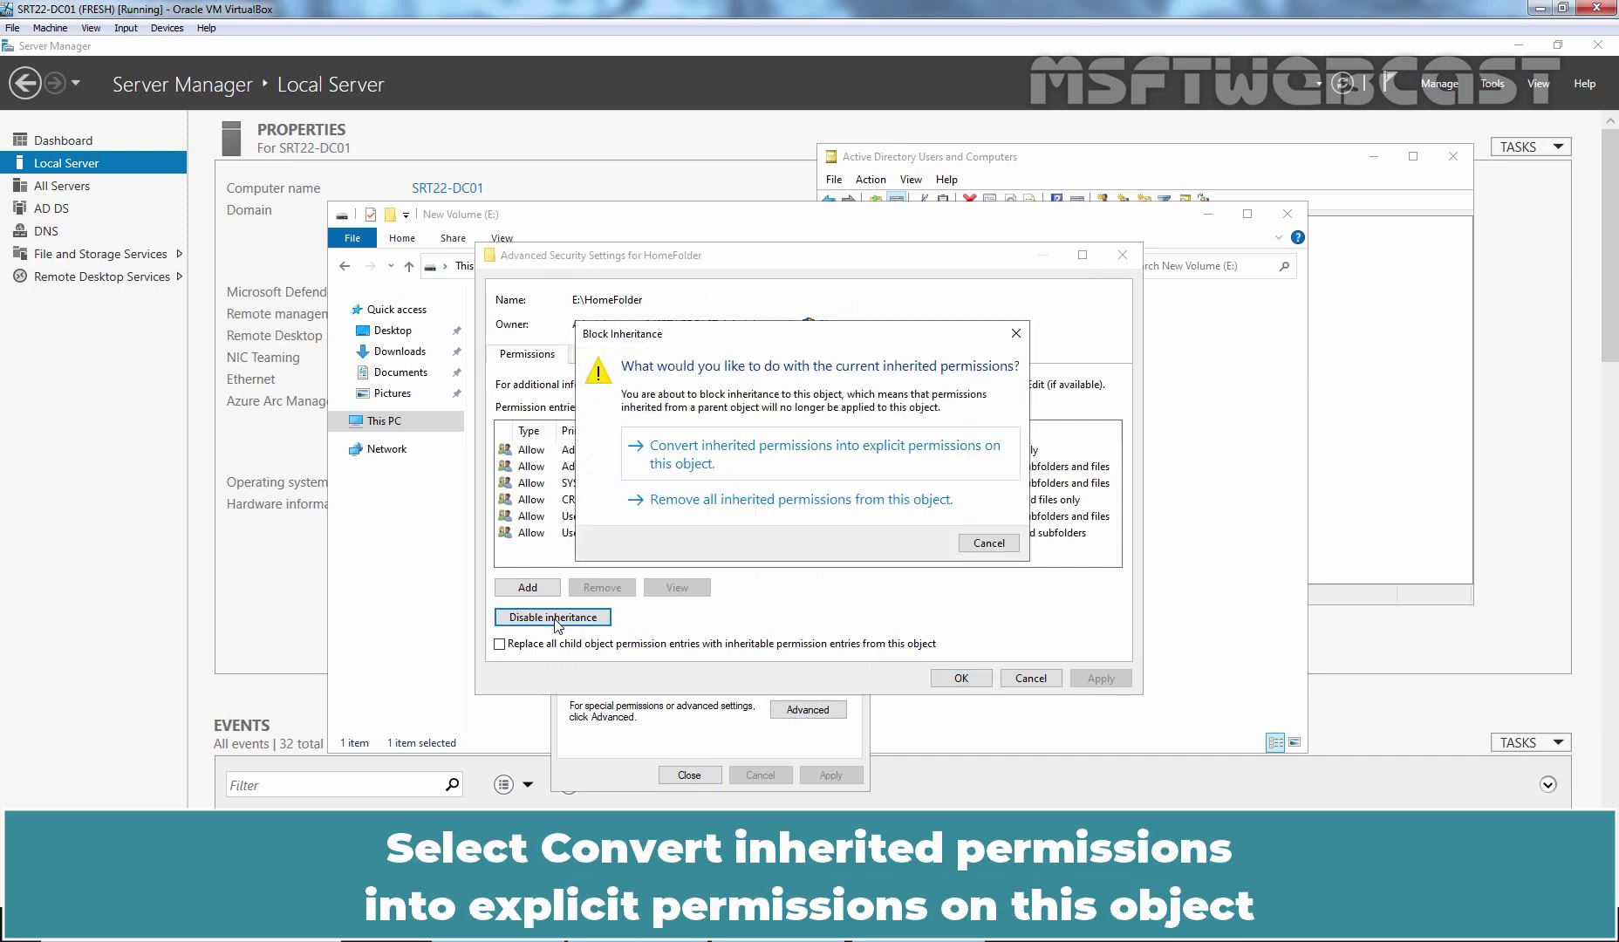
click(807, 454)
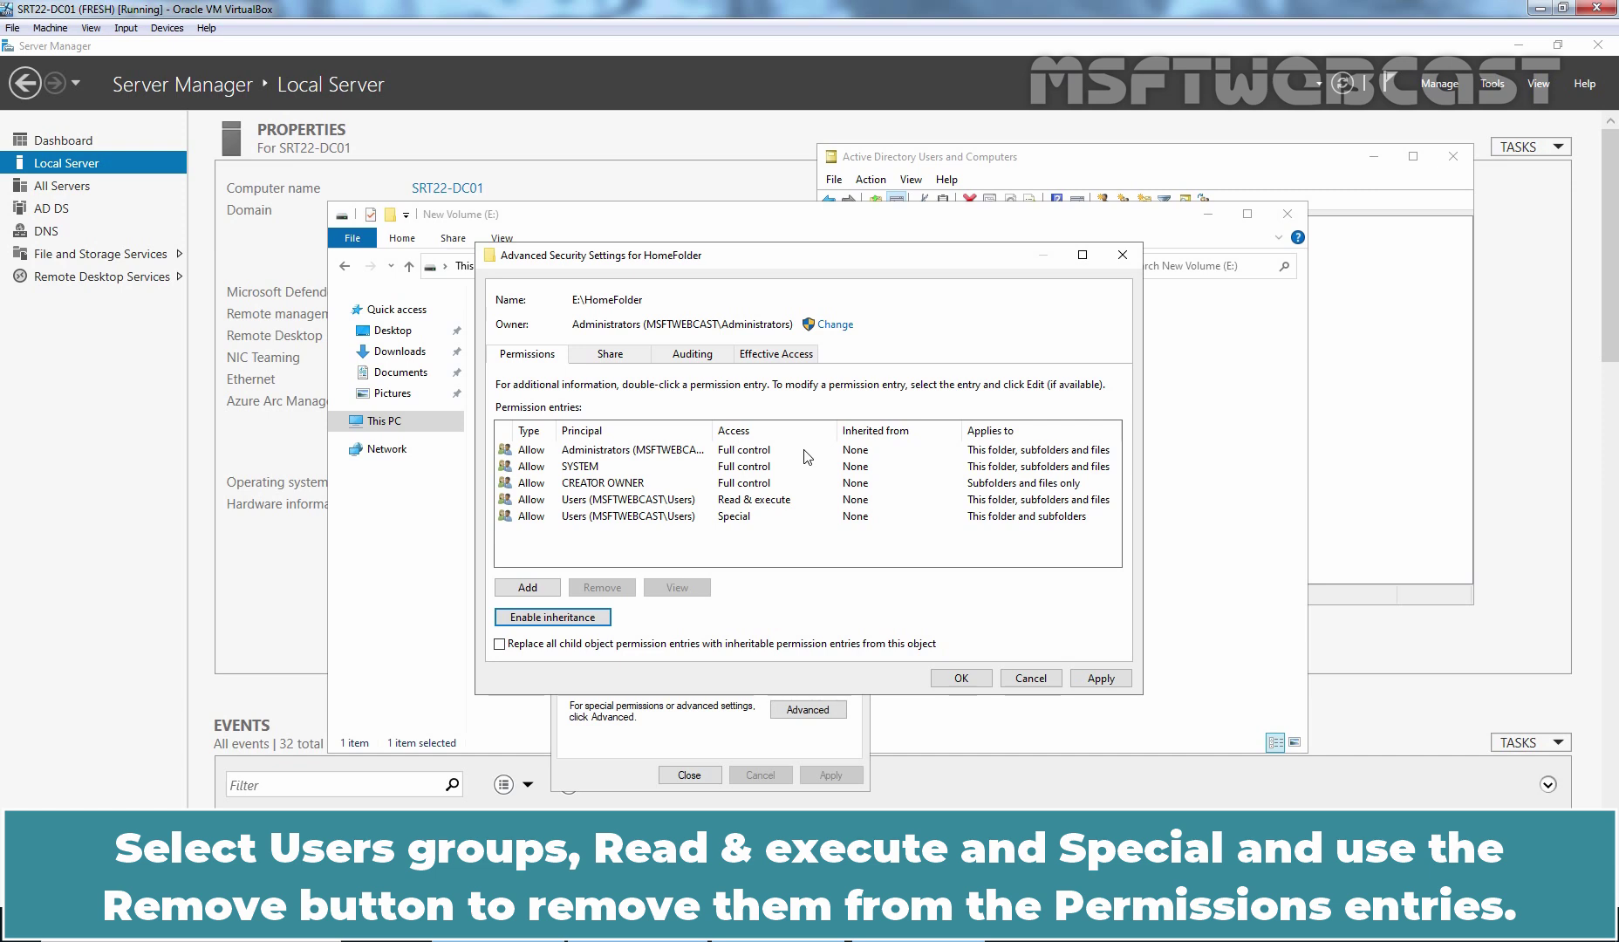
Remove the Users Read & execute and Special entries and apply the changes.
click(615, 501)
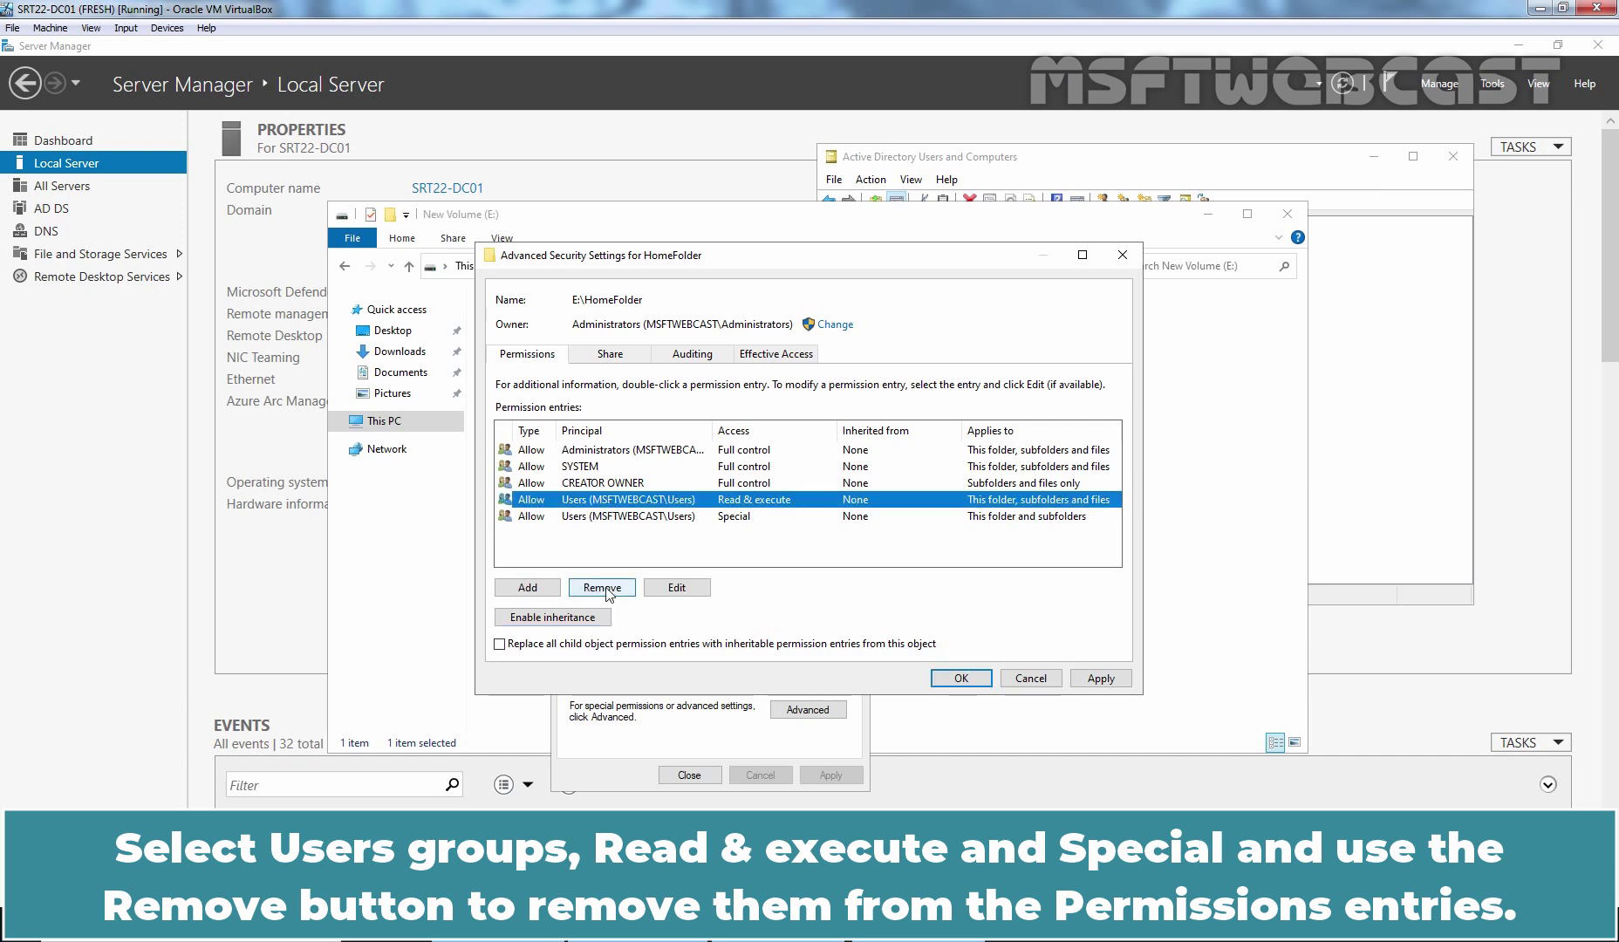
click(604, 587)
click(616, 499)
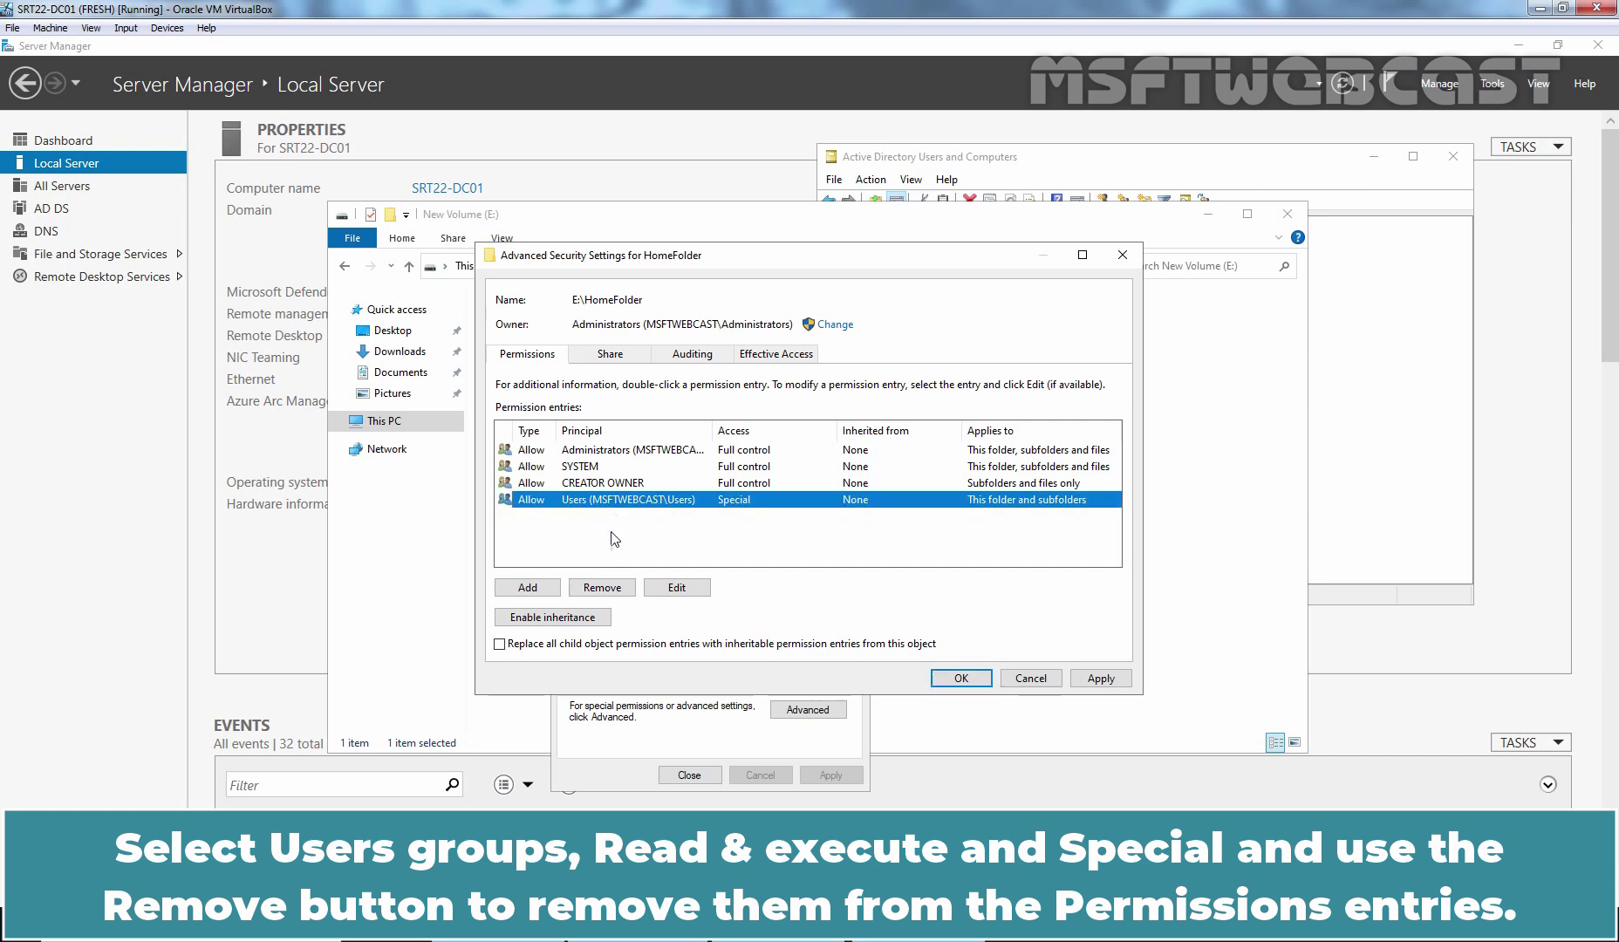
click(604, 587)
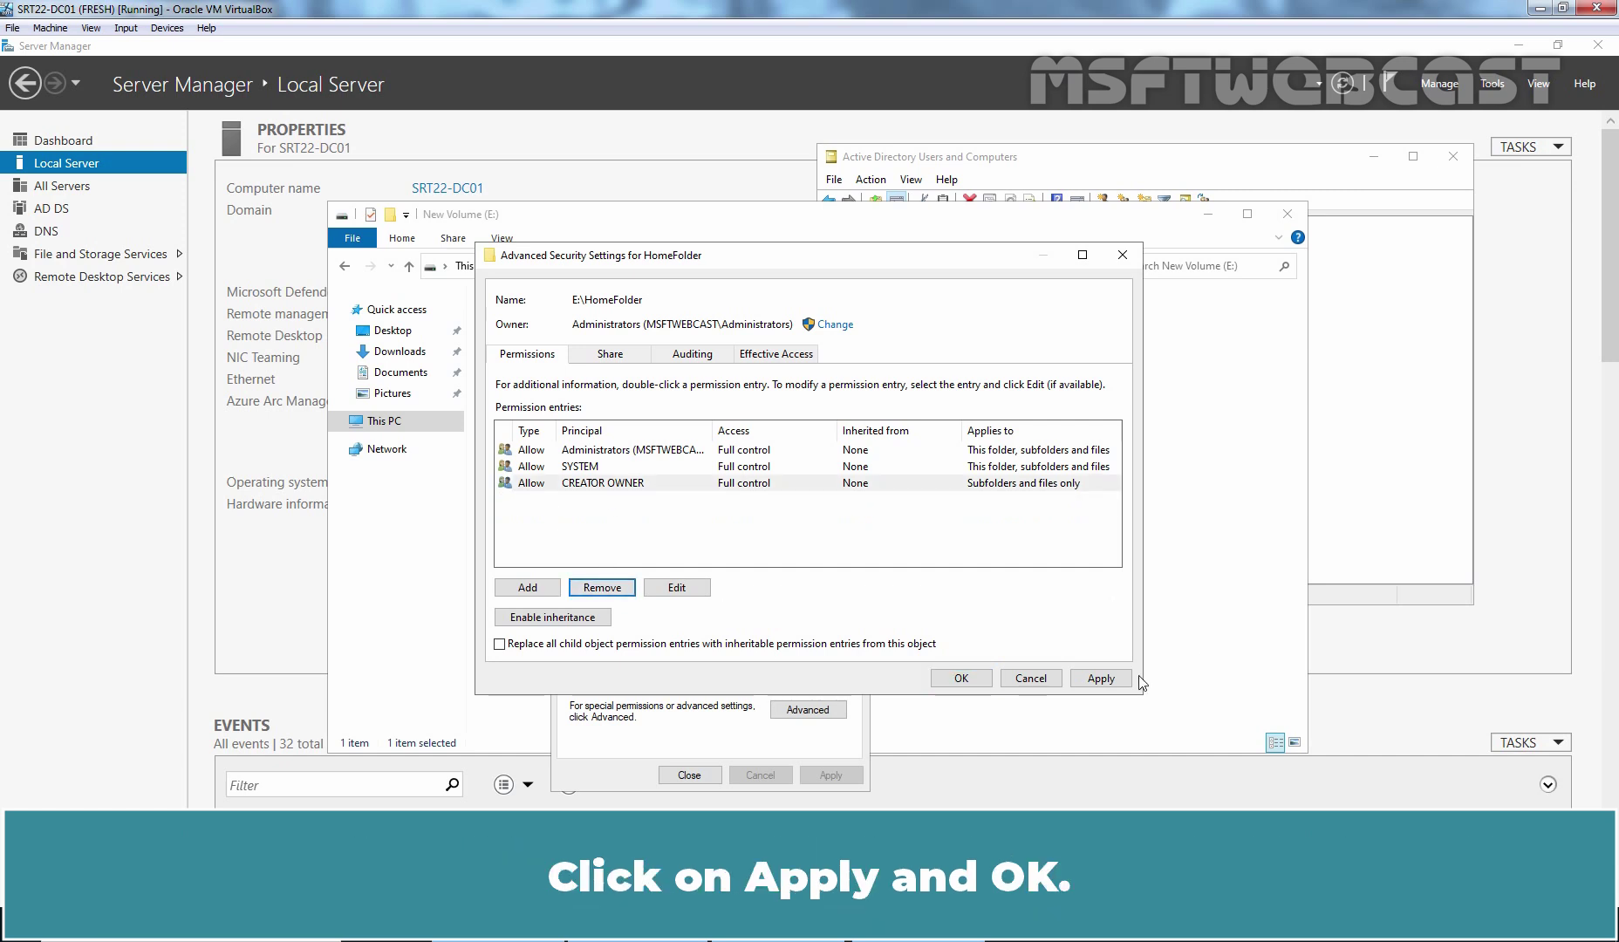
click(1101, 678)
click(960, 678)
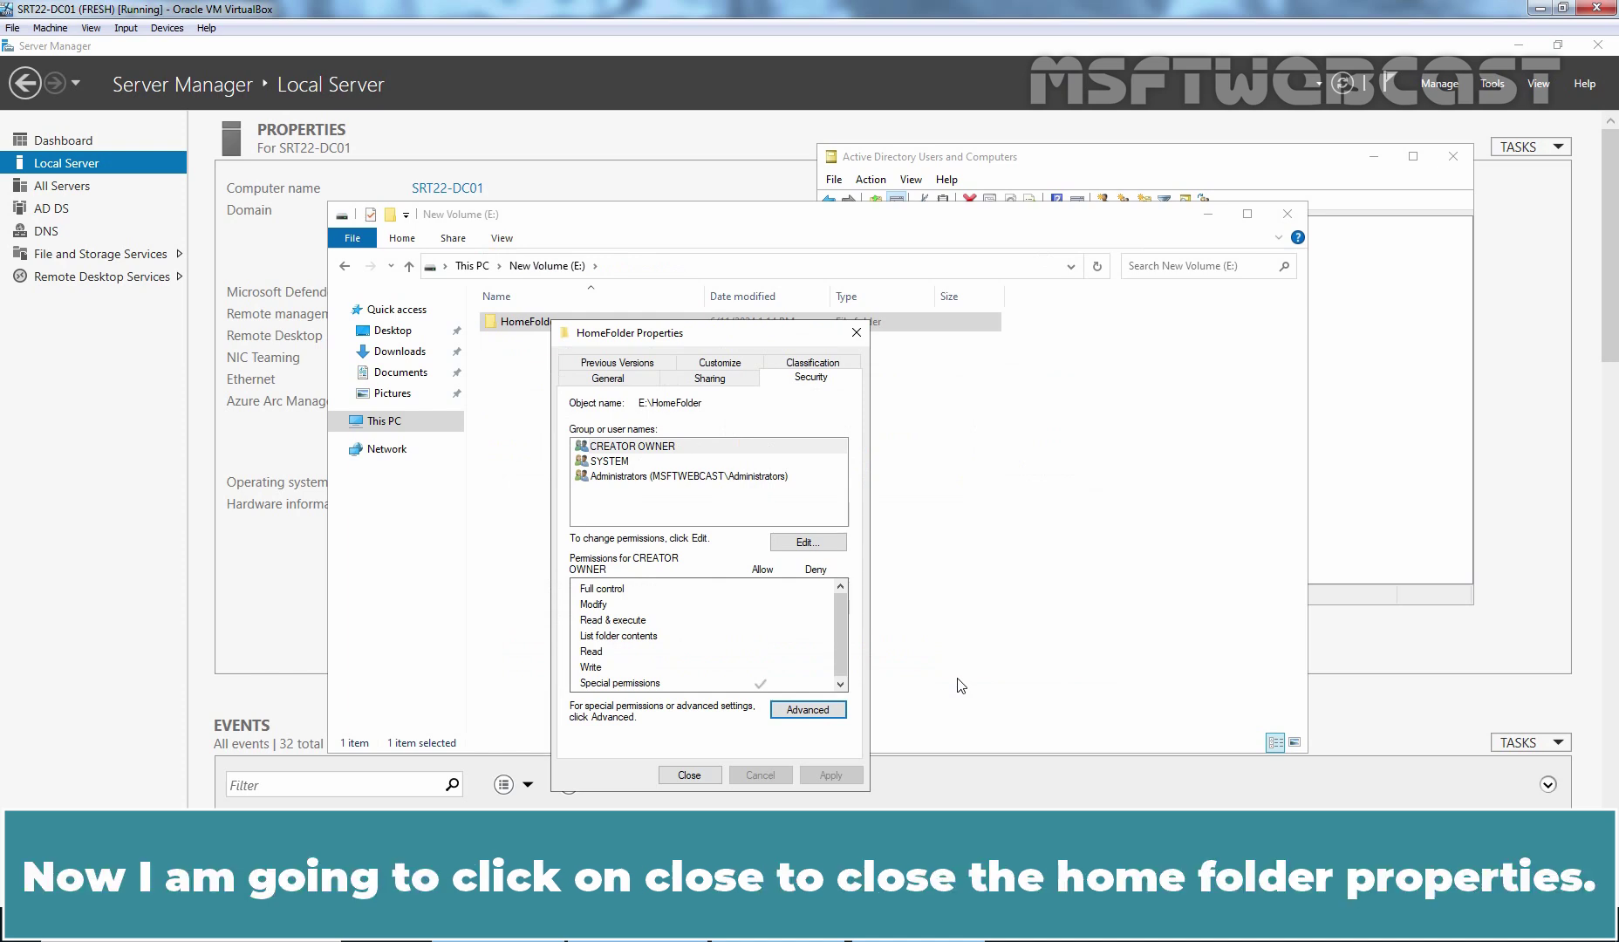
Return to Test-OU in Active Directory Users and Computers and select Test User1 and Test User2 together.
click(691, 778)
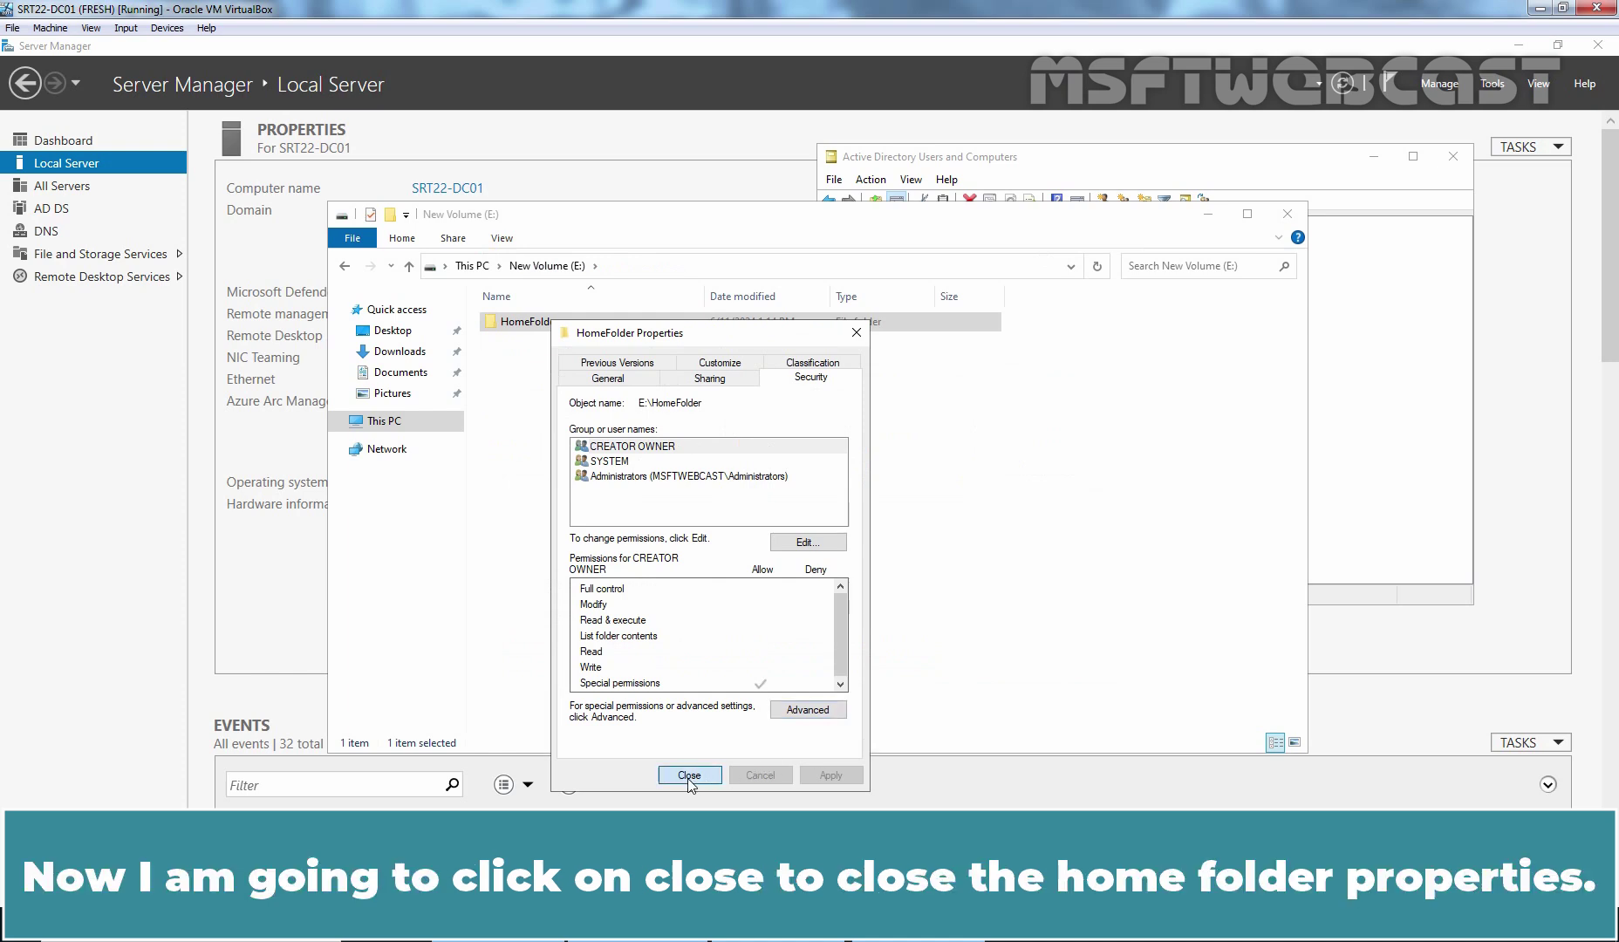
click(1208, 214)
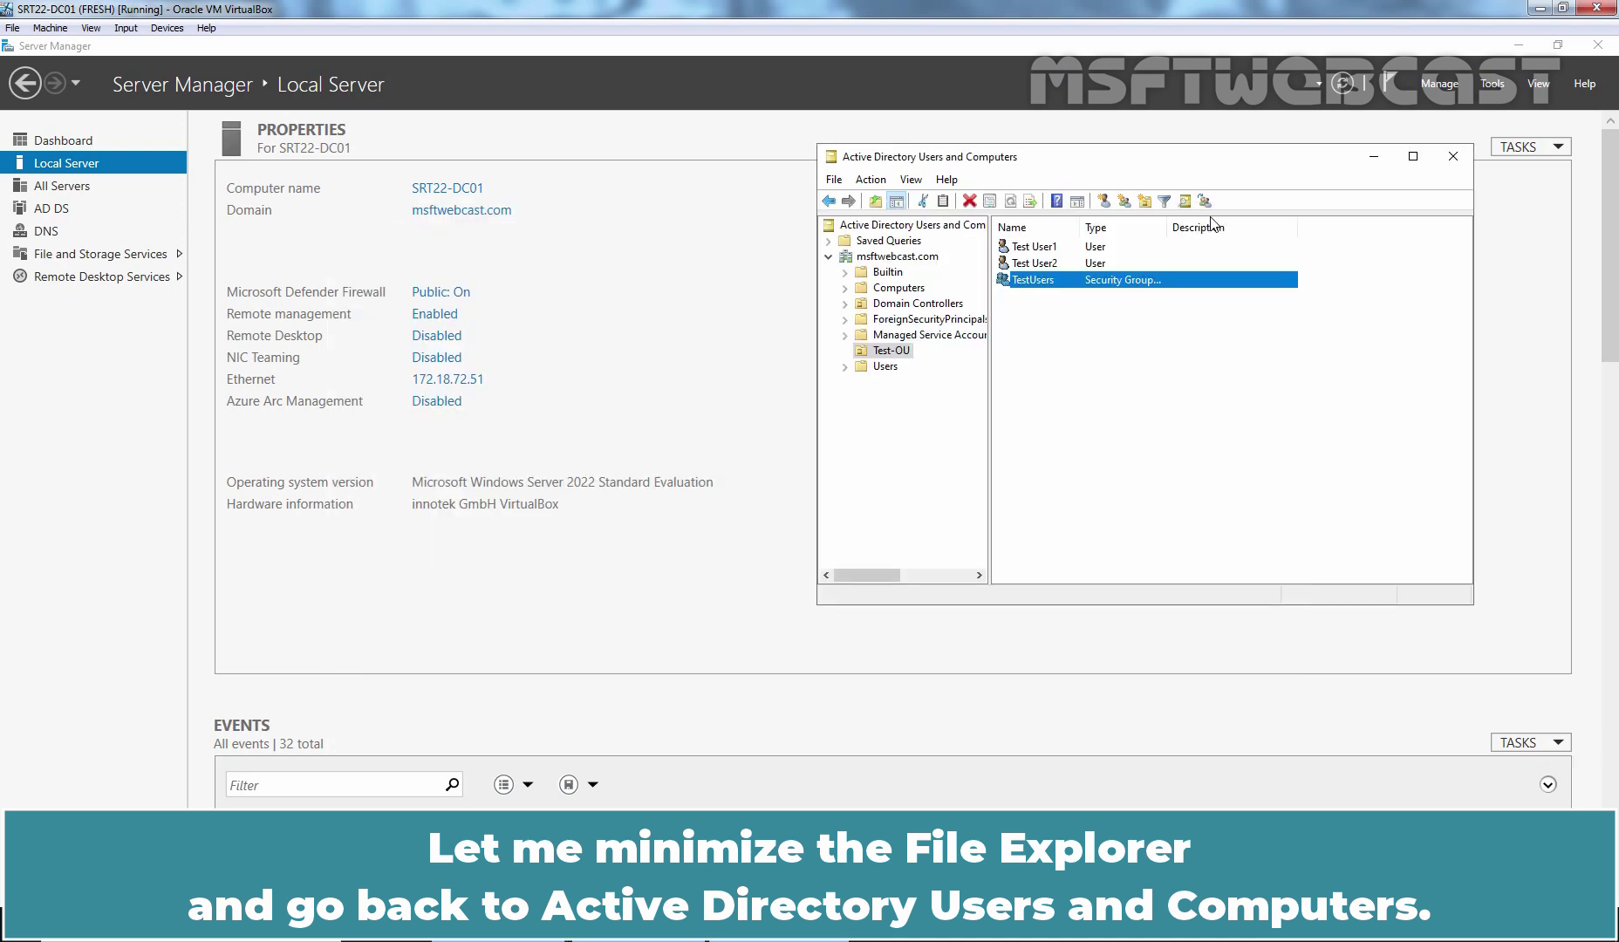
click(886, 352)
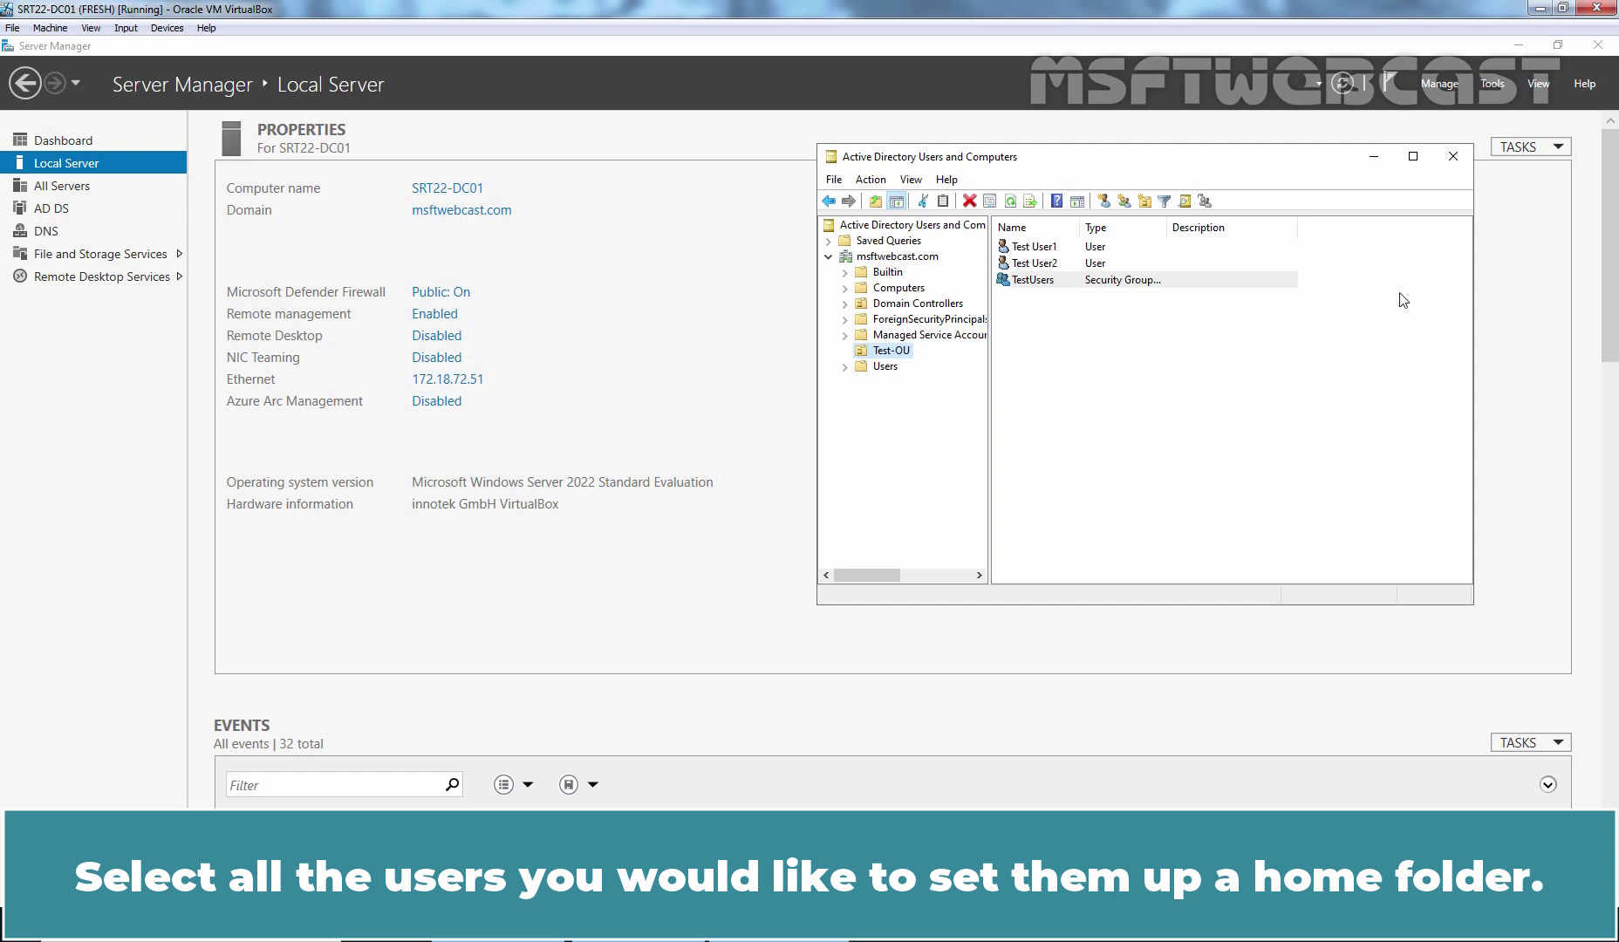
click(1051, 249)
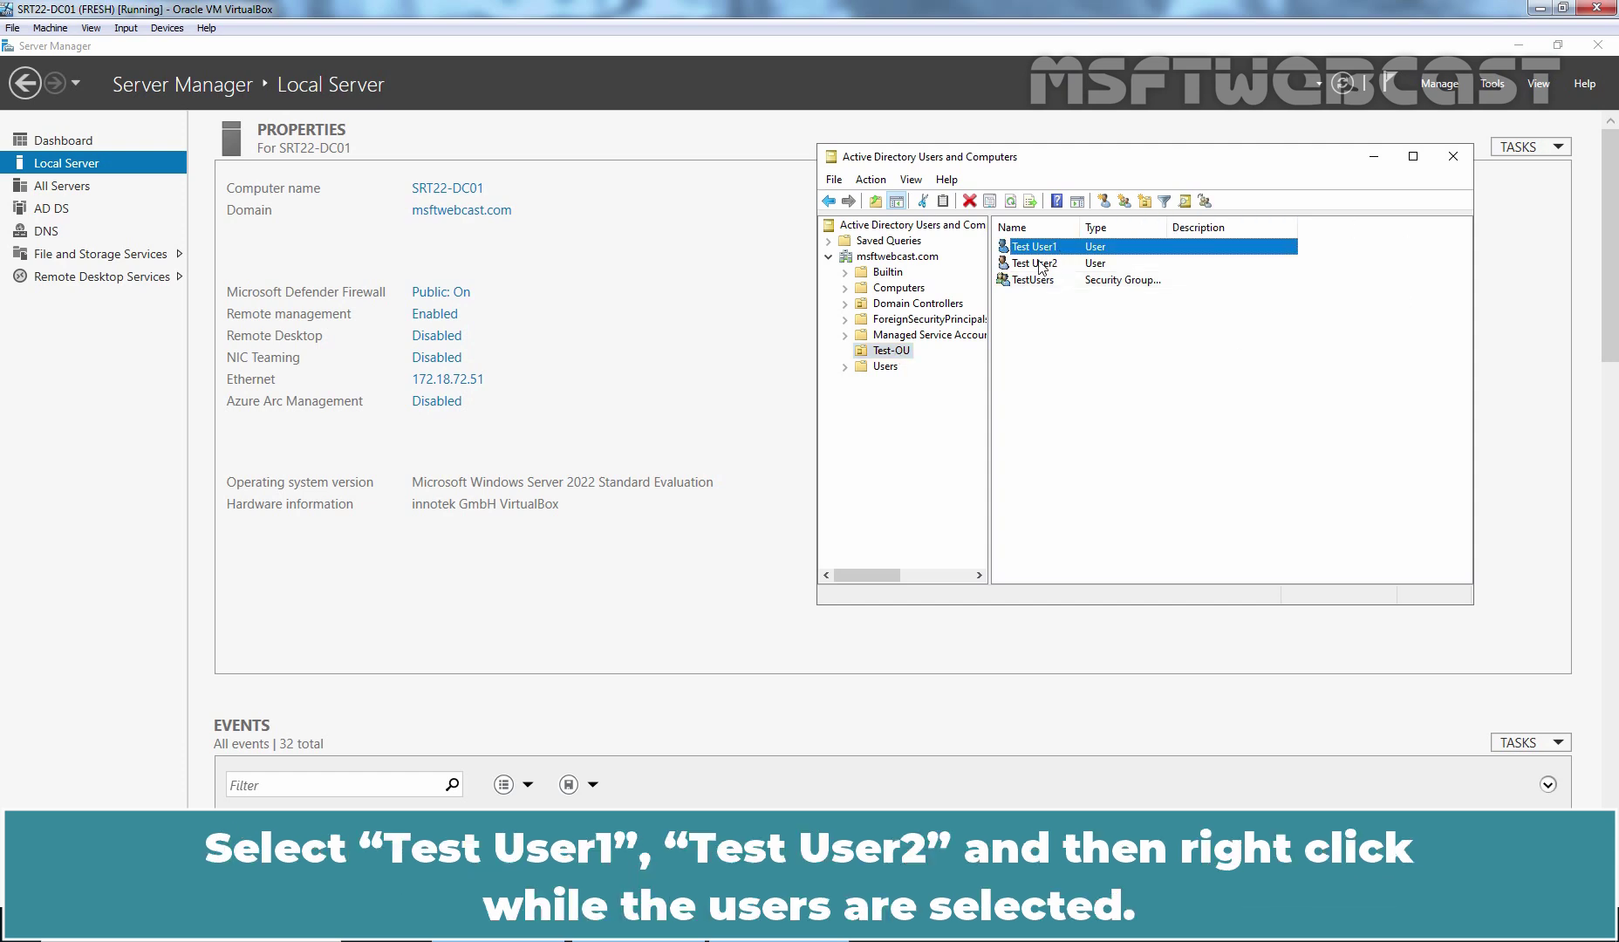
ctrl+click(1038, 265)
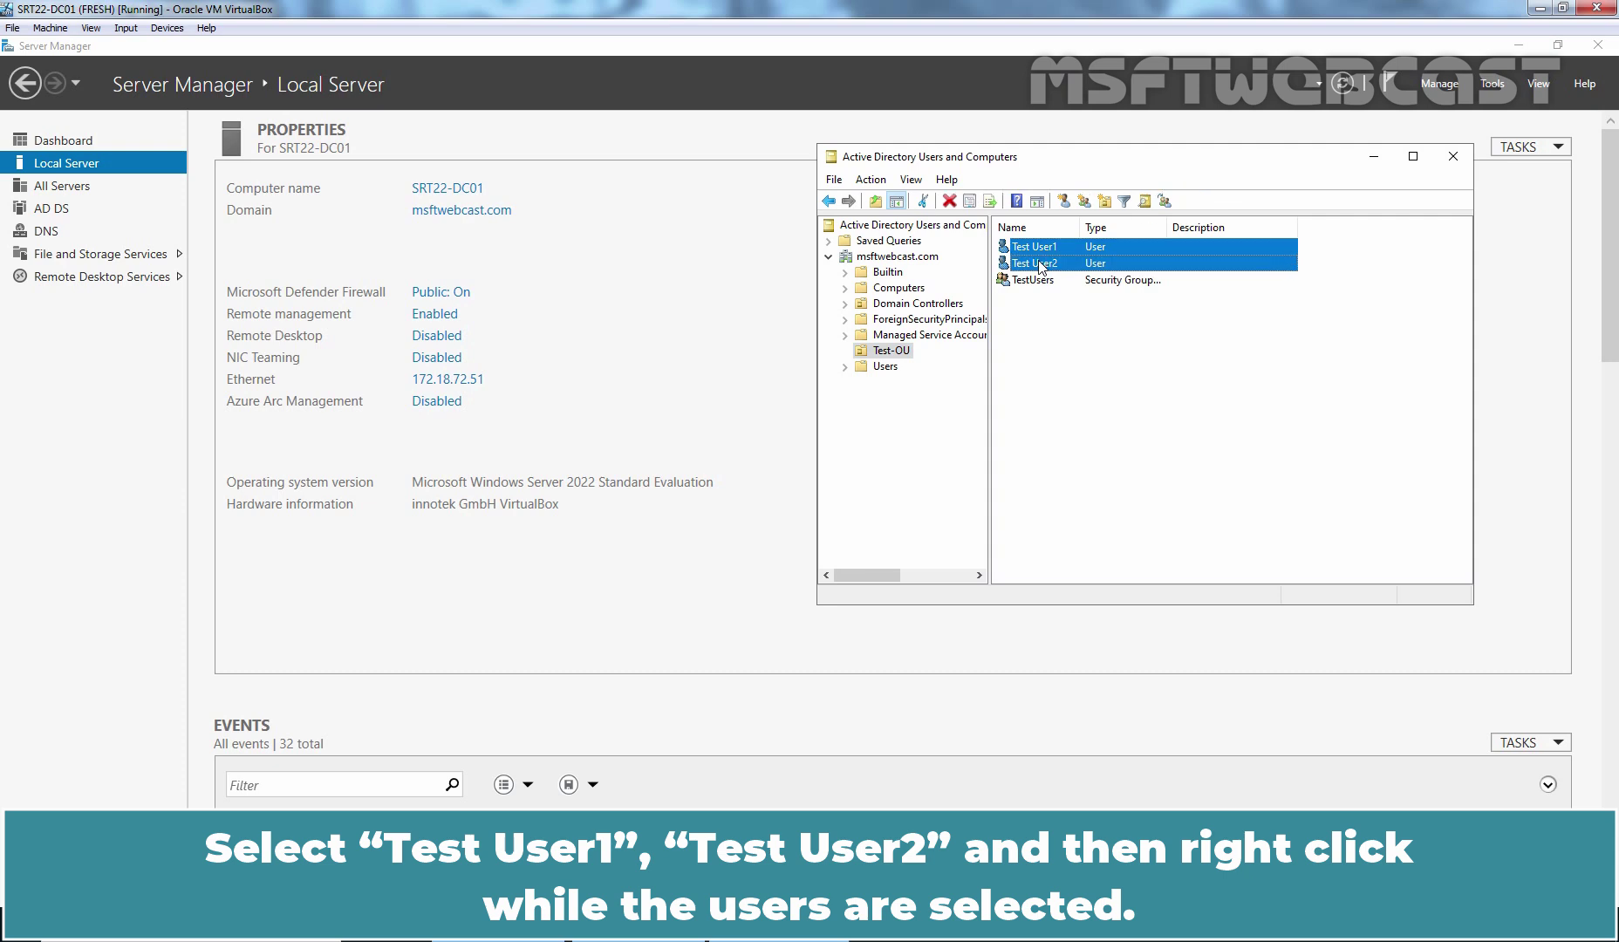
right_click(1038, 266)
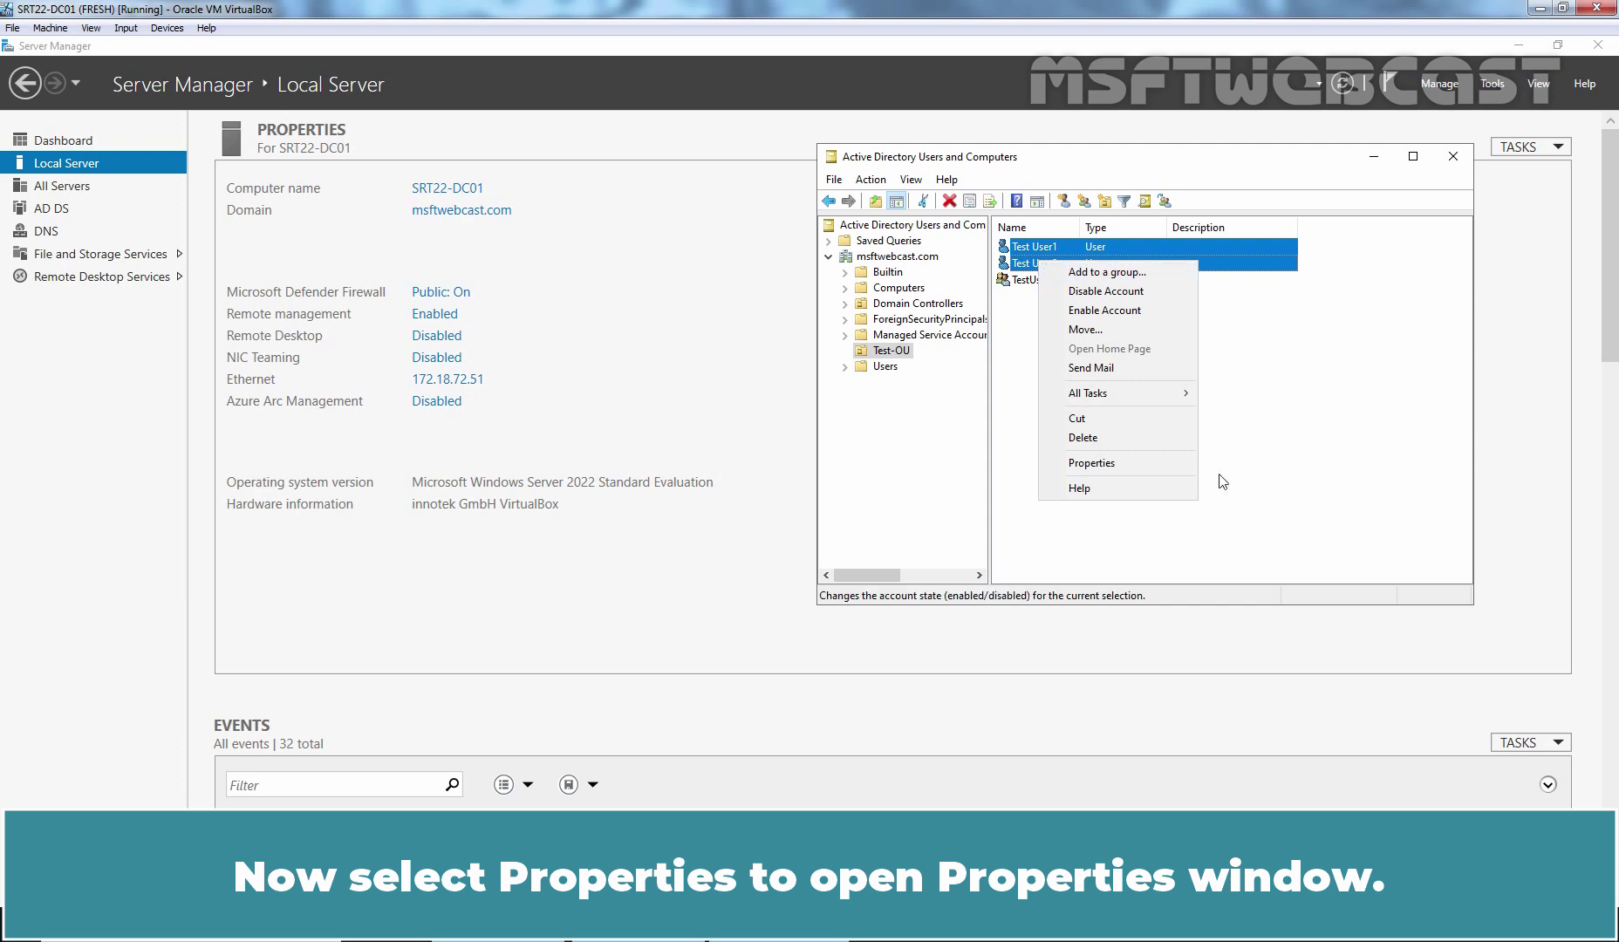
Set both users' Profile home folder to connect H: to \\SRT22-DC01\HomeFolder$\%username%.
click(1104, 463)
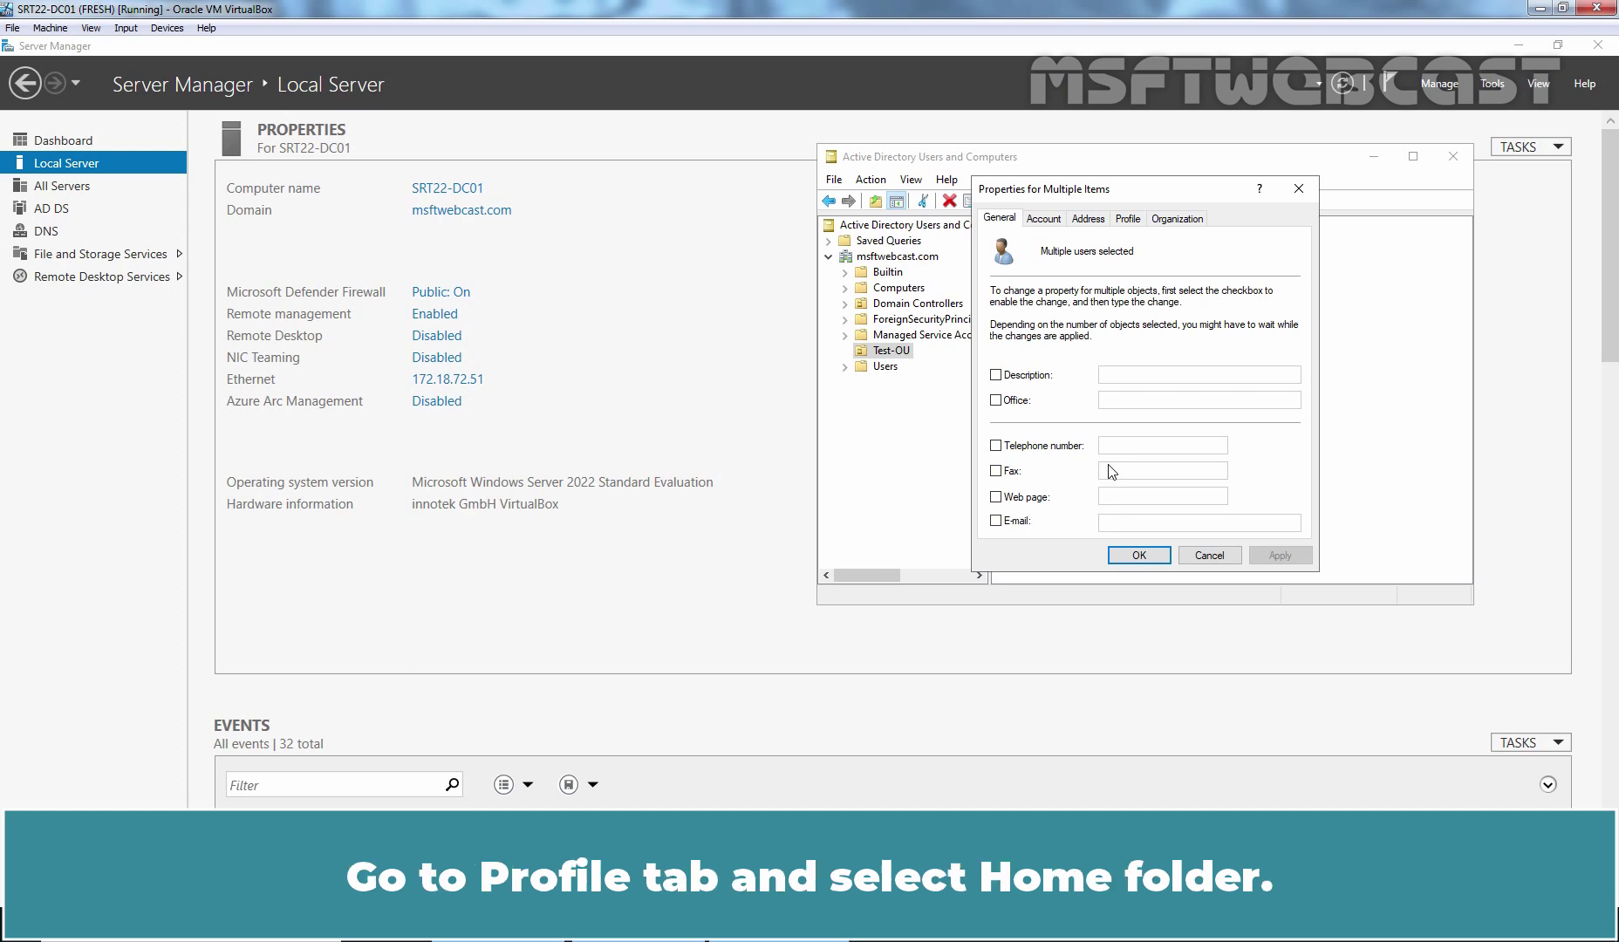
click(1130, 220)
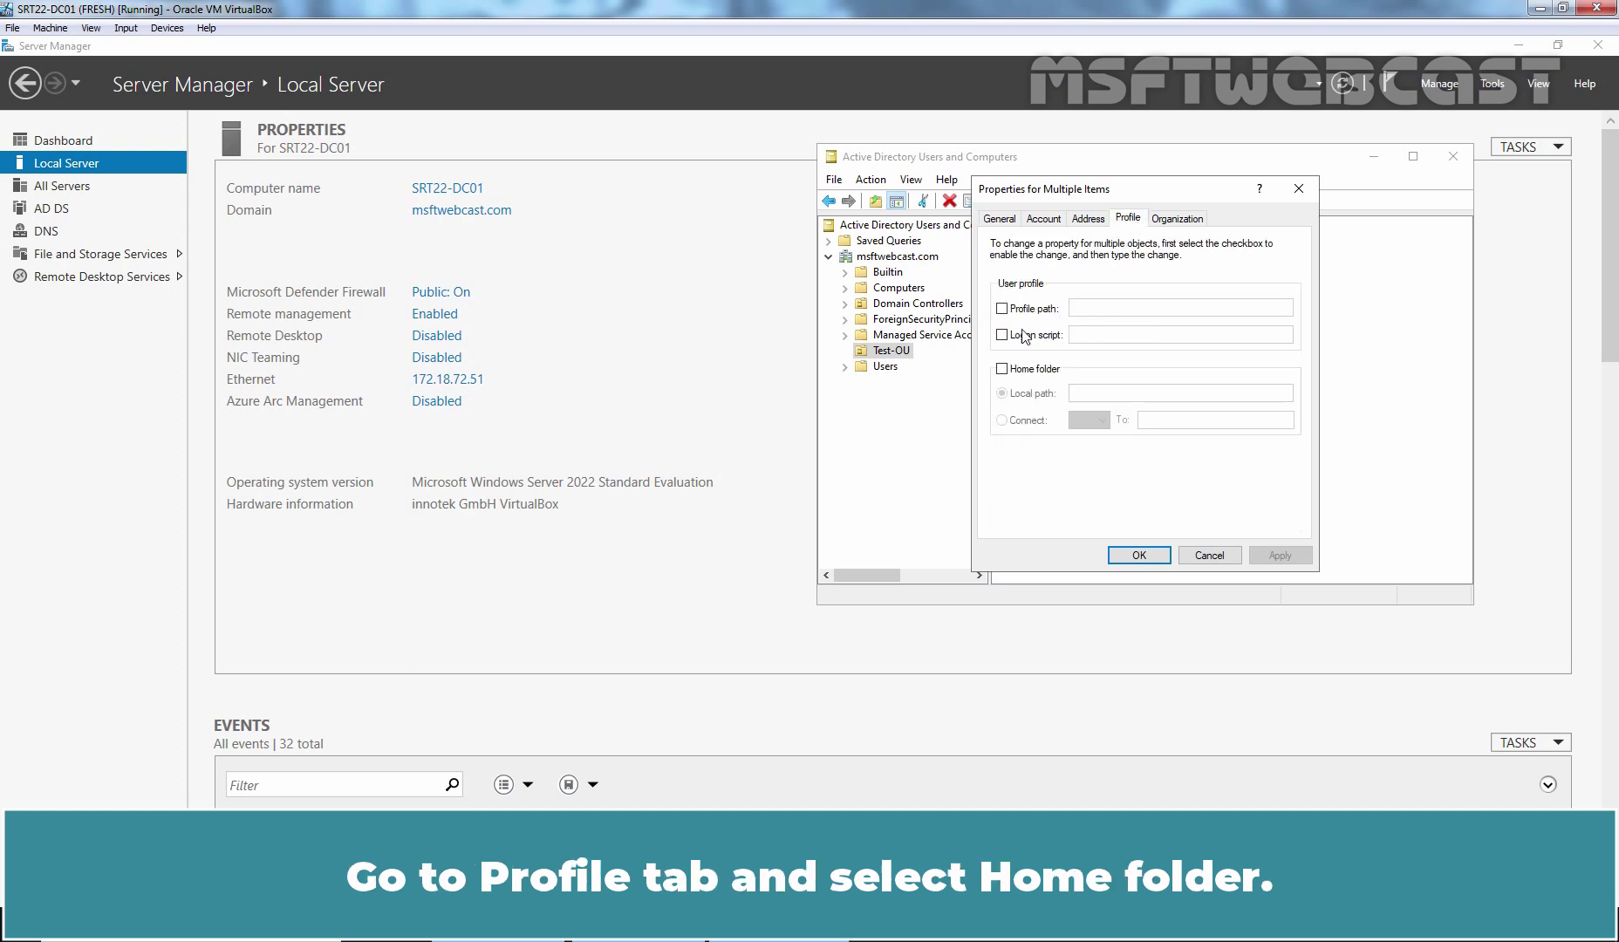
click(1003, 369)
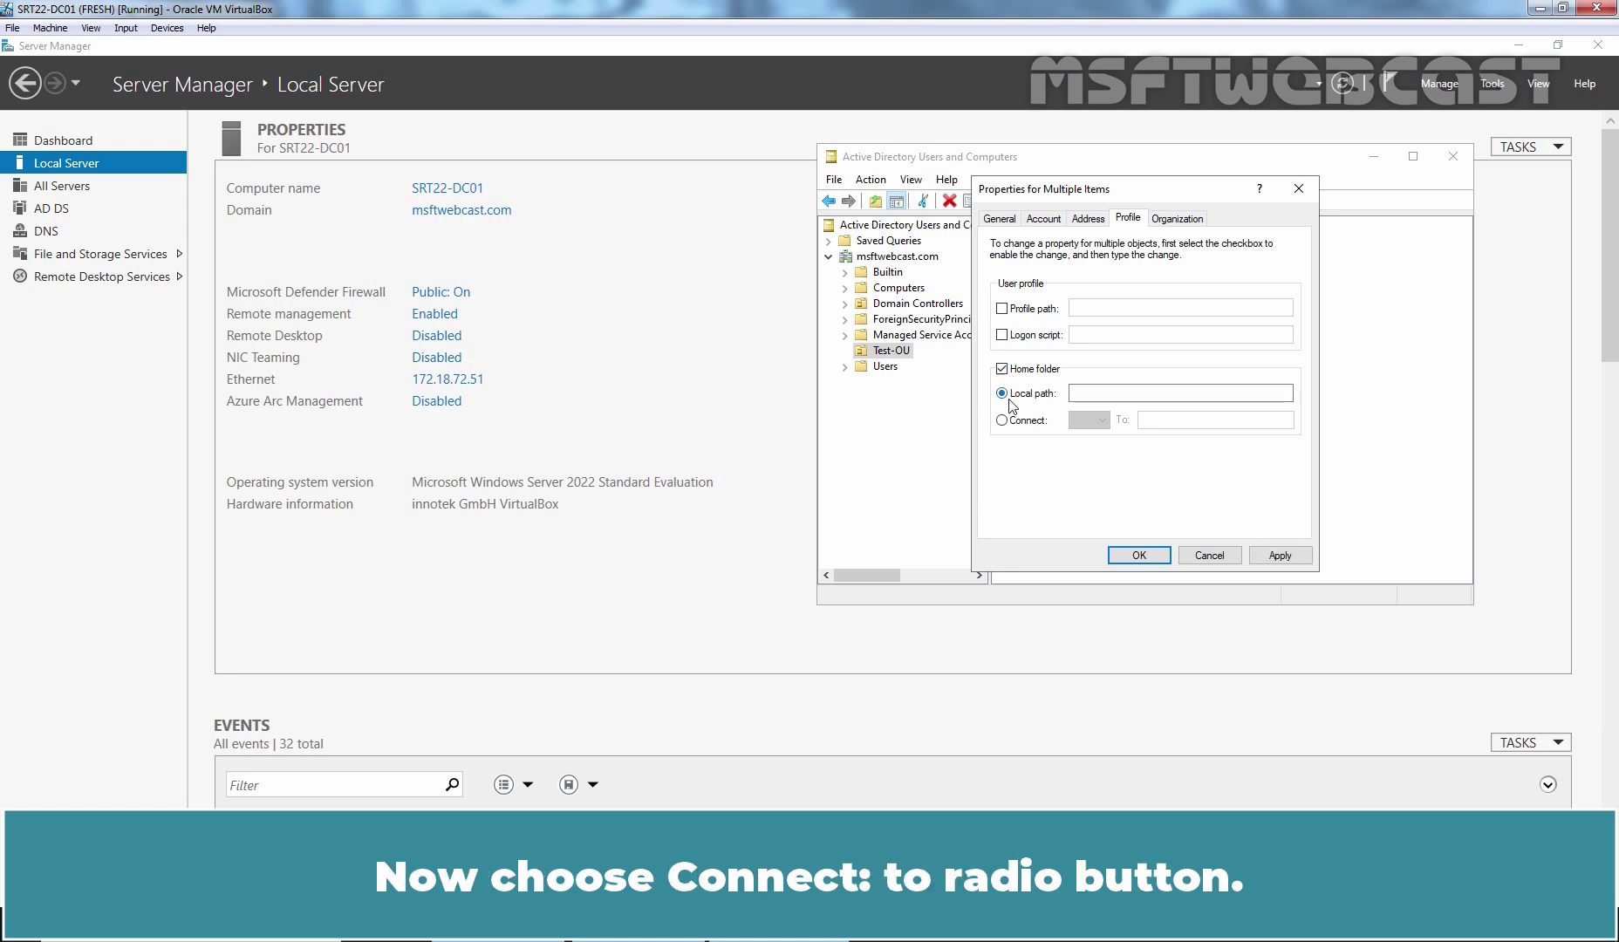
click(1003, 420)
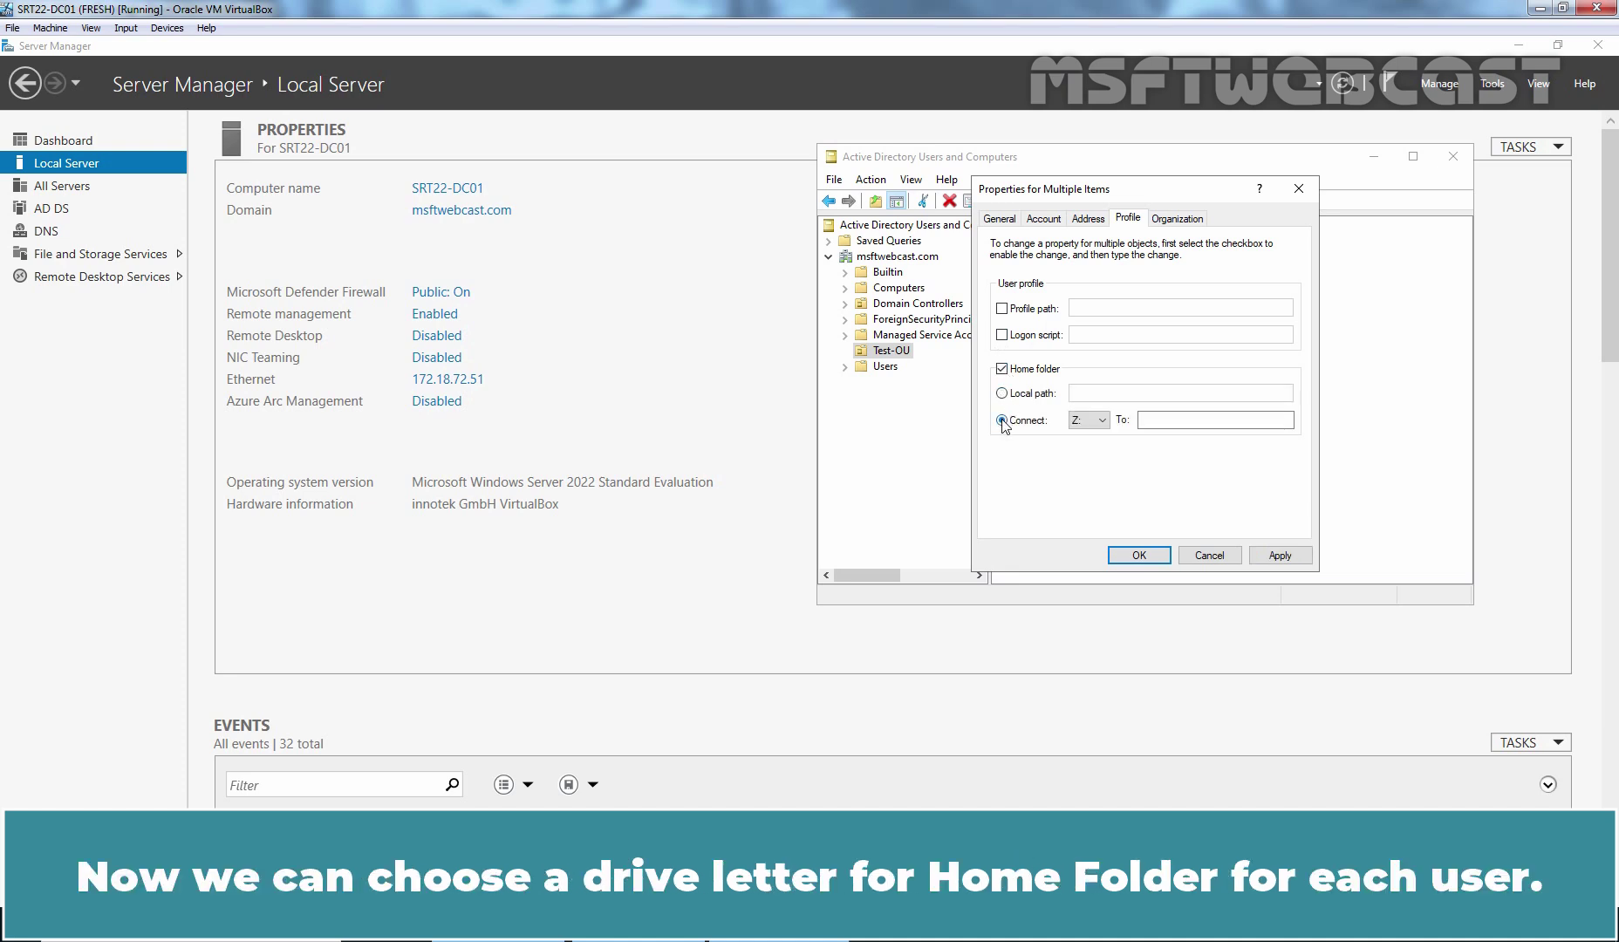
click(1101, 421)
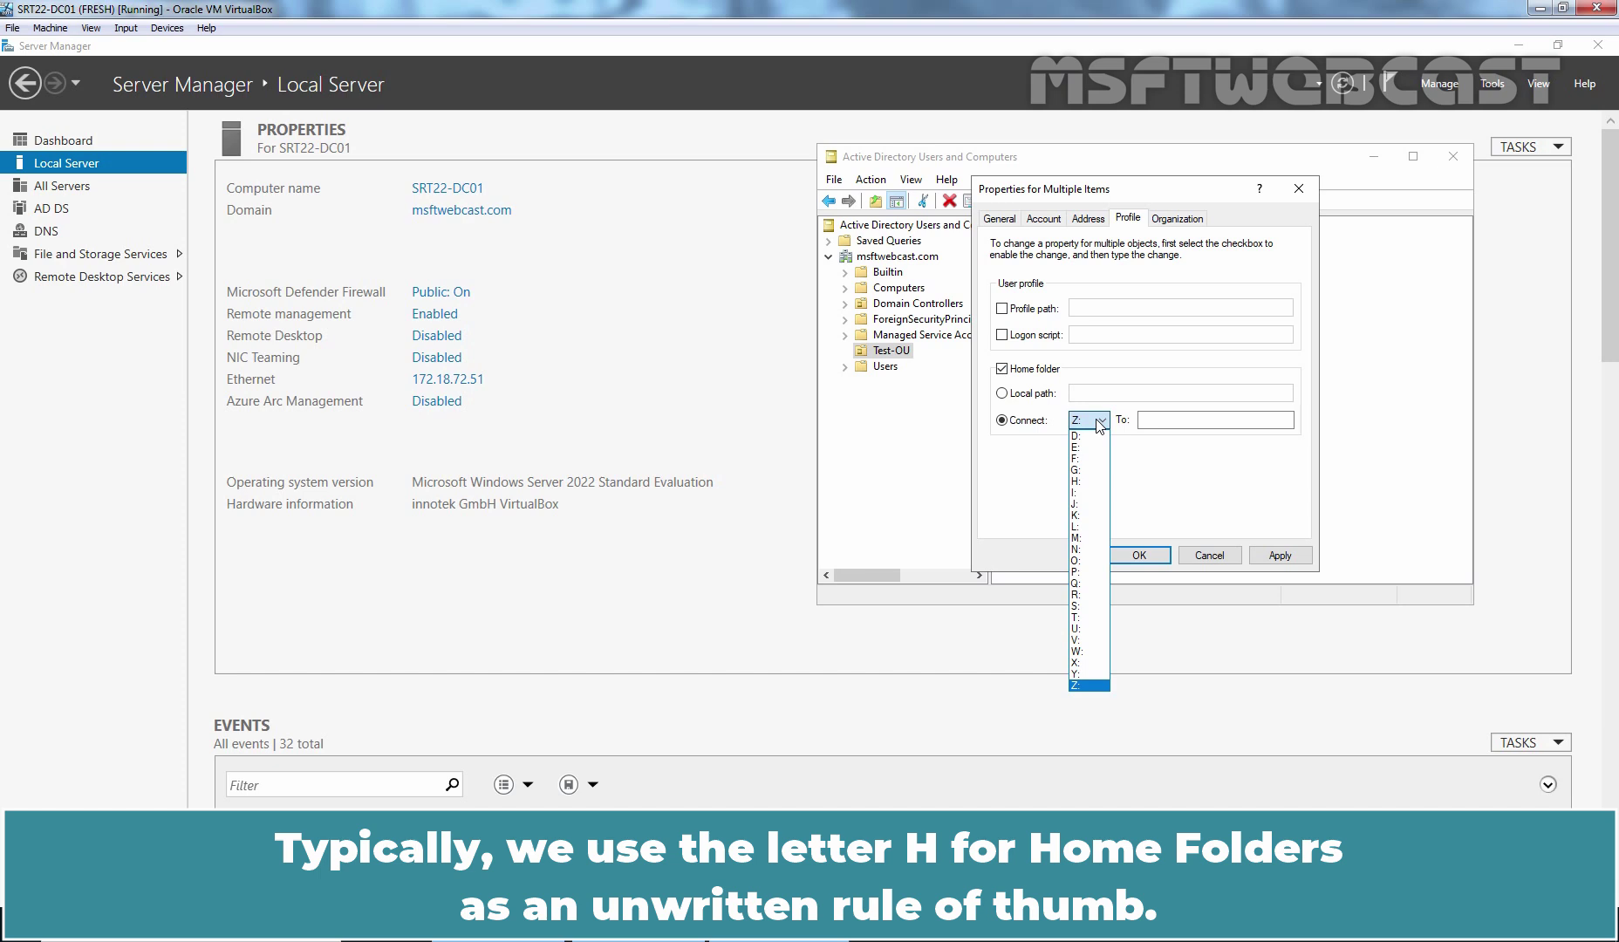
click(1082, 482)
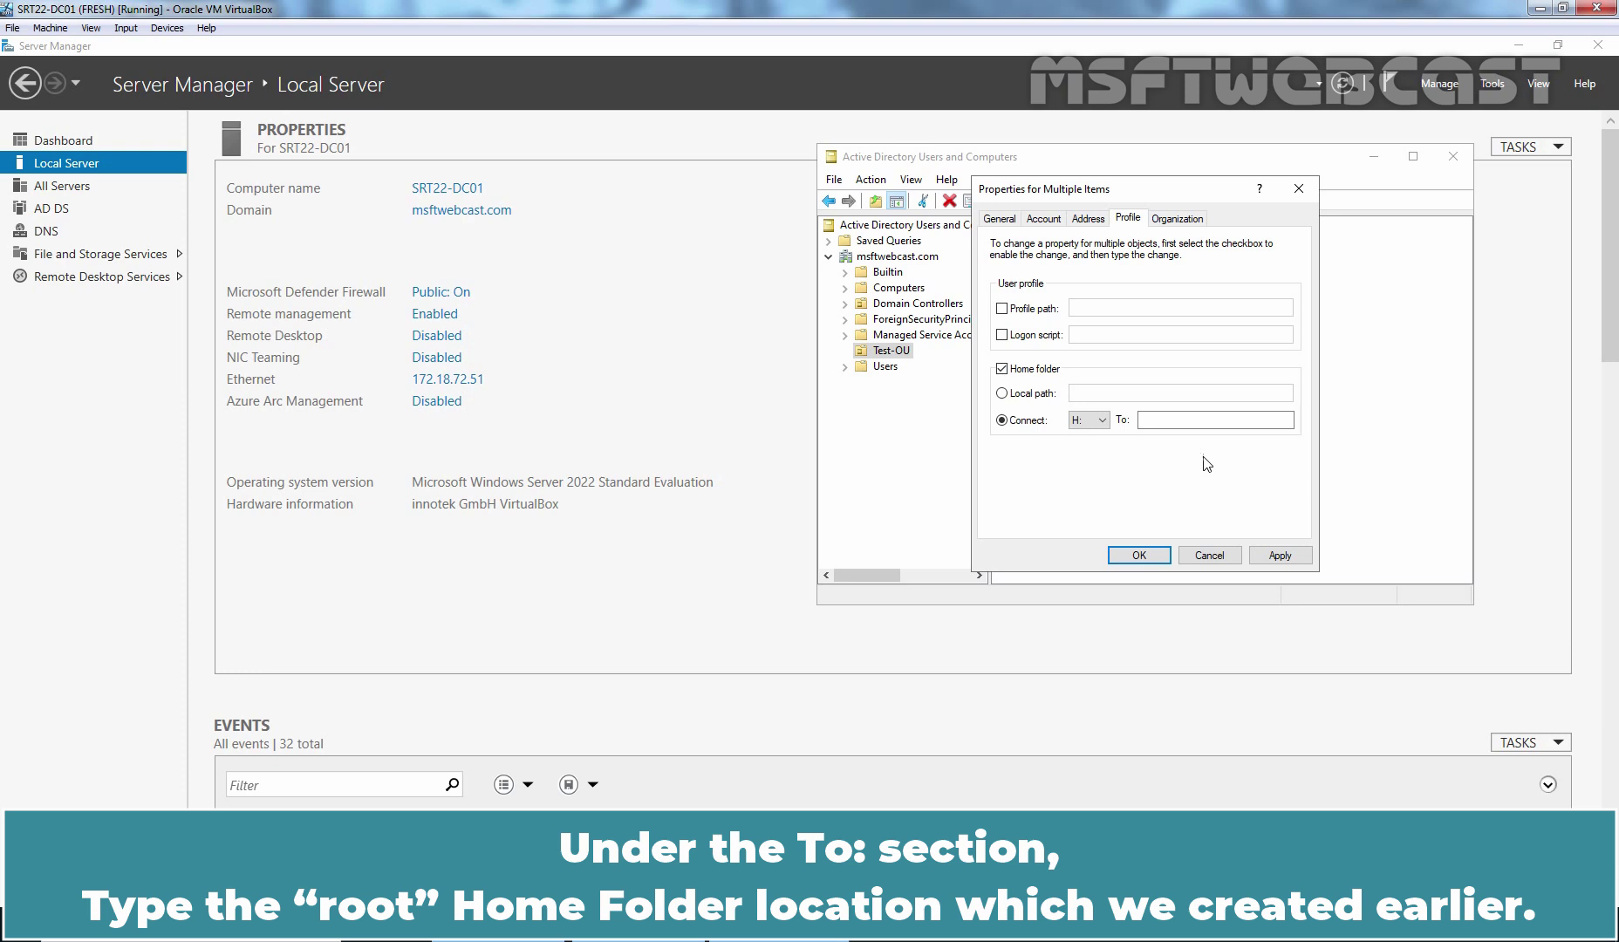
click(1178, 420)
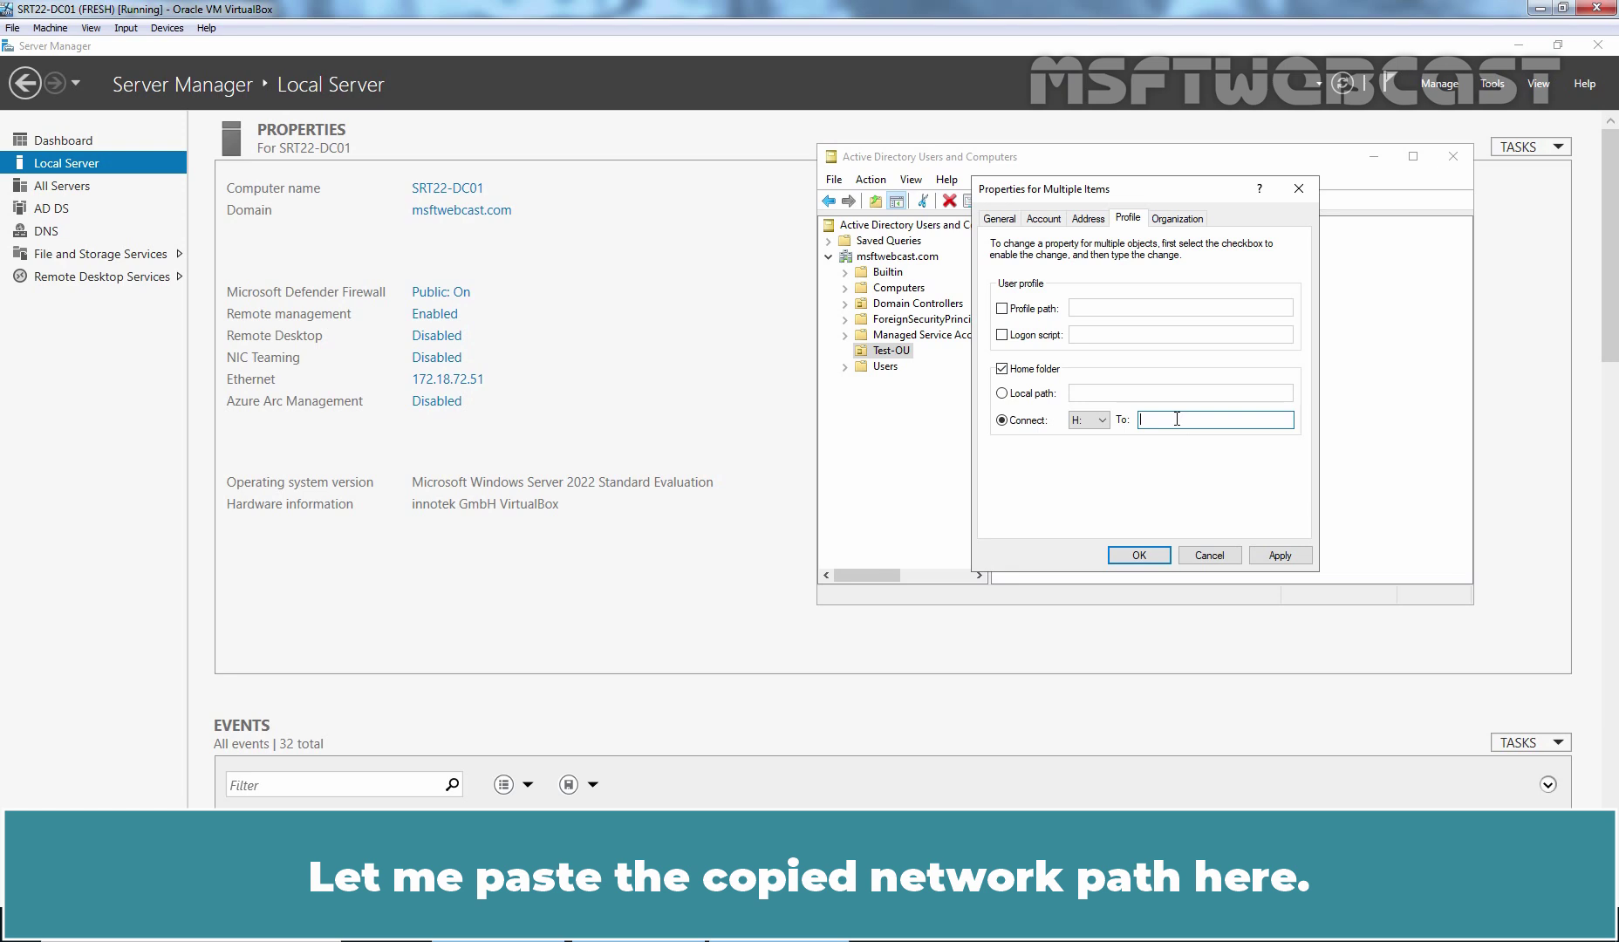
text(\\SRT22-DC01\HomeFolder$)
text(\)
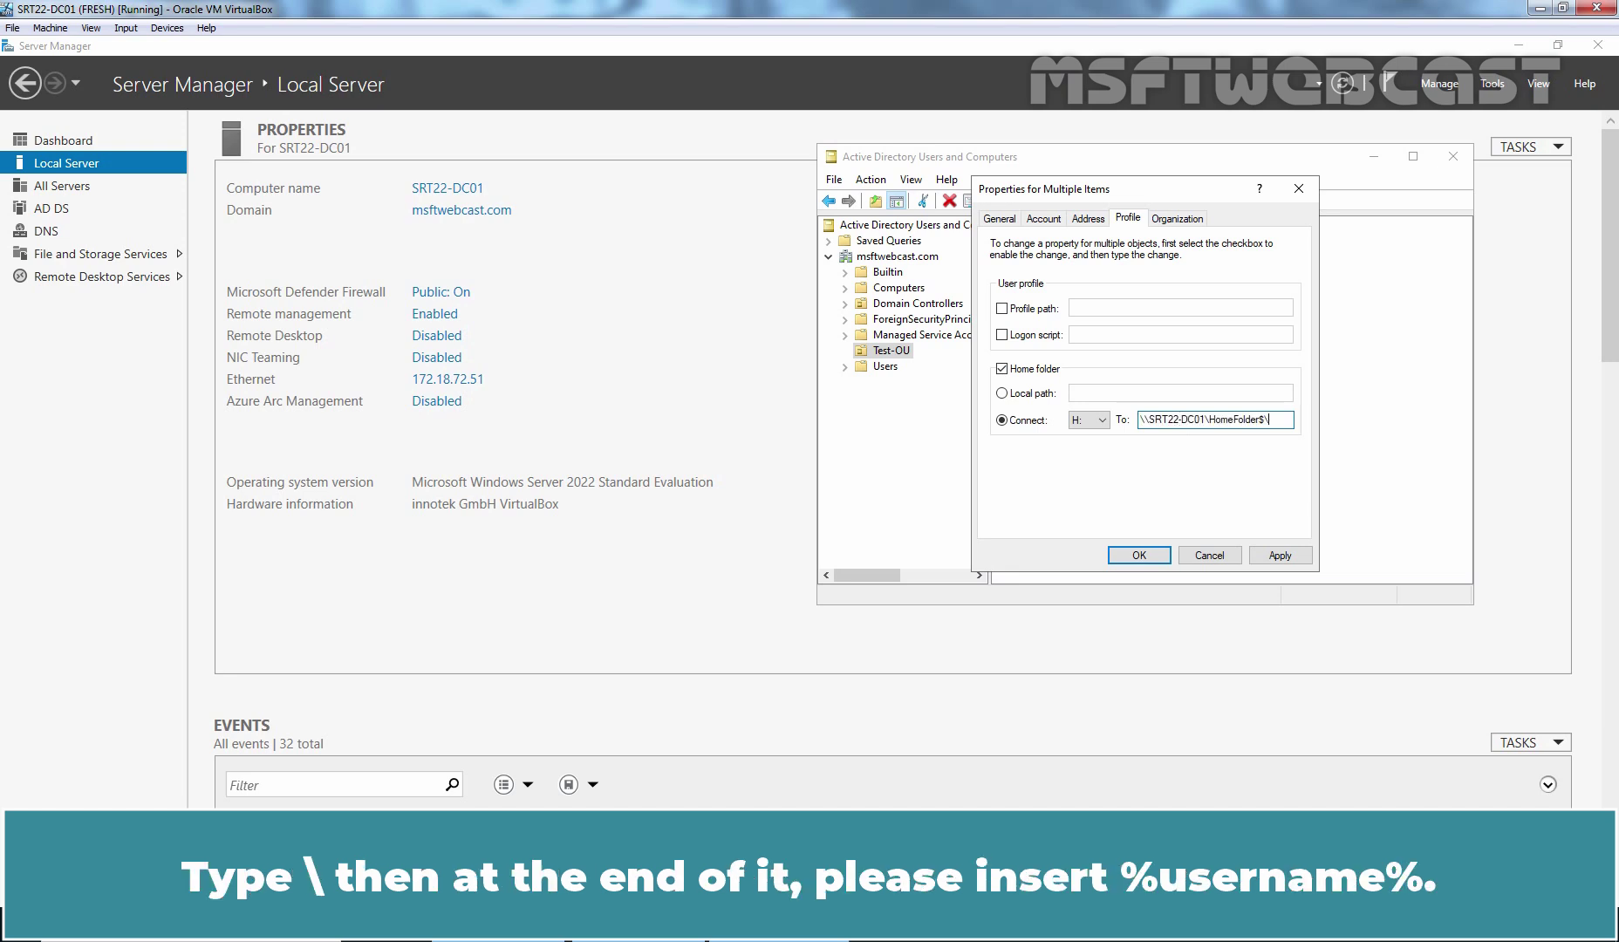
text(%username%)
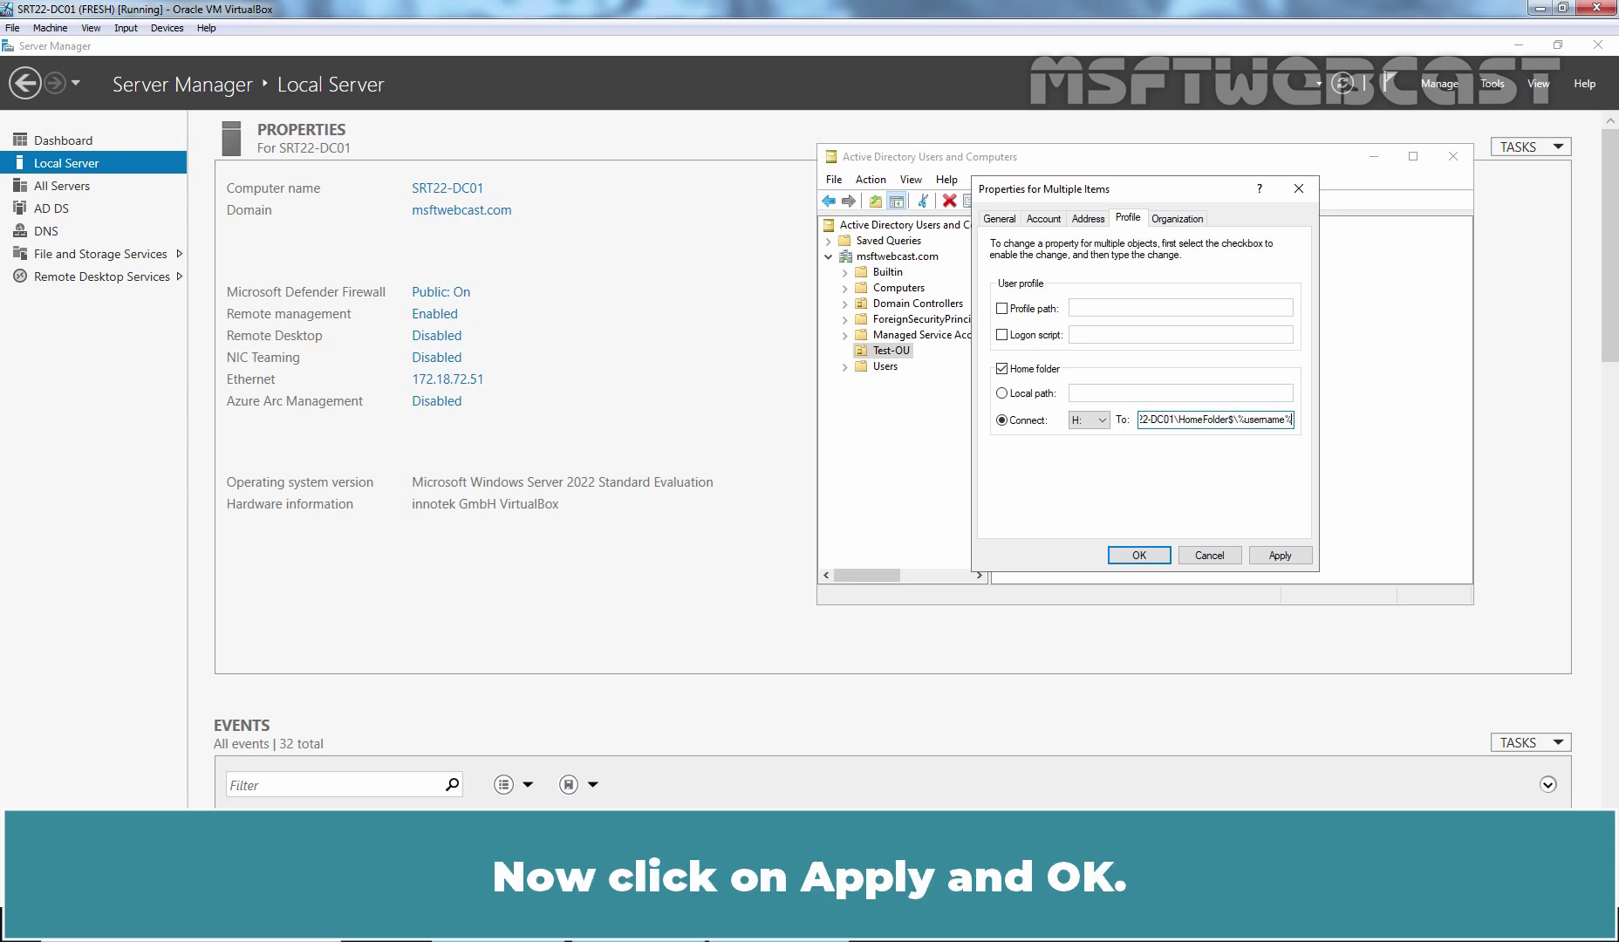
click(1280, 556)
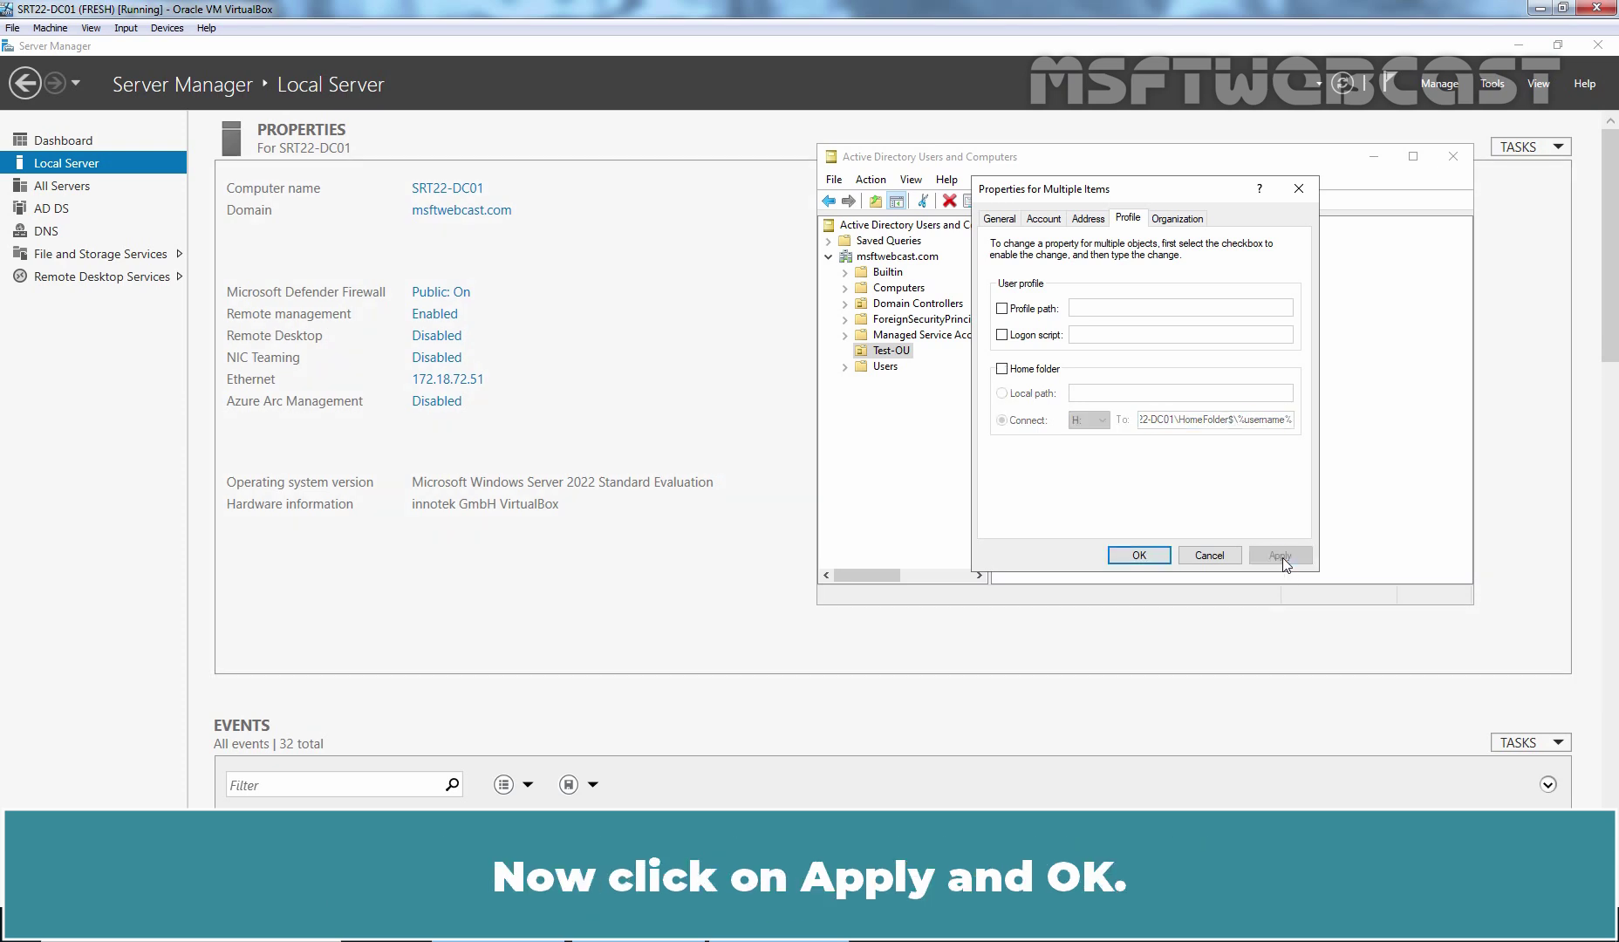
click(1140, 555)
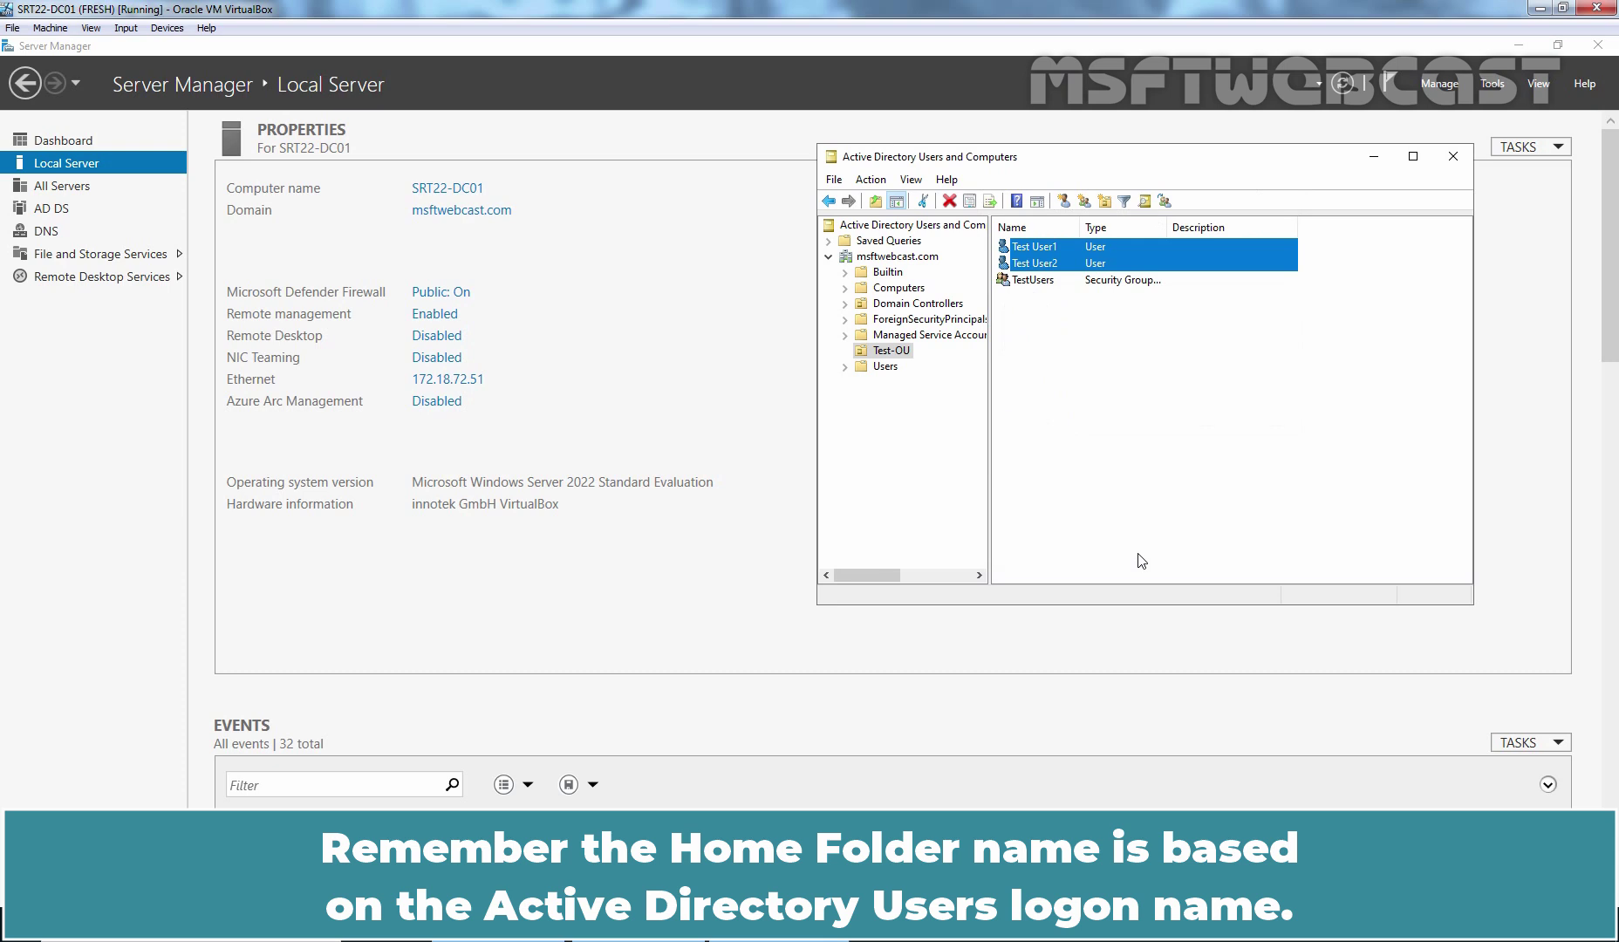
click(1033, 250)
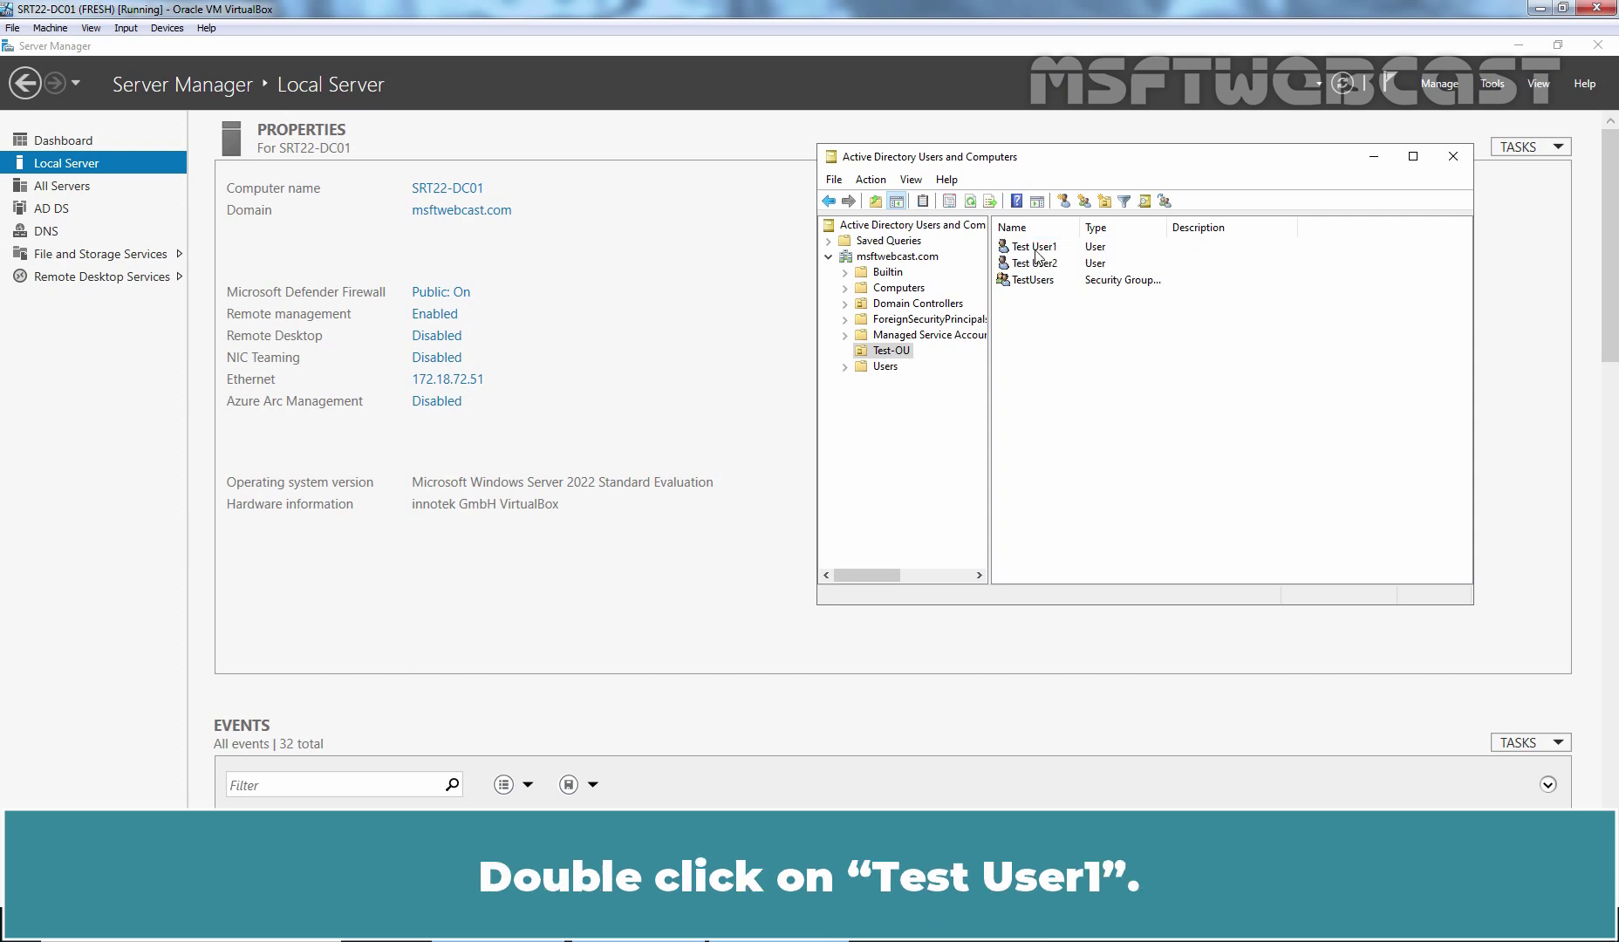
double_click(1033, 251)
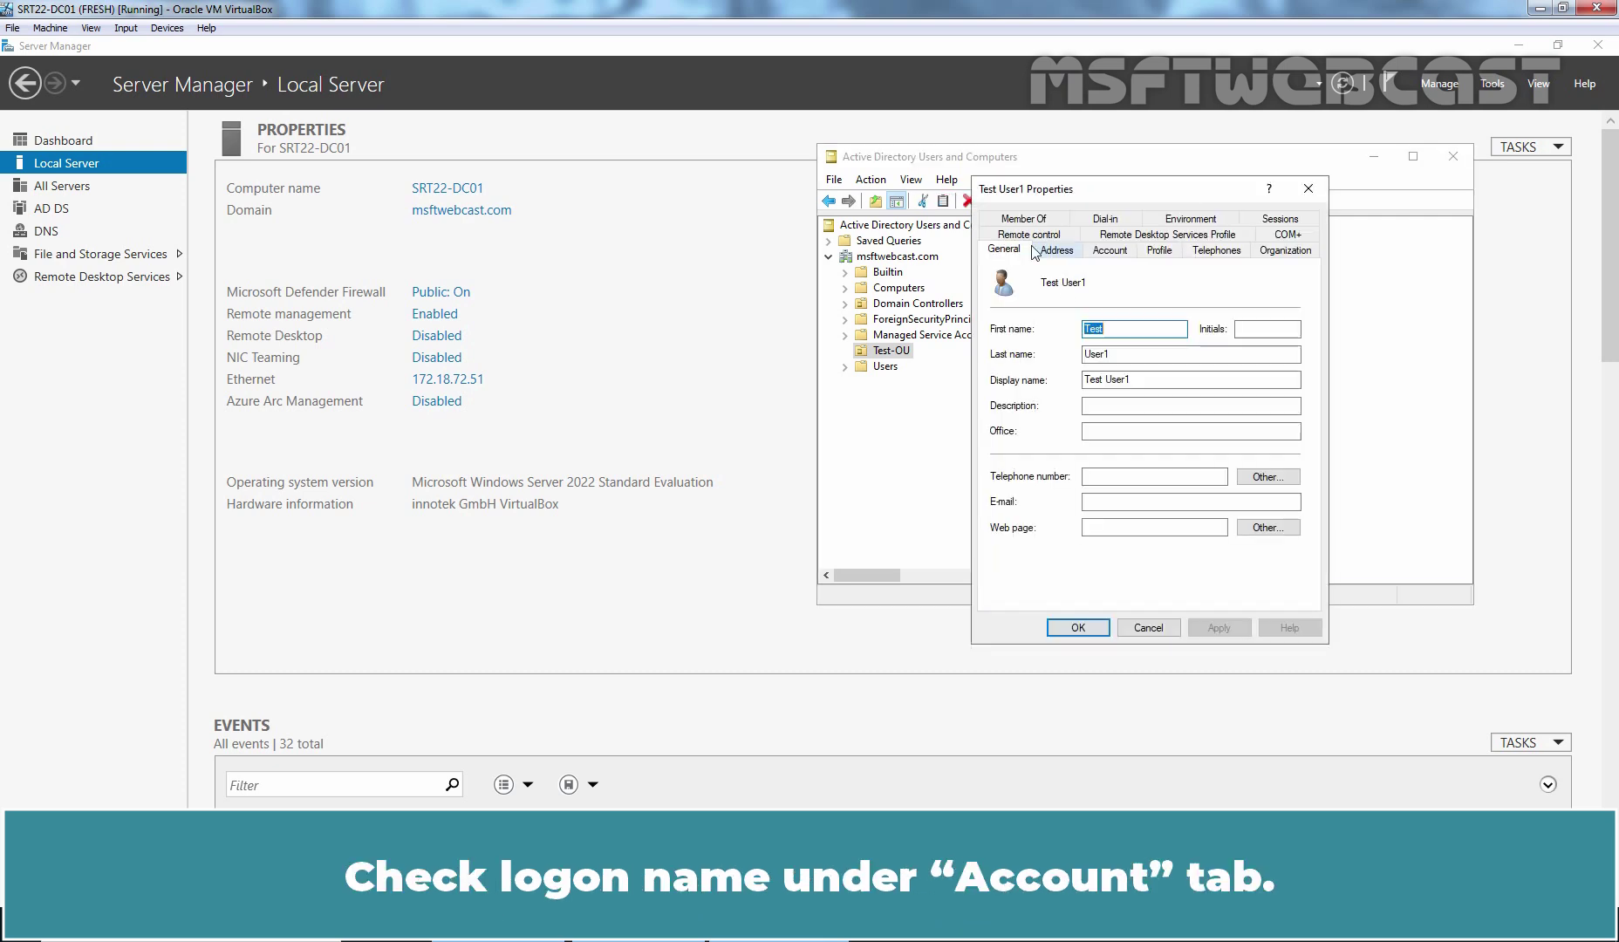
click(1111, 252)
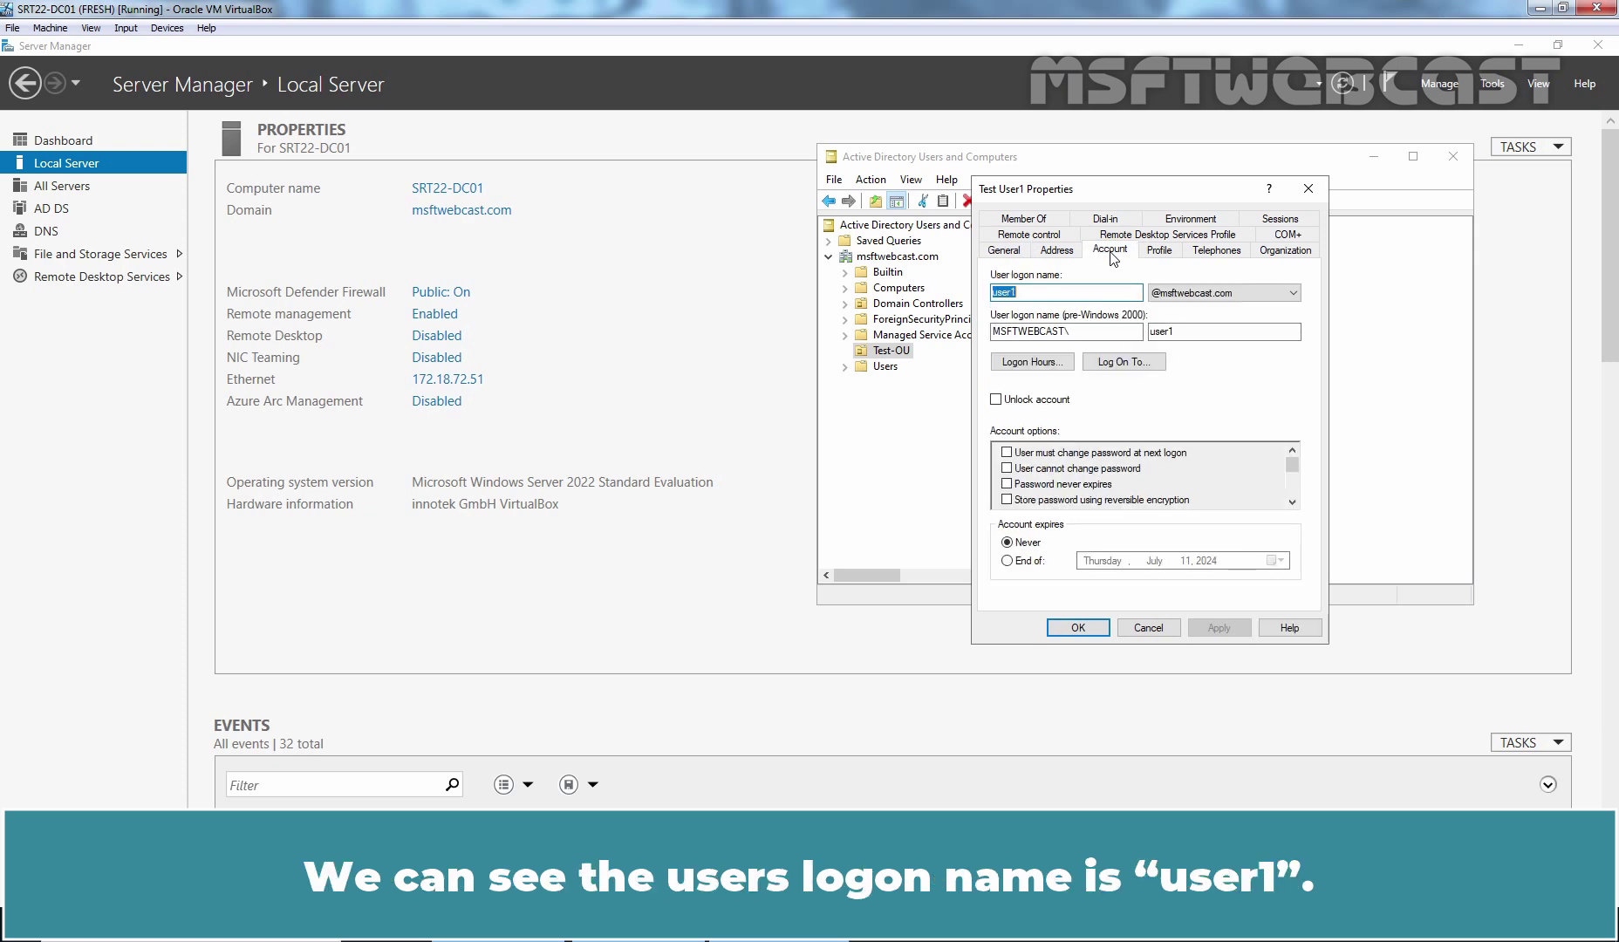
click(1160, 251)
click(1213, 403)
key(End)
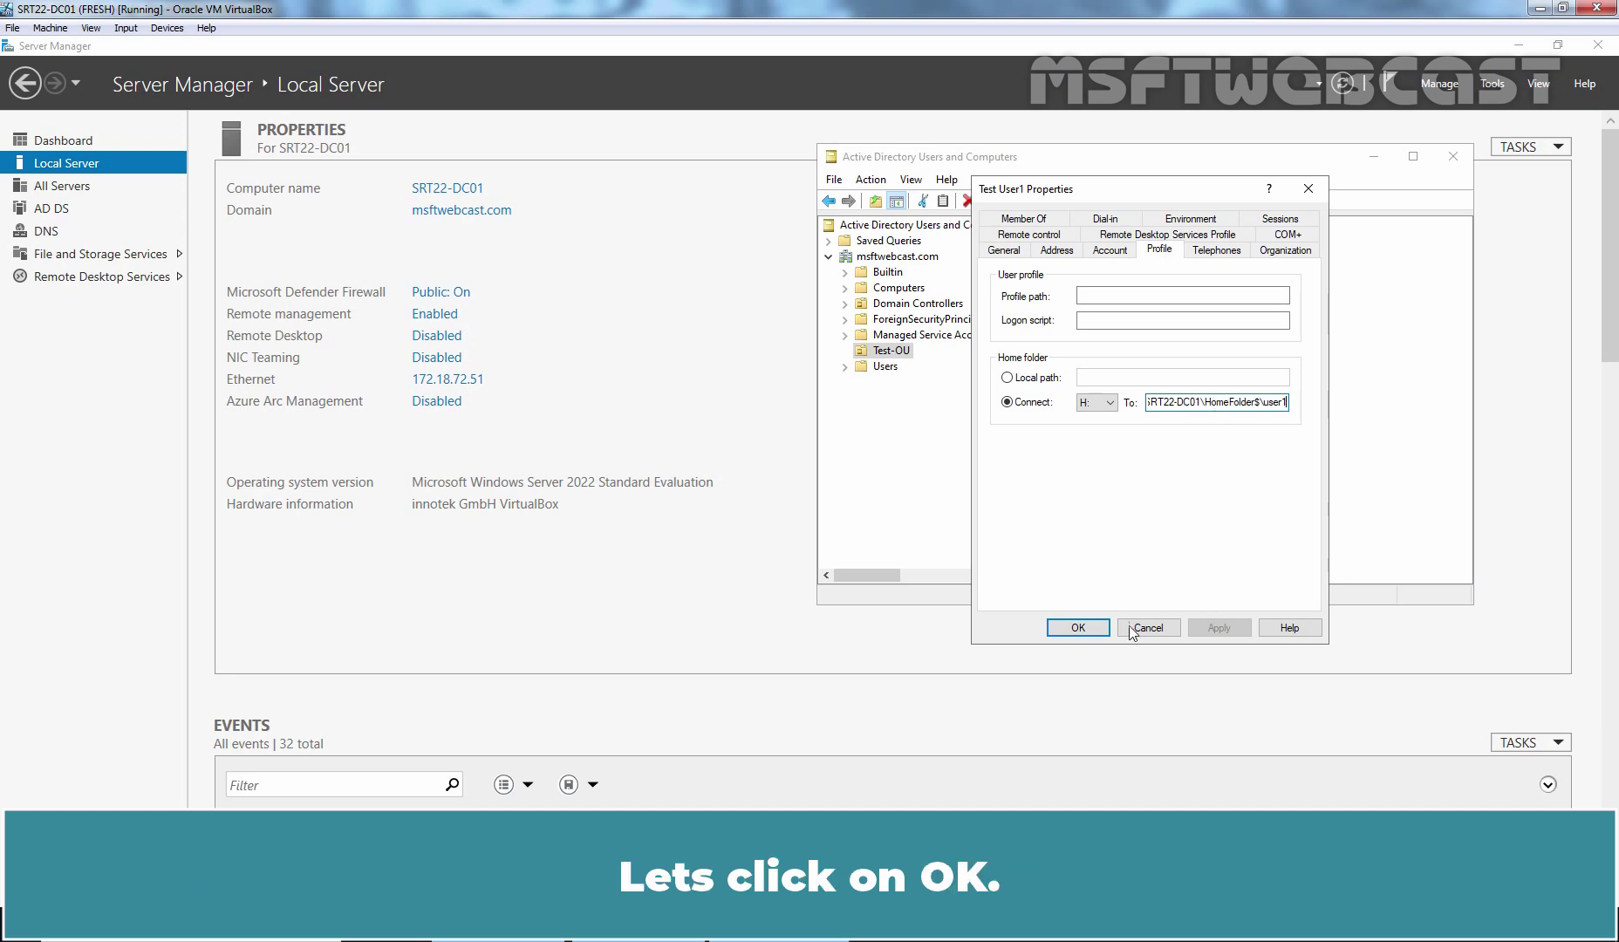
click(1079, 627)
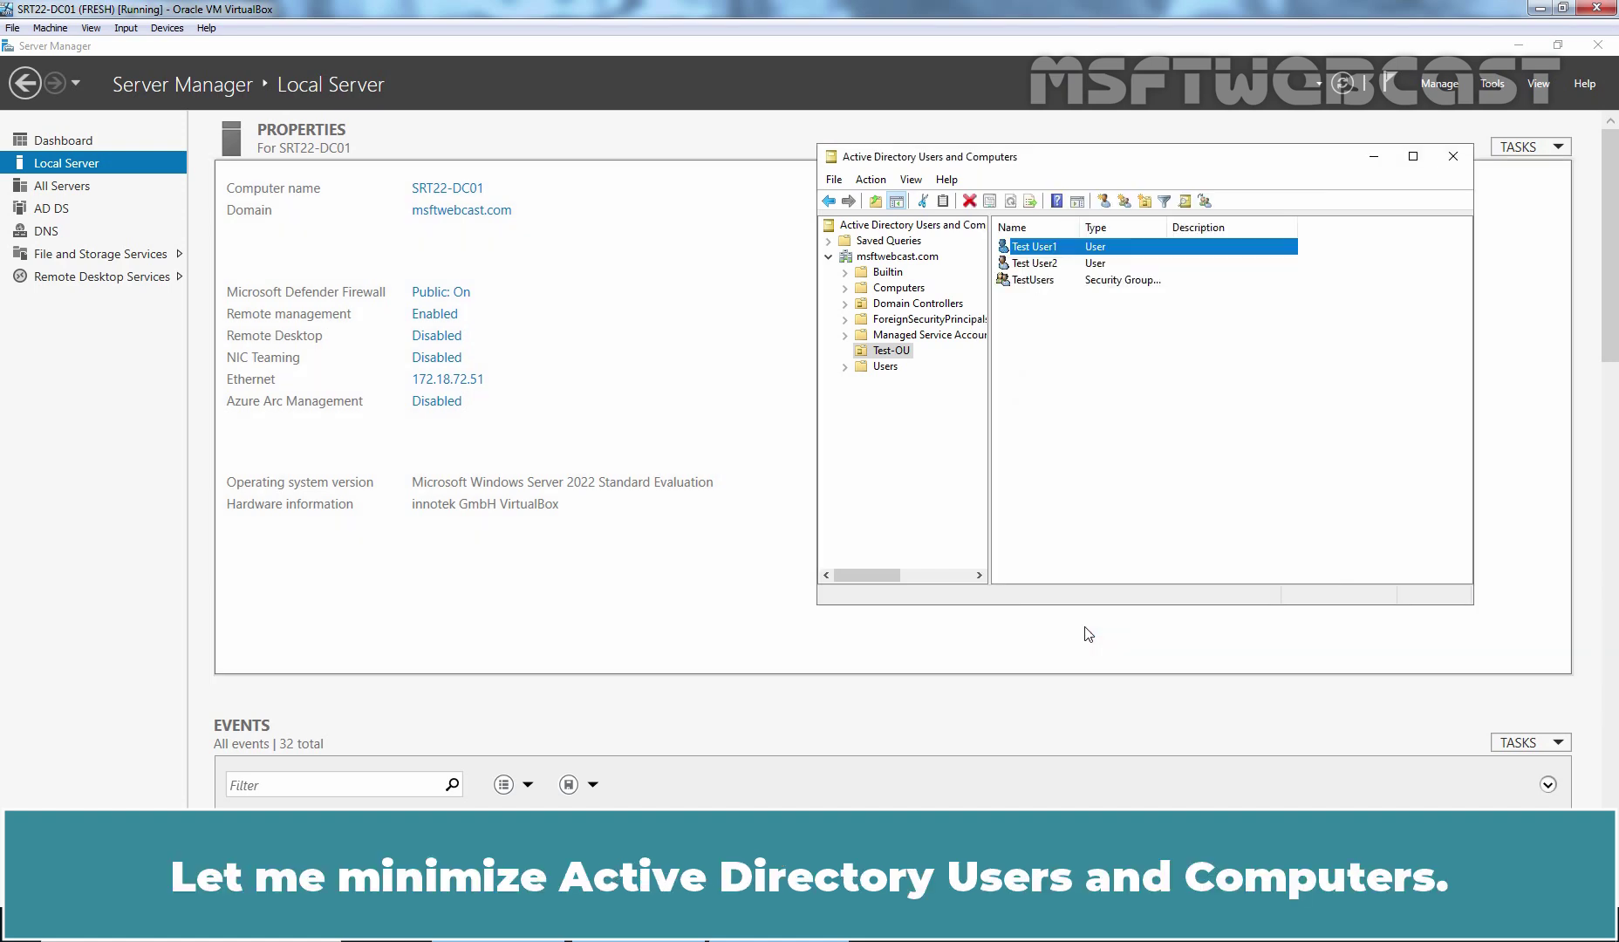
Switch to File Explorer and open E:\HomeFolder to see the user1 and user2 folders.
click(1376, 157)
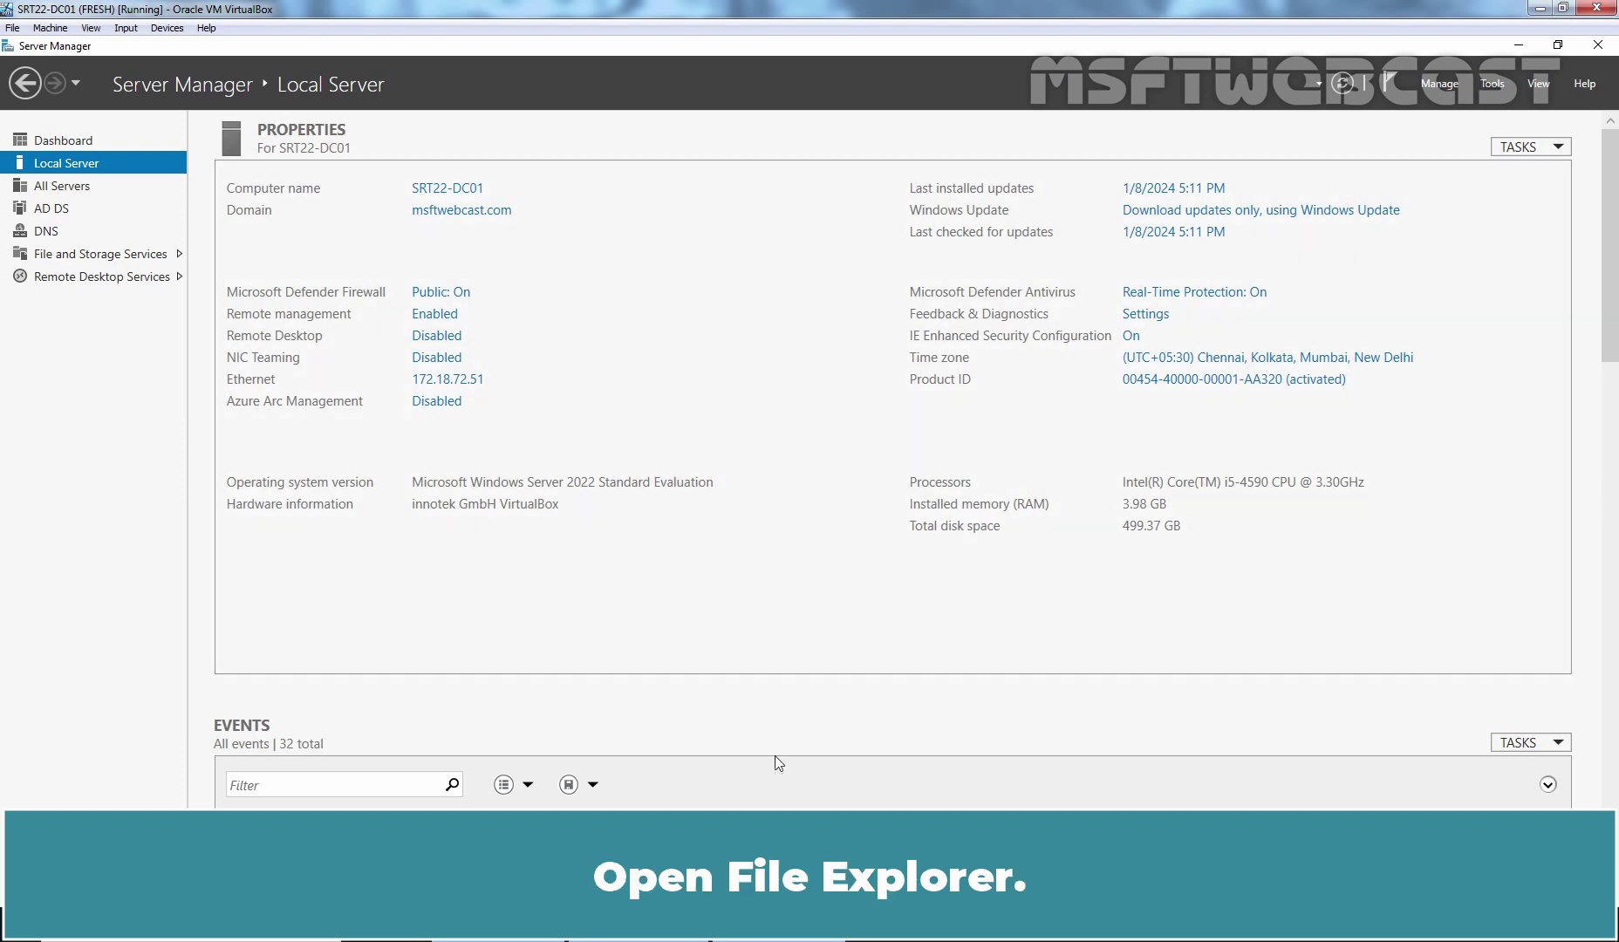
key(alt+Tab)
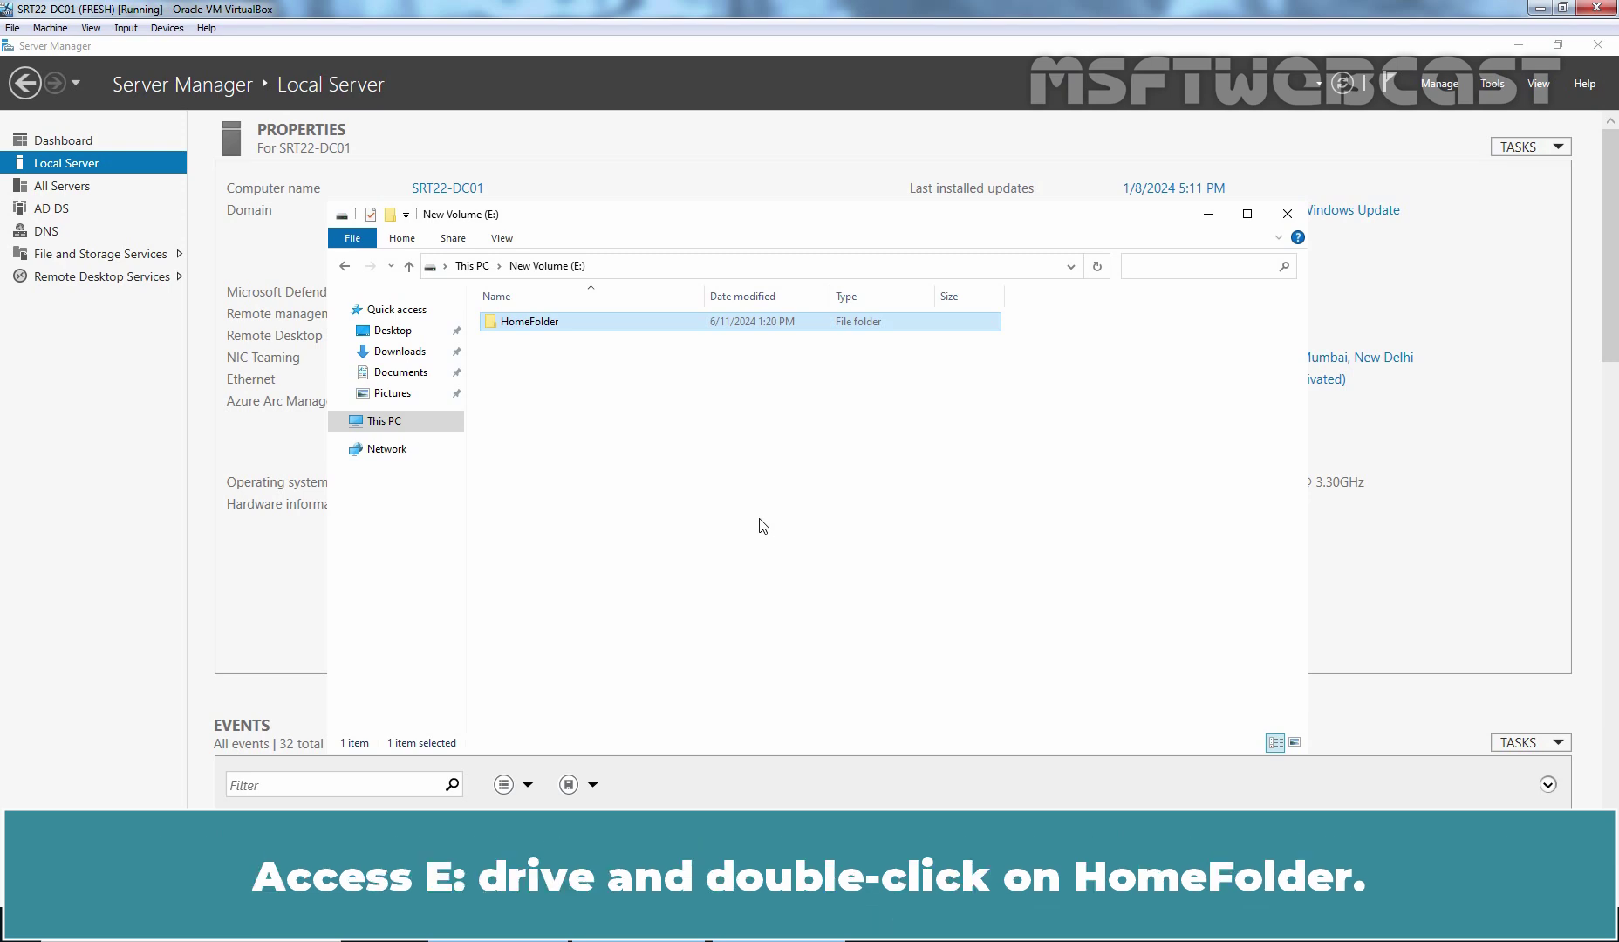
double_click(534, 325)
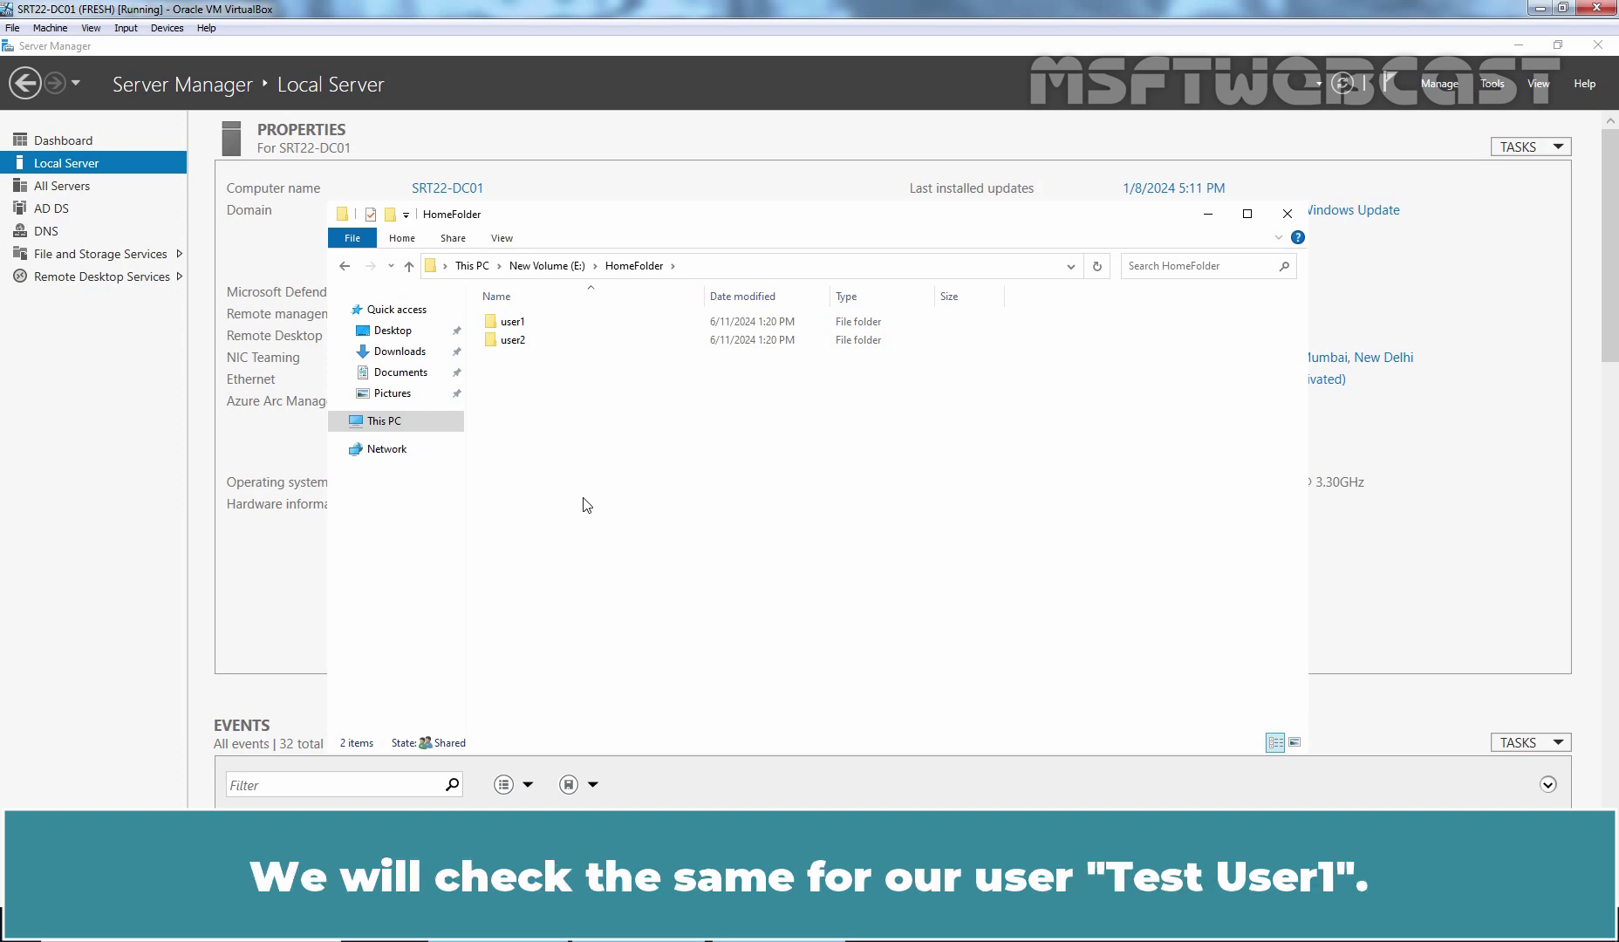
Inspect Test User1's permission entry in the user1 folder's Advanced Security Settings.
click(517, 323)
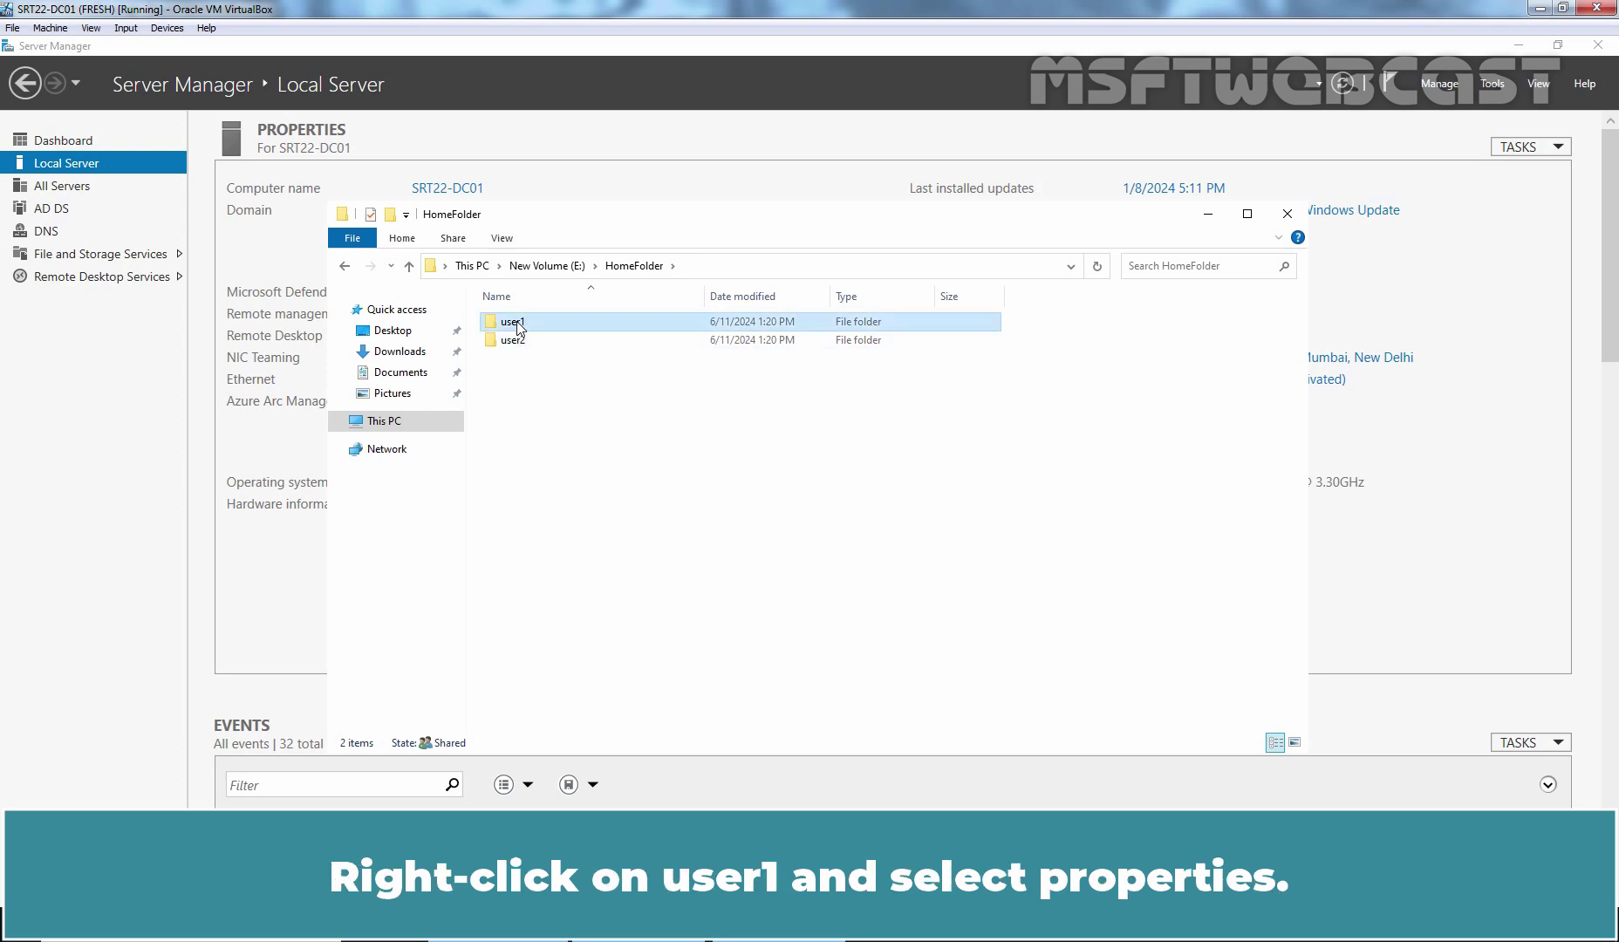
right_click(518, 326)
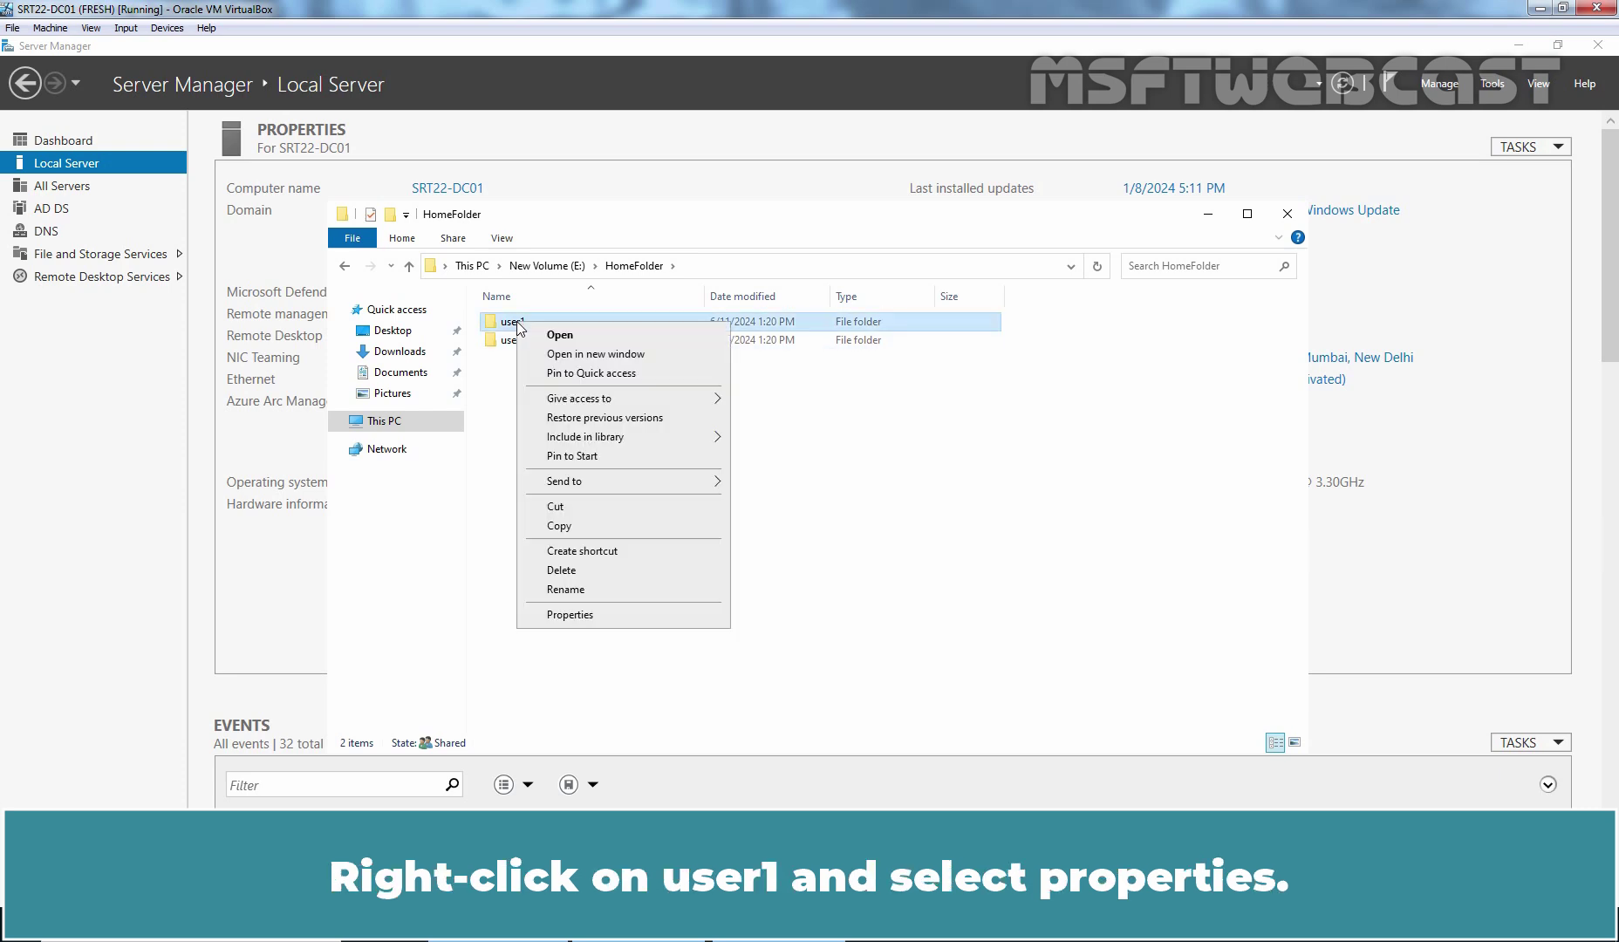
click(591, 616)
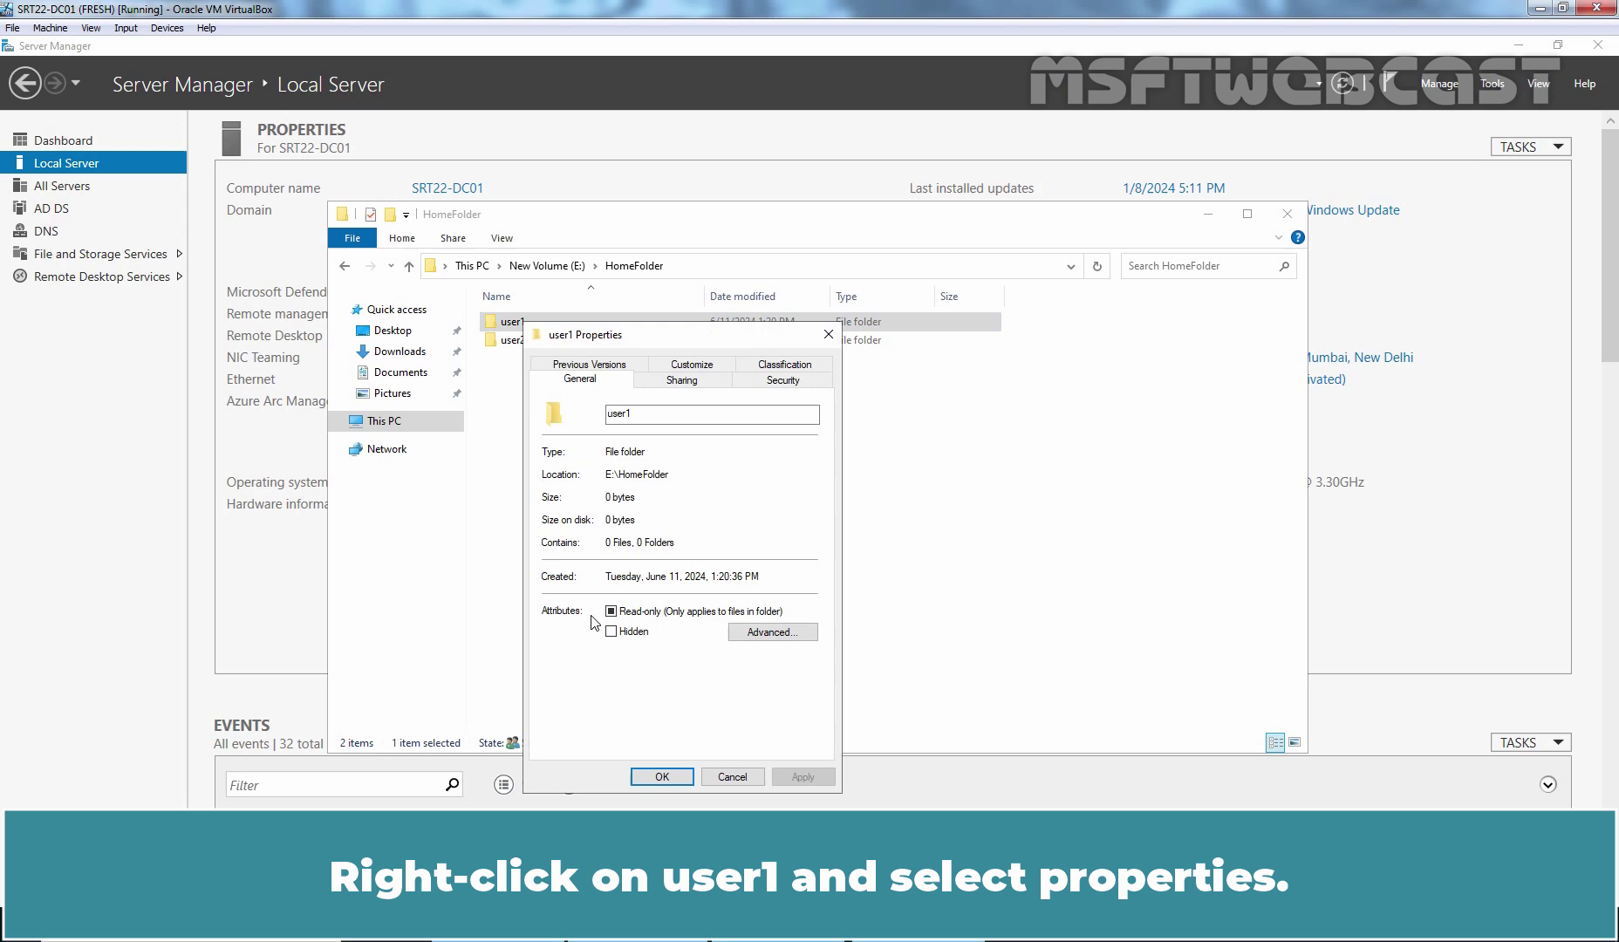
click(794, 382)
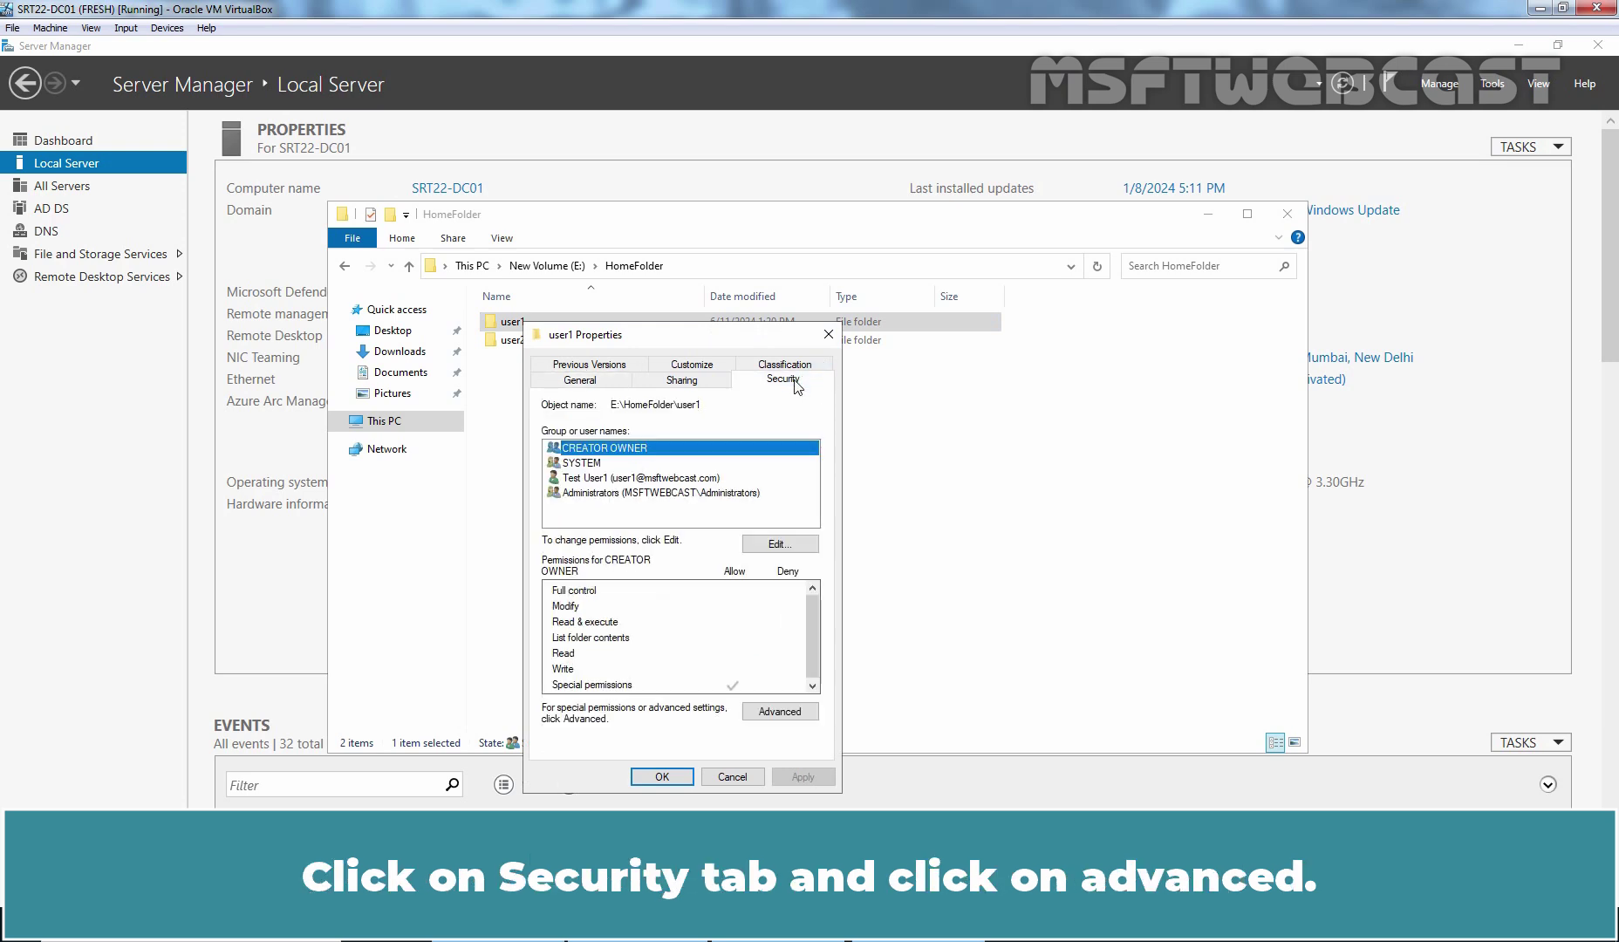
click(784, 712)
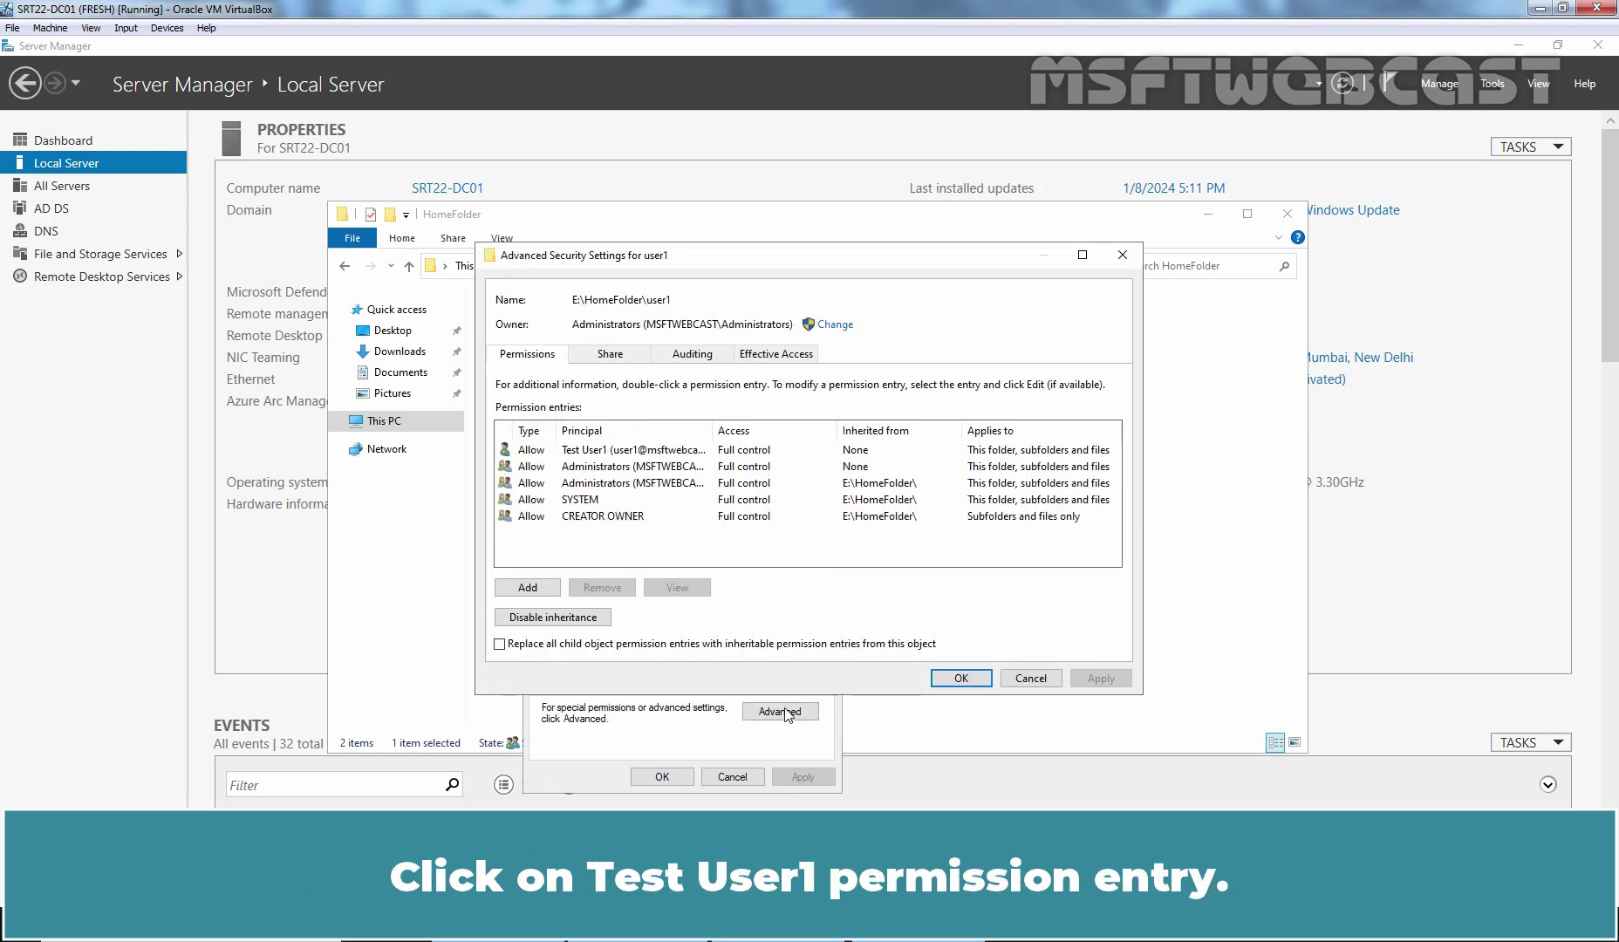
double_click(621, 449)
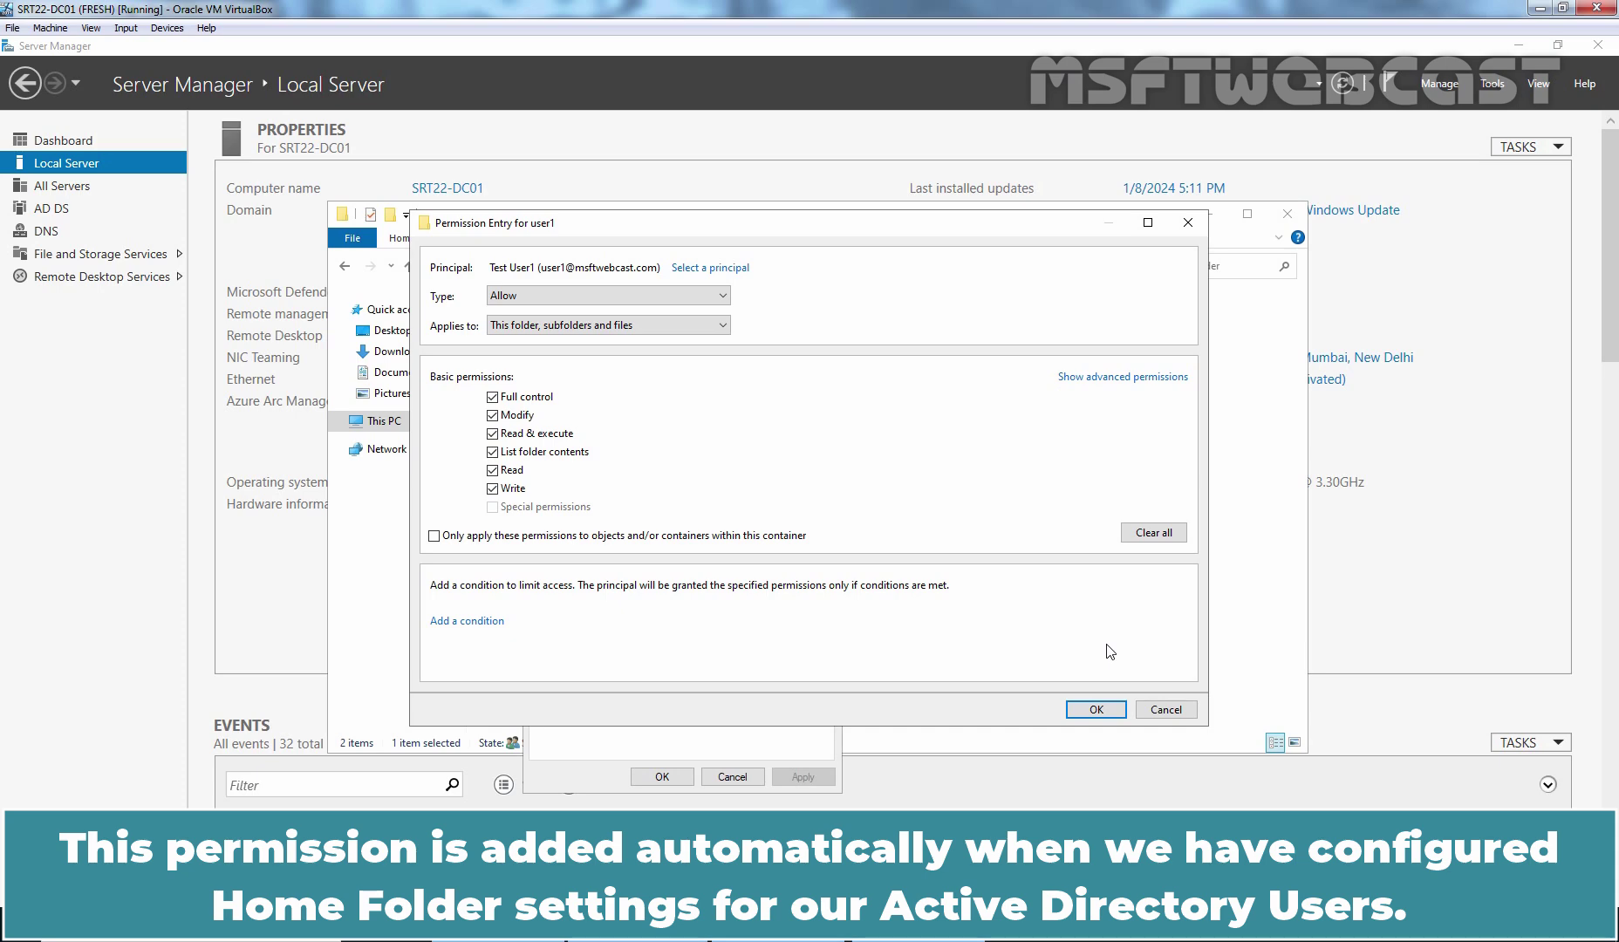
Close the user1 permission dialogs and minimize File Explorer to reveal Server Manager.
click(1097, 709)
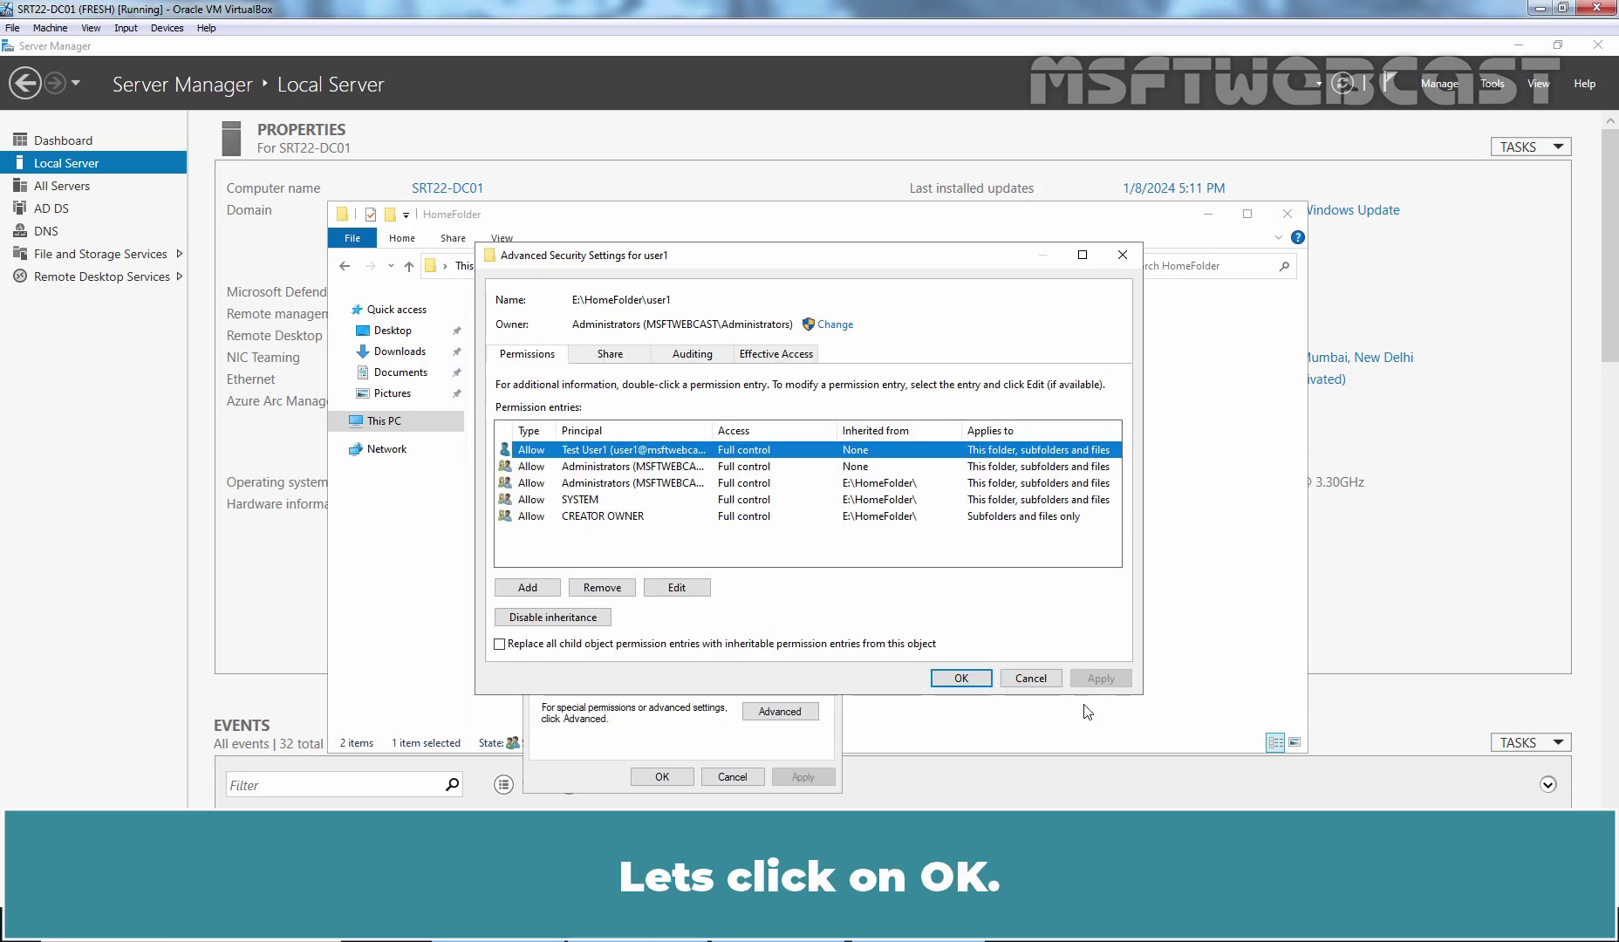
click(961, 679)
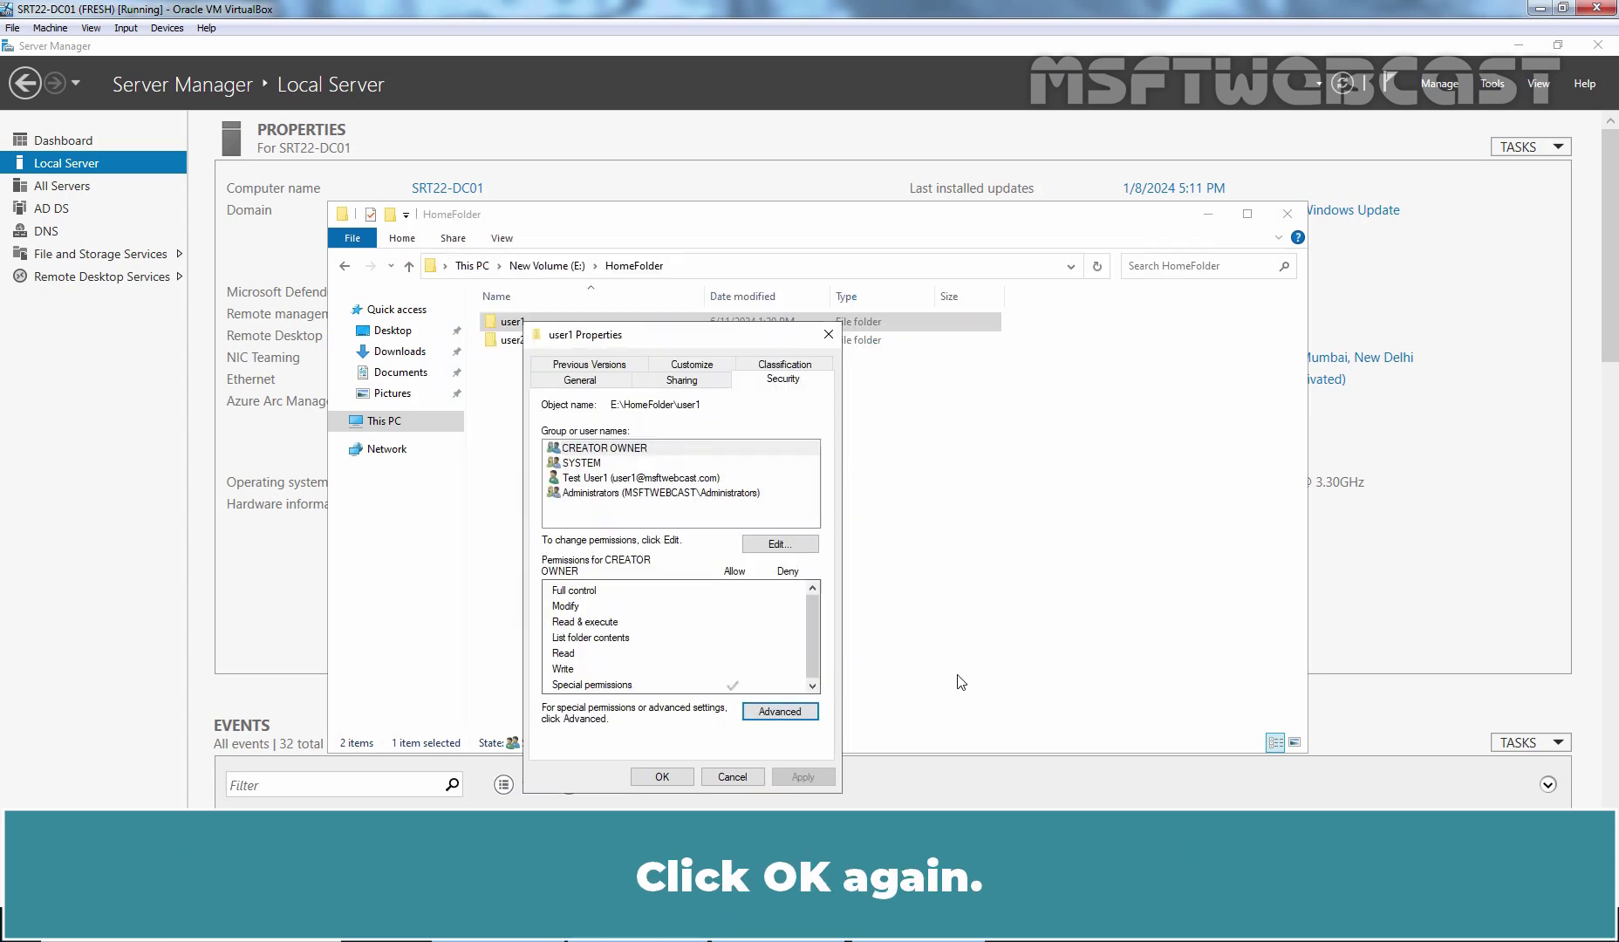
click(661, 778)
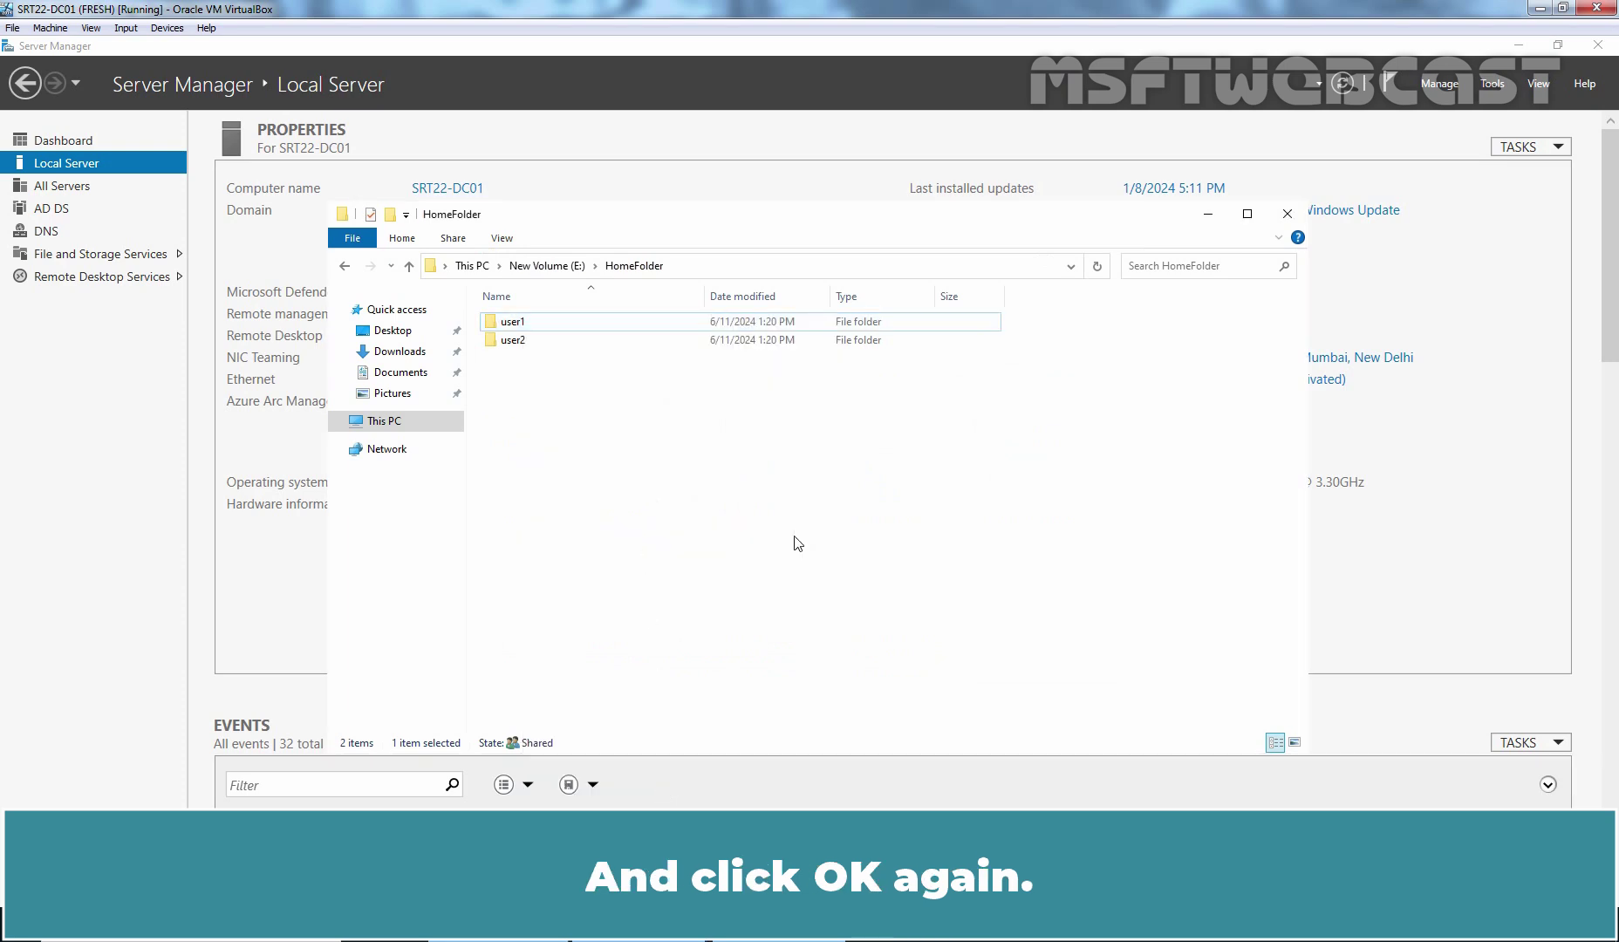
click(1208, 214)
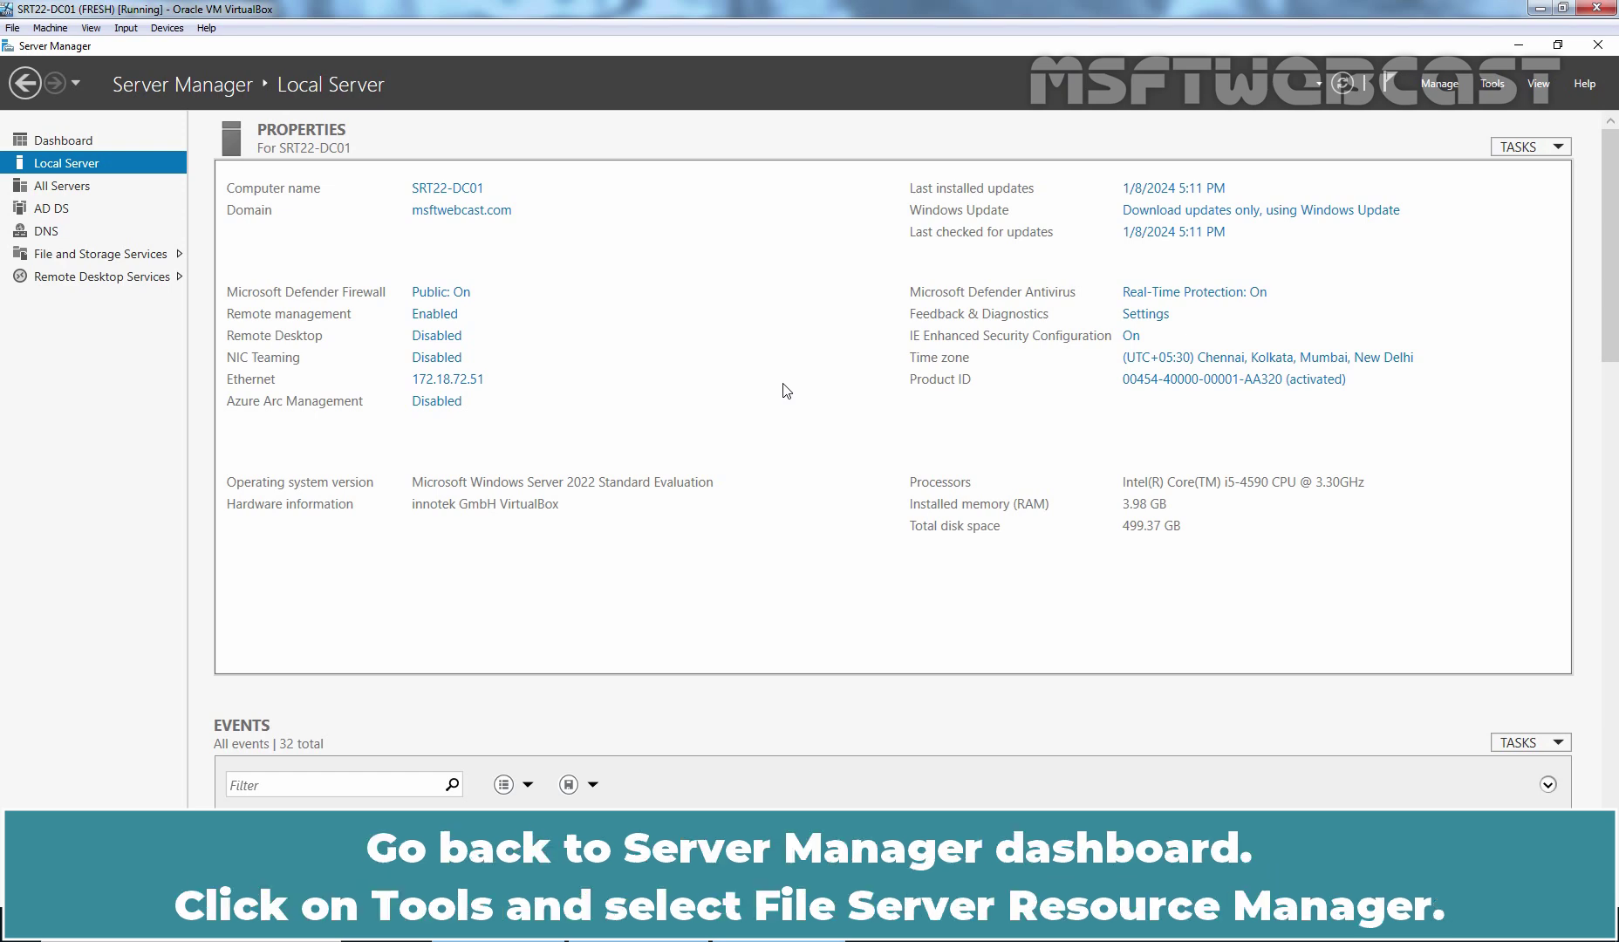
Launch File Server Resource Manager and start a new quota under Quota Management > Quotas.
click(1493, 85)
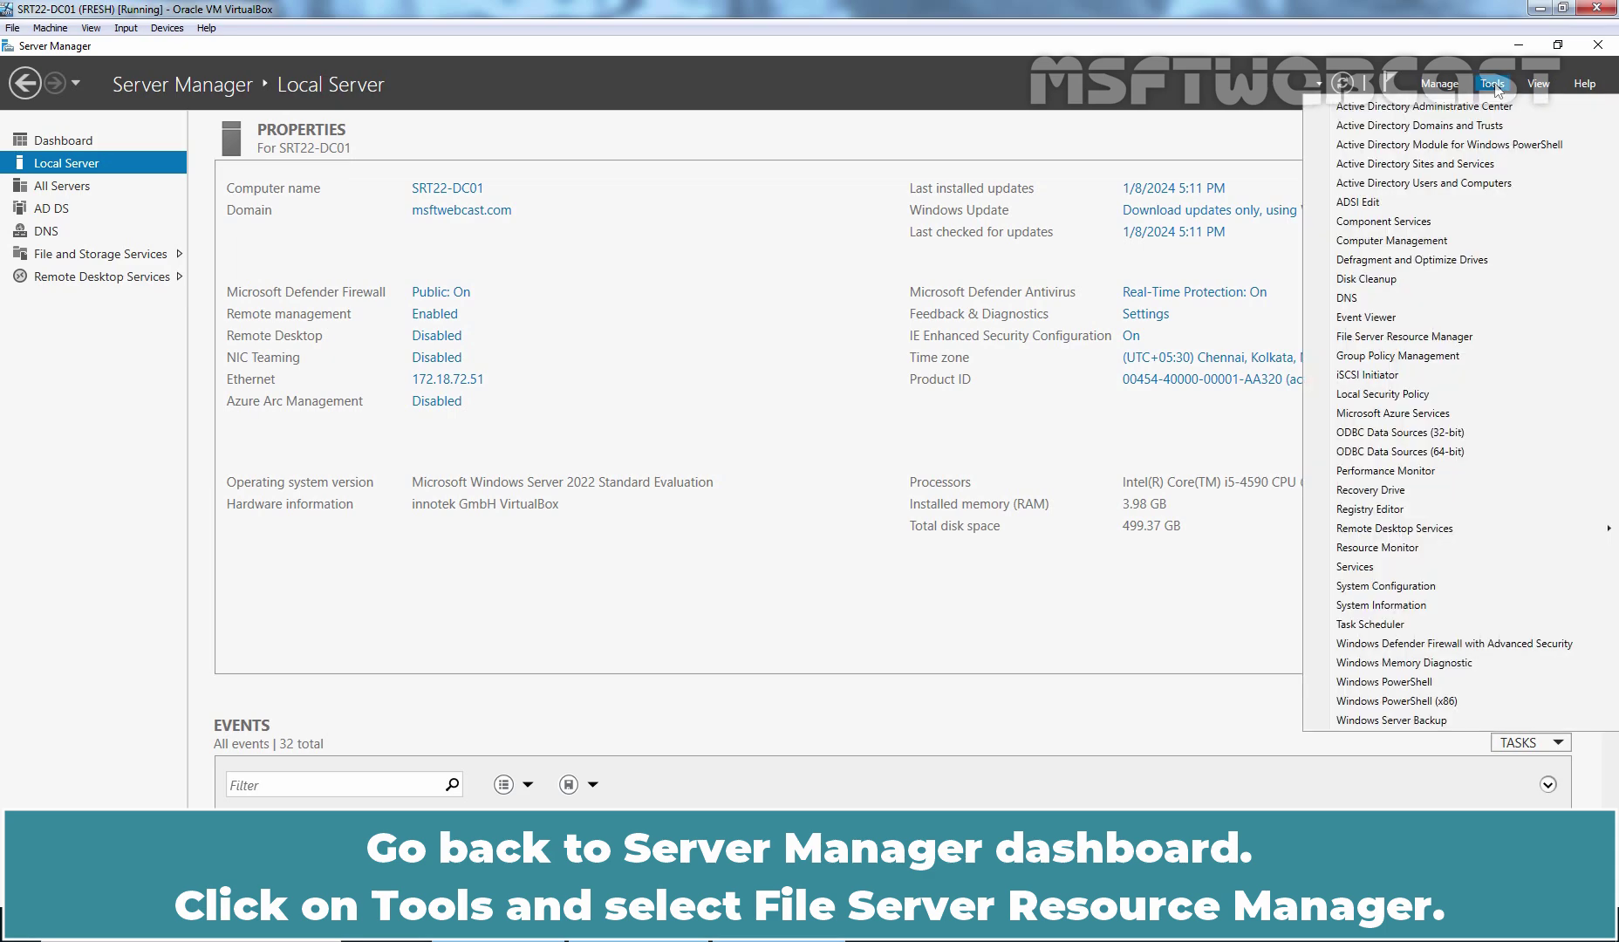
click(1389, 337)
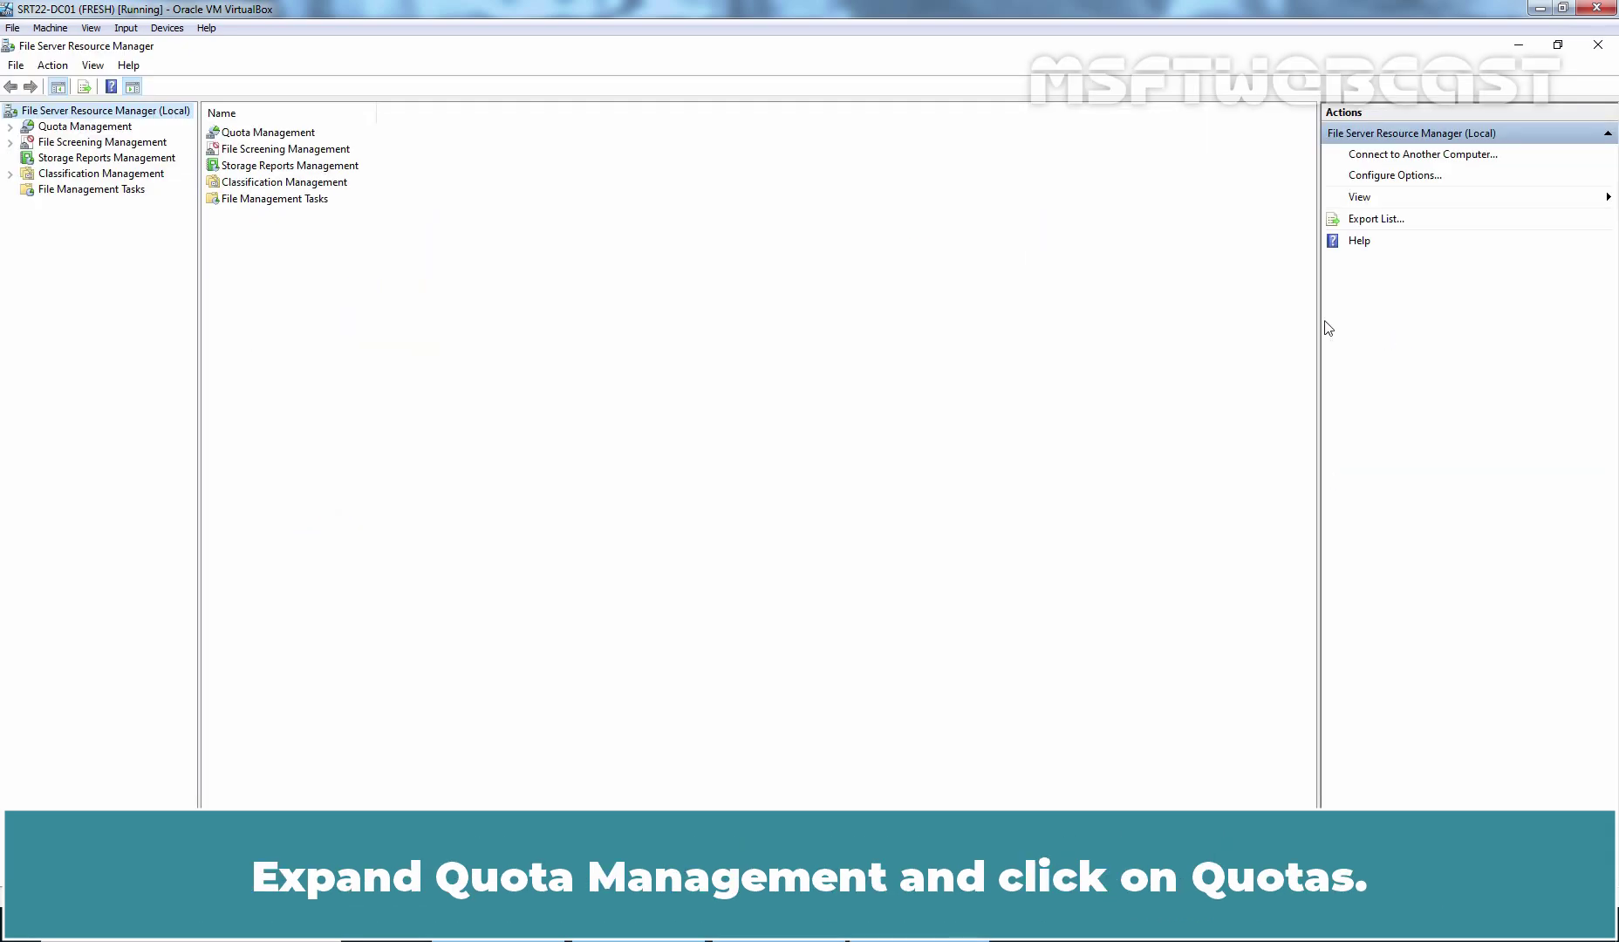
double_click(104, 128)
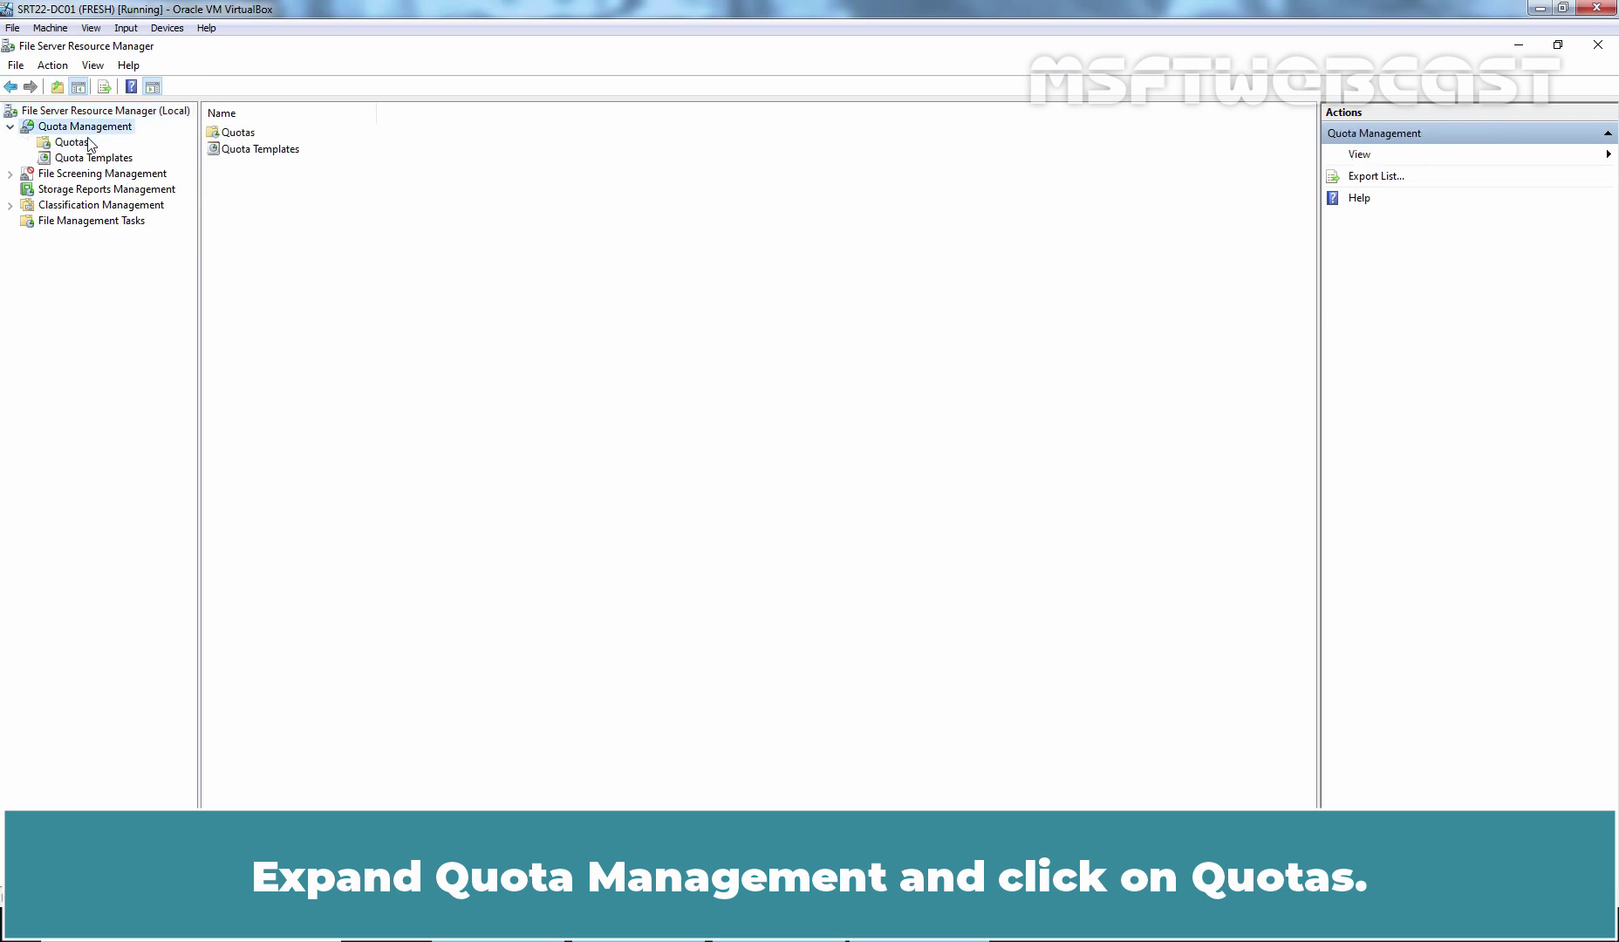
click(73, 144)
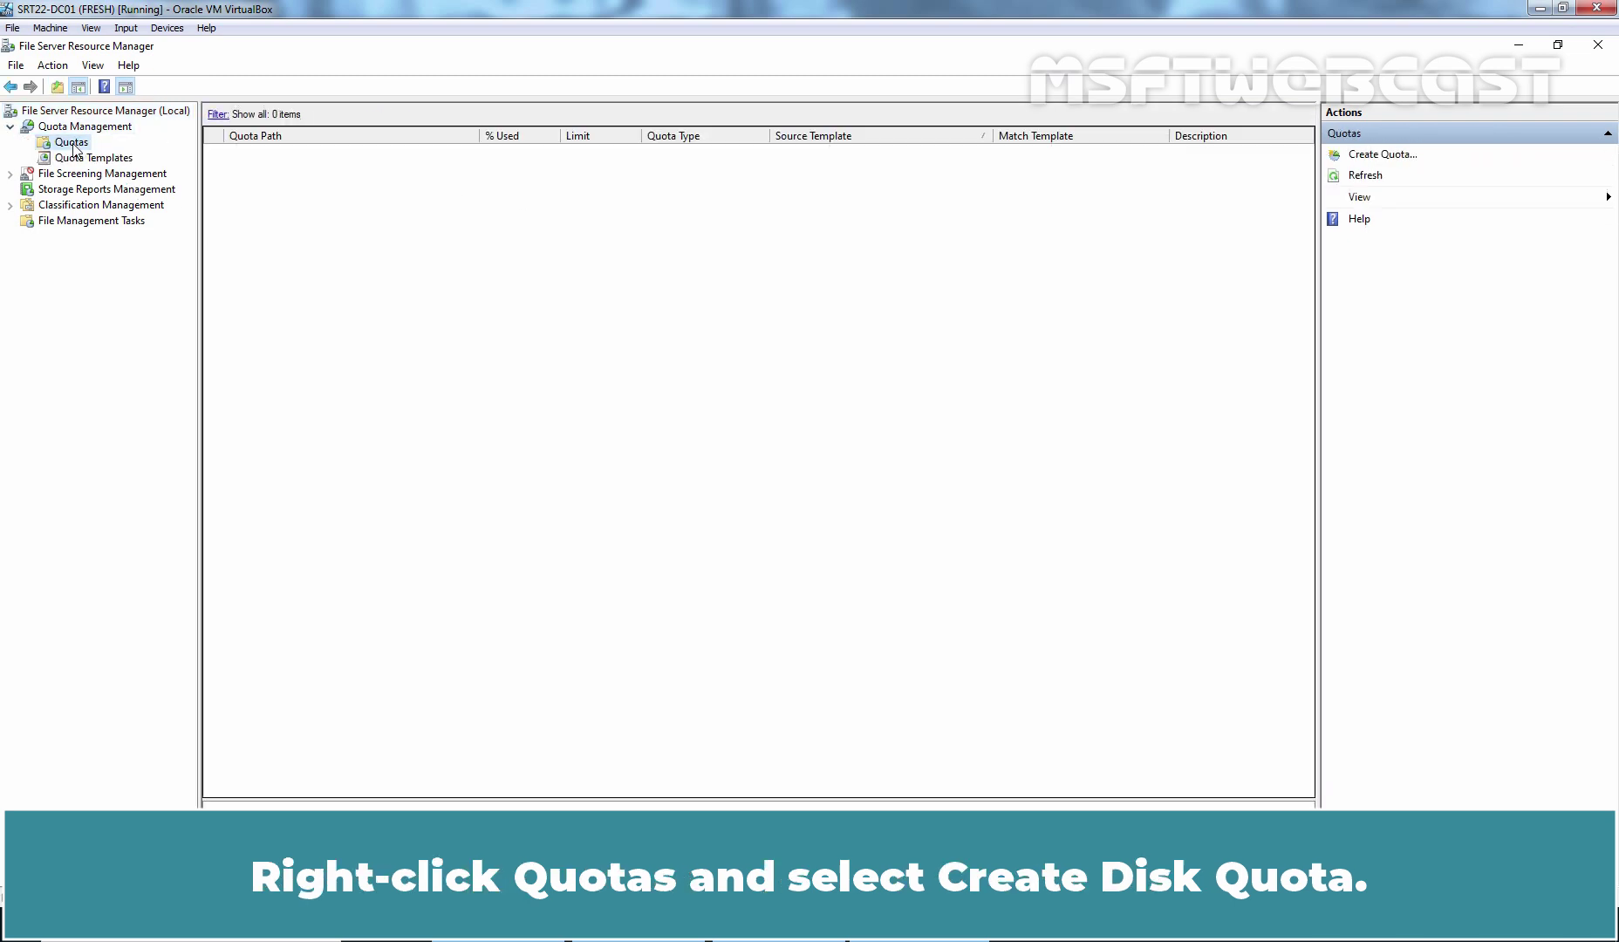
right_click(75, 146)
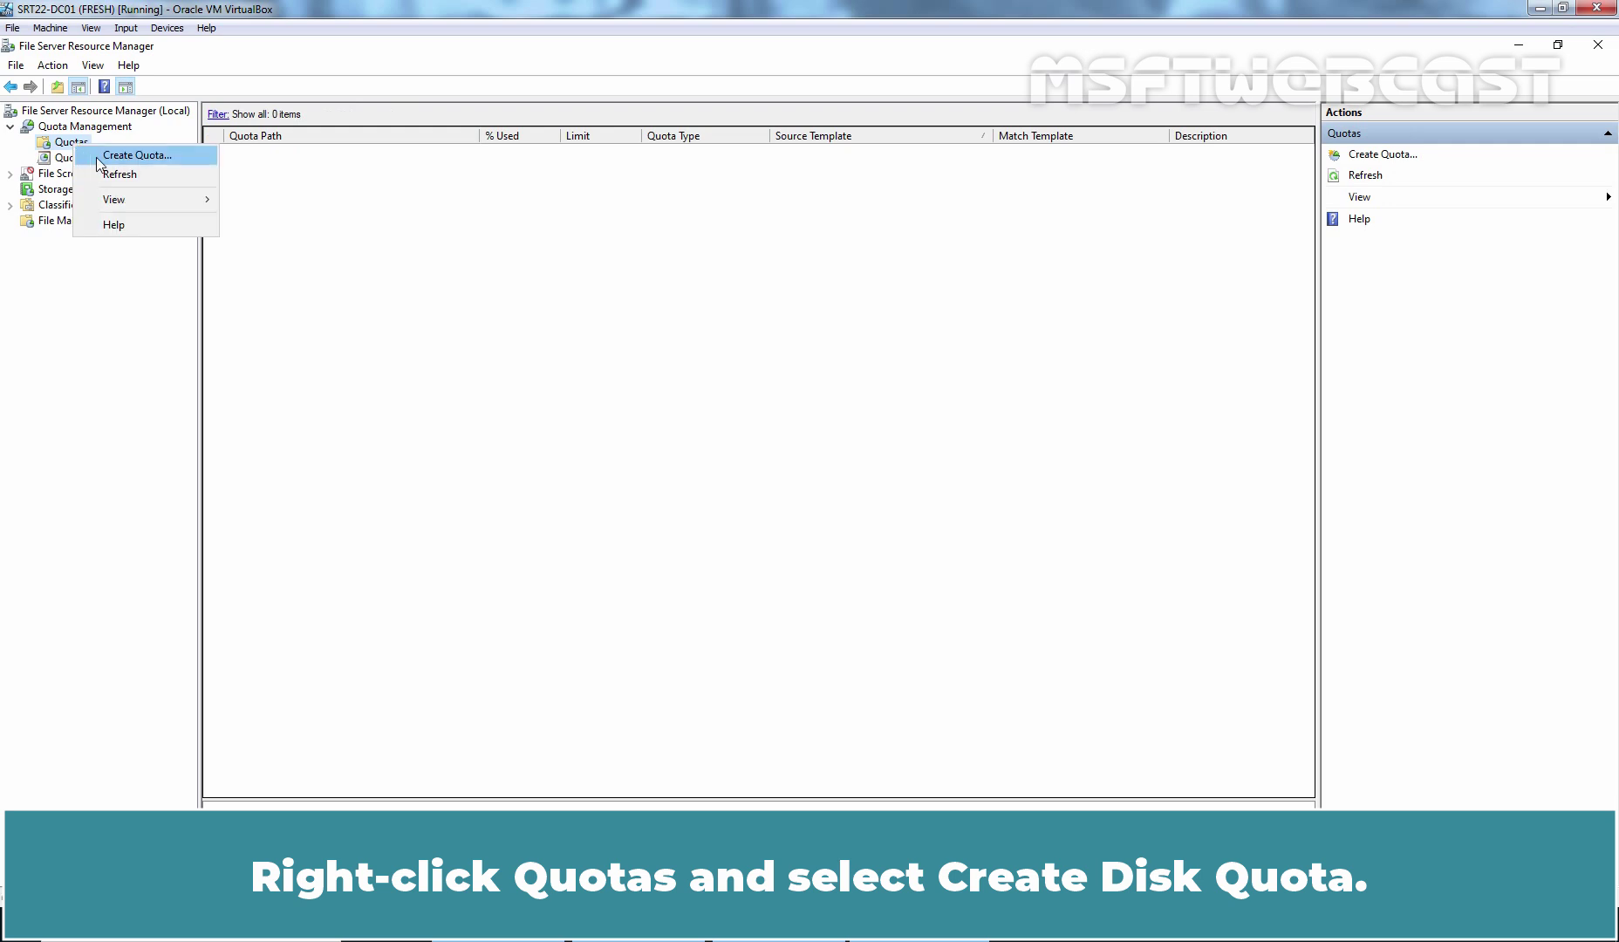
click(133, 155)
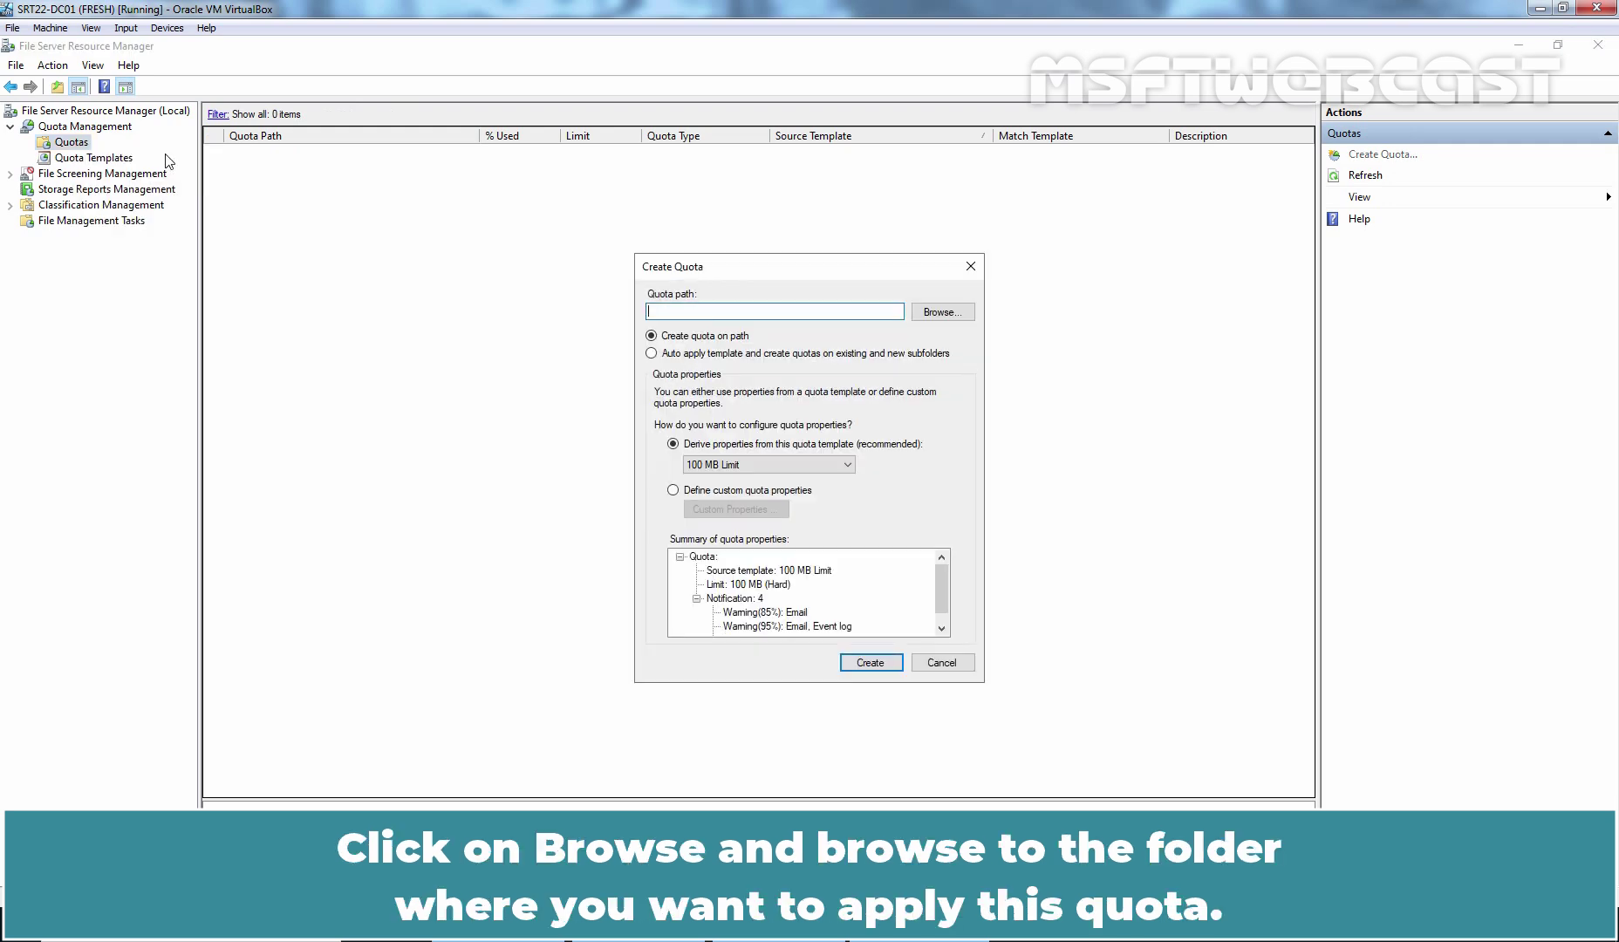
Create an auto-apply quota on E:\HomeFolder using the 5 GB Limit template.
click(939, 313)
drag(929, 447, 923, 461)
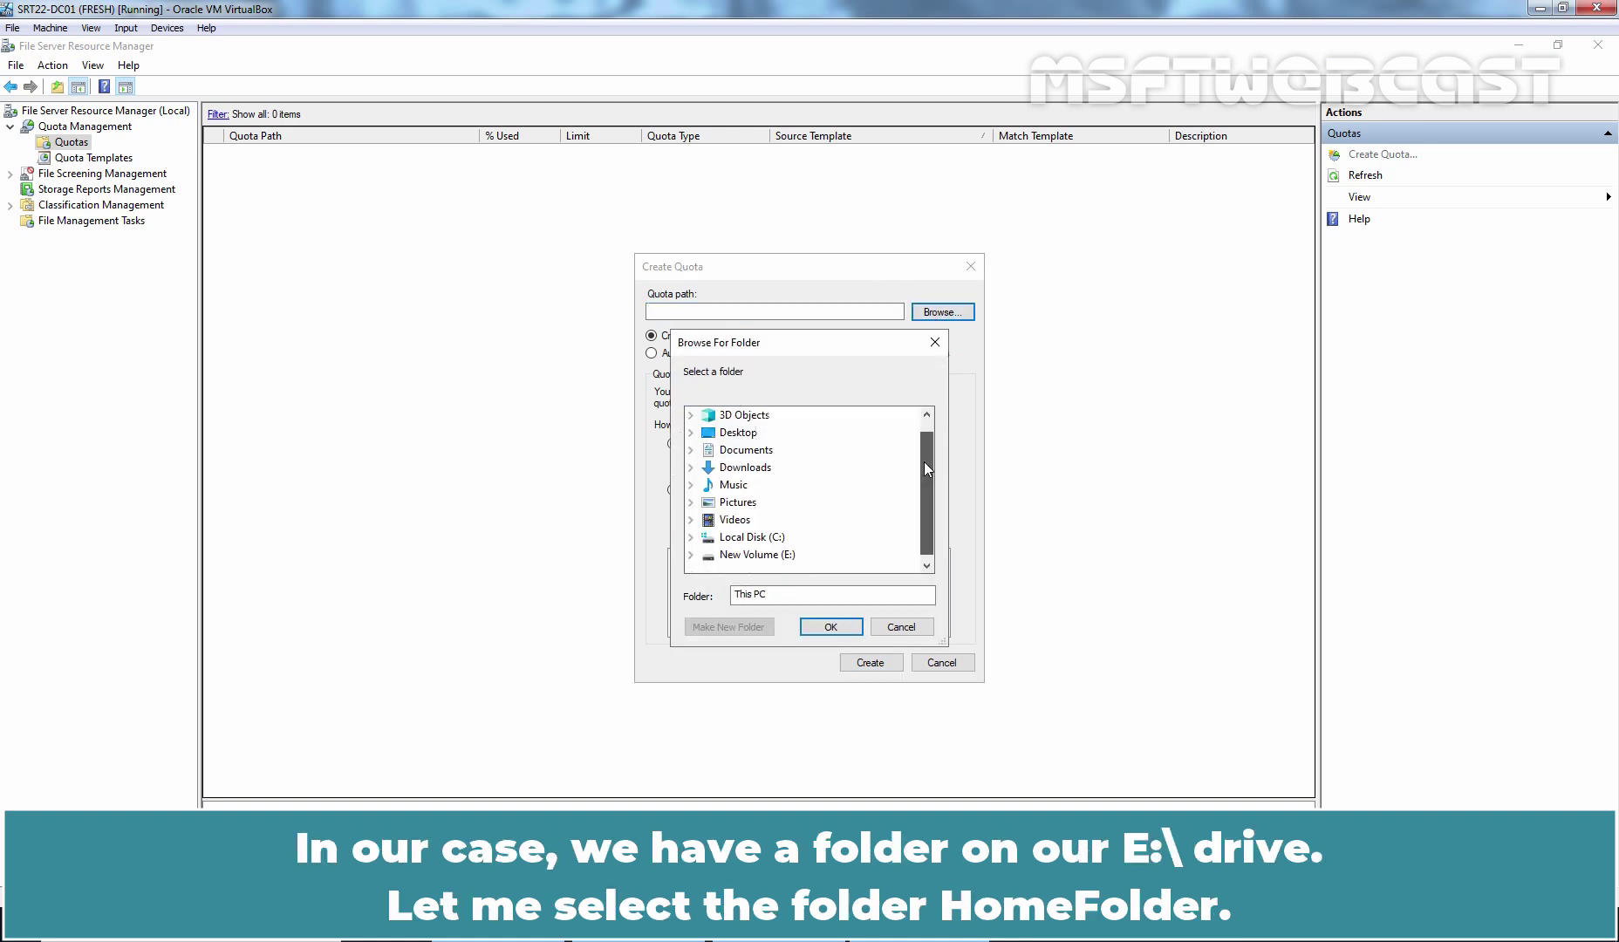
click(768, 556)
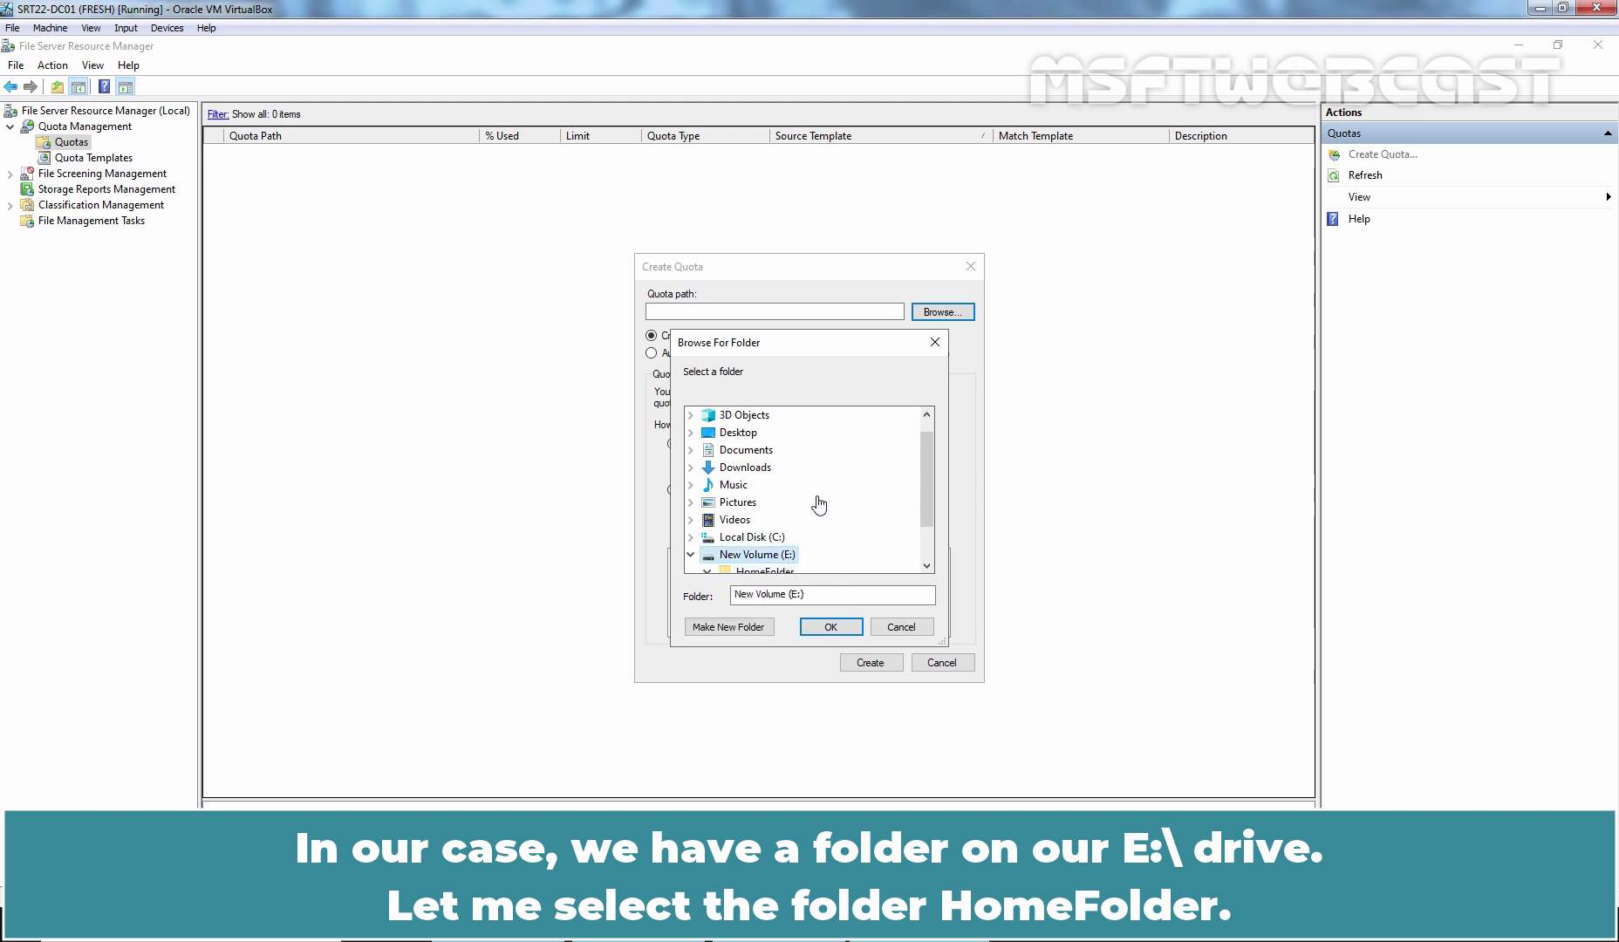
click(781, 521)
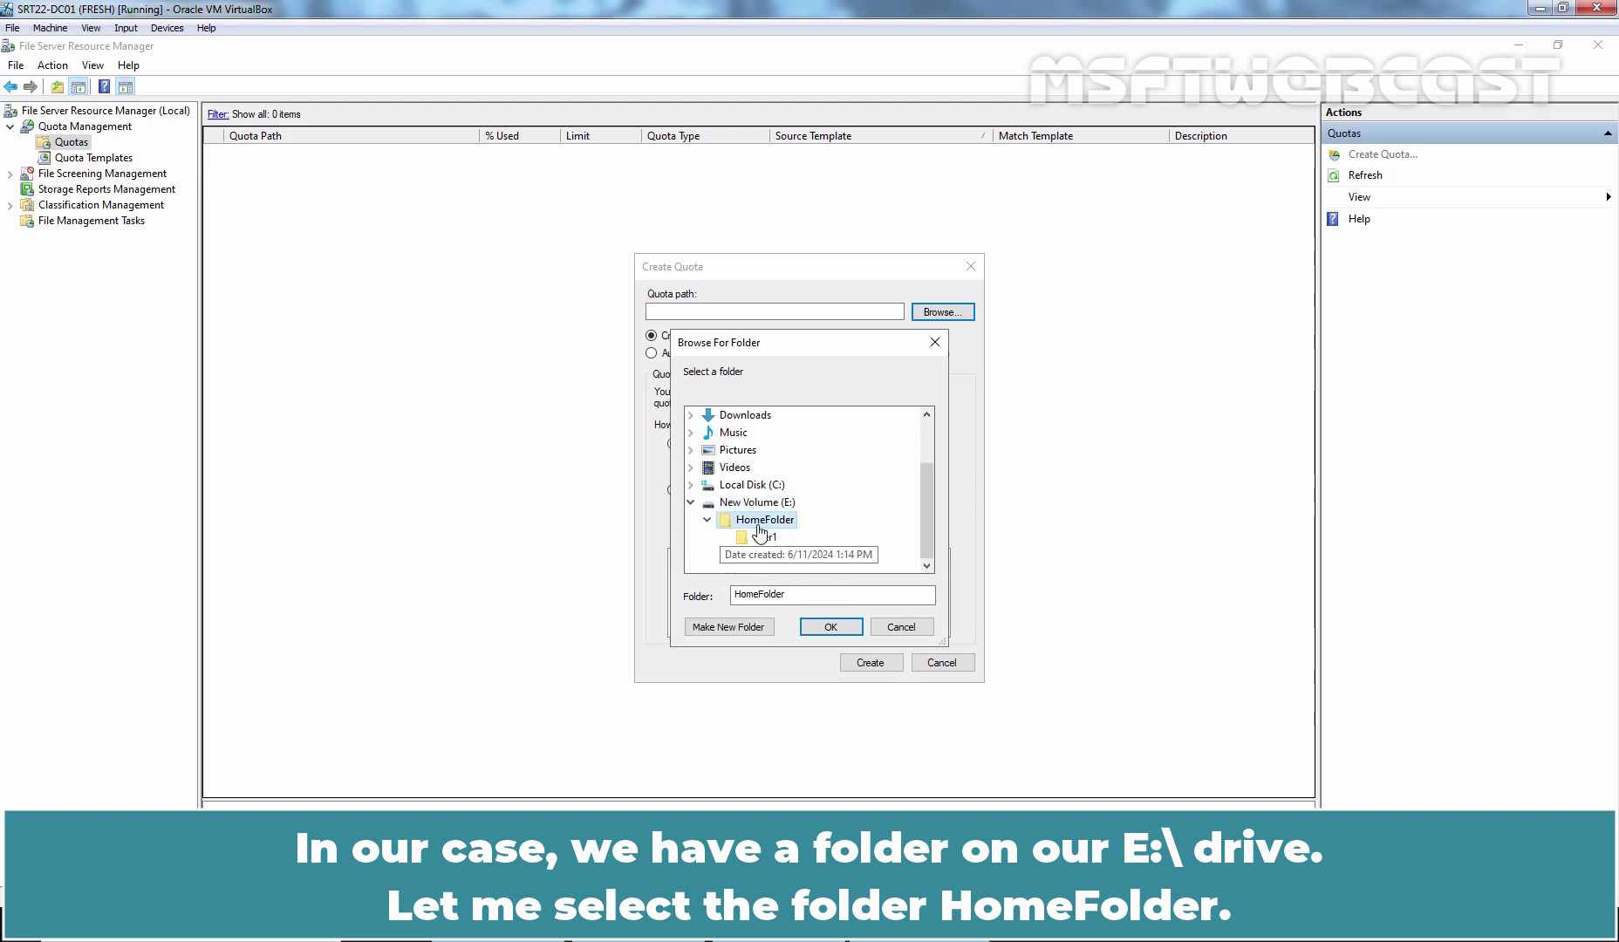
click(827, 630)
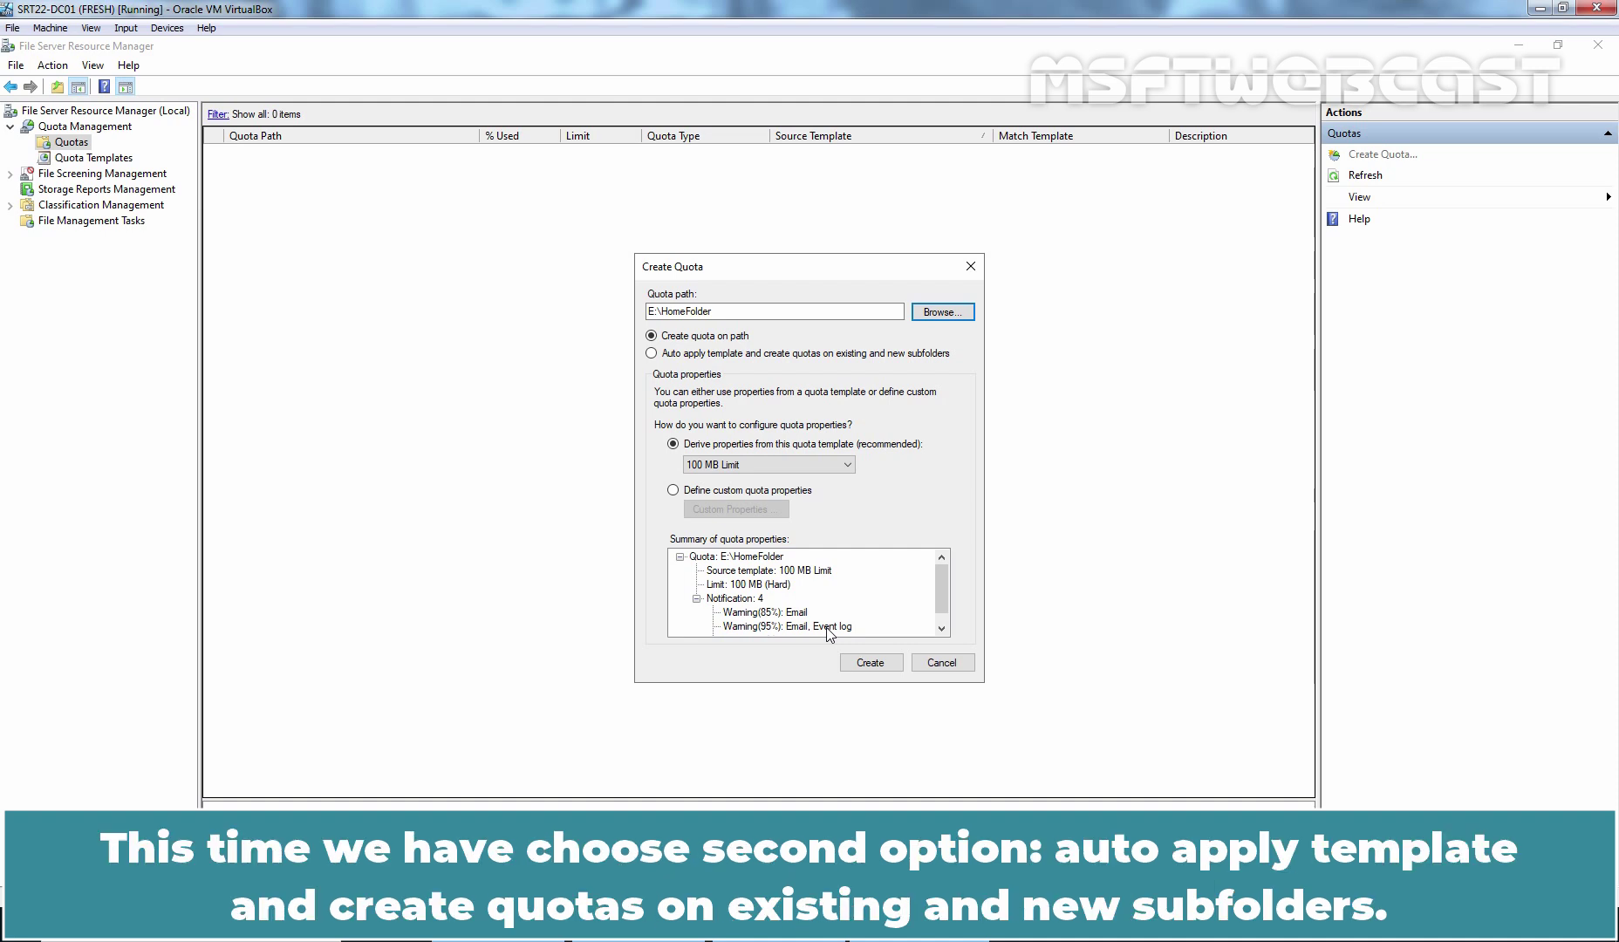
click(721, 353)
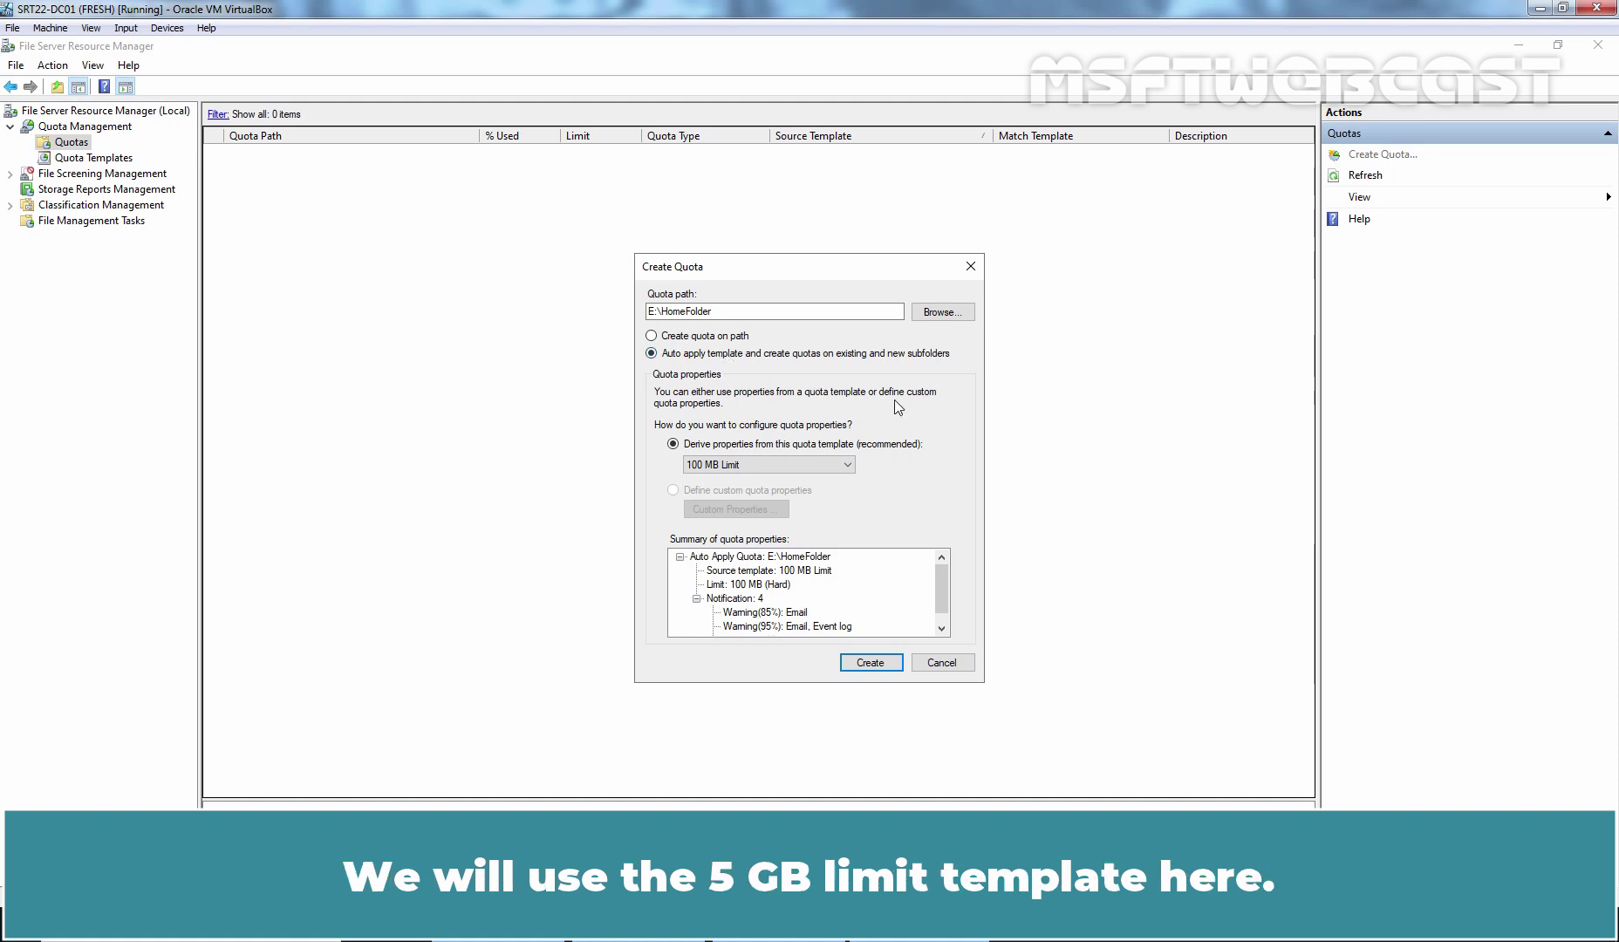
click(848, 469)
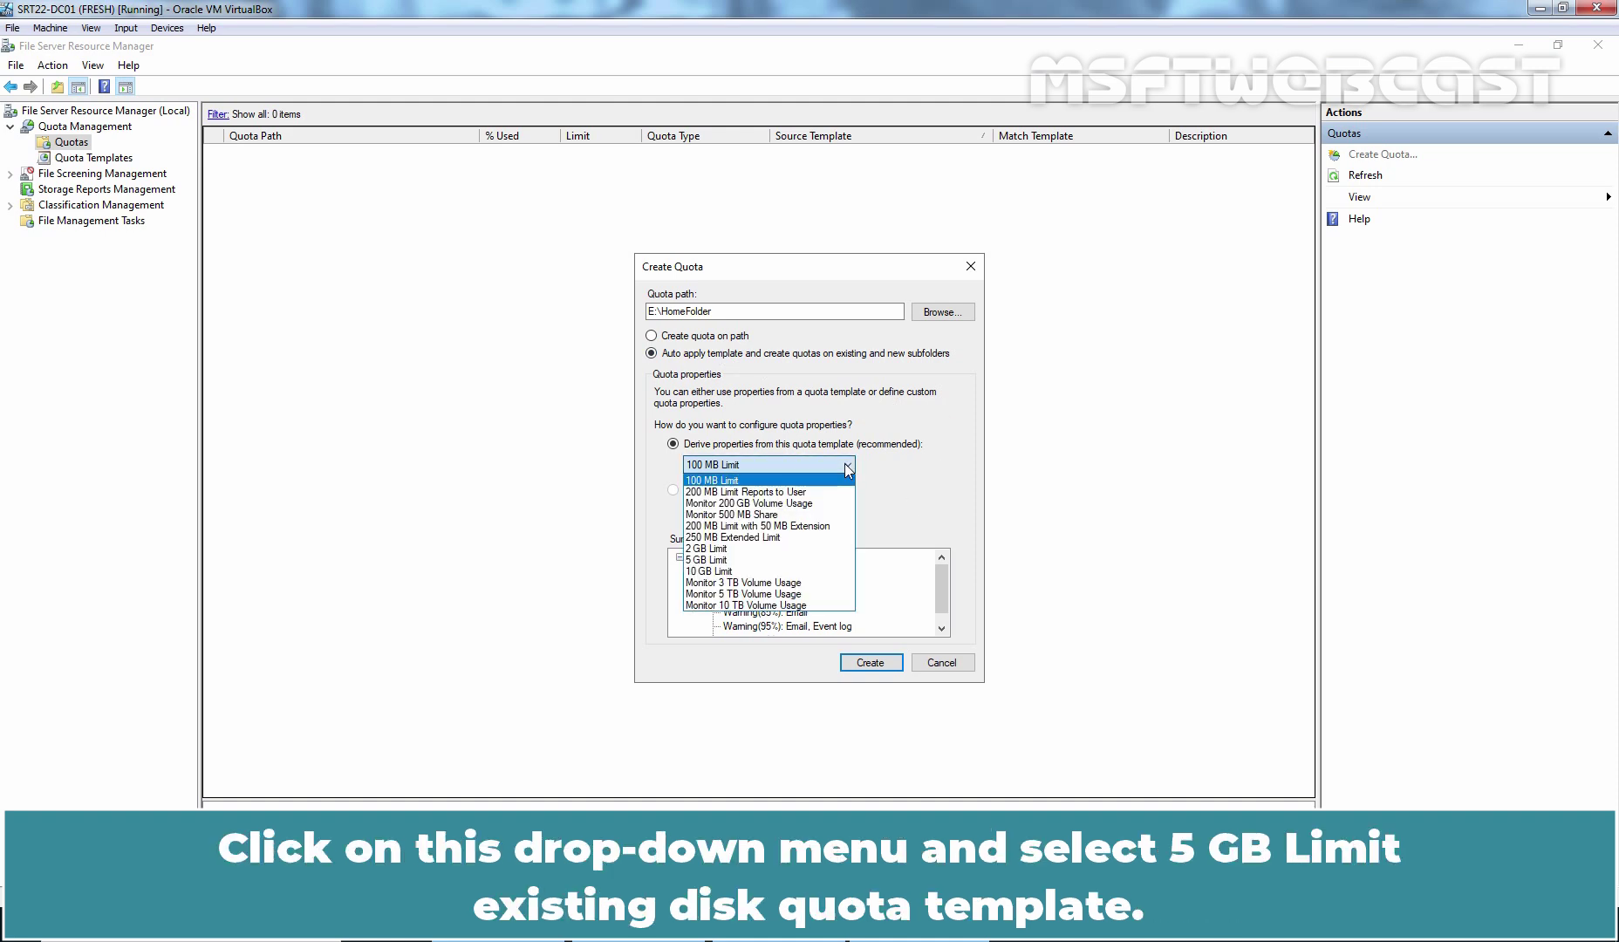
click(716, 561)
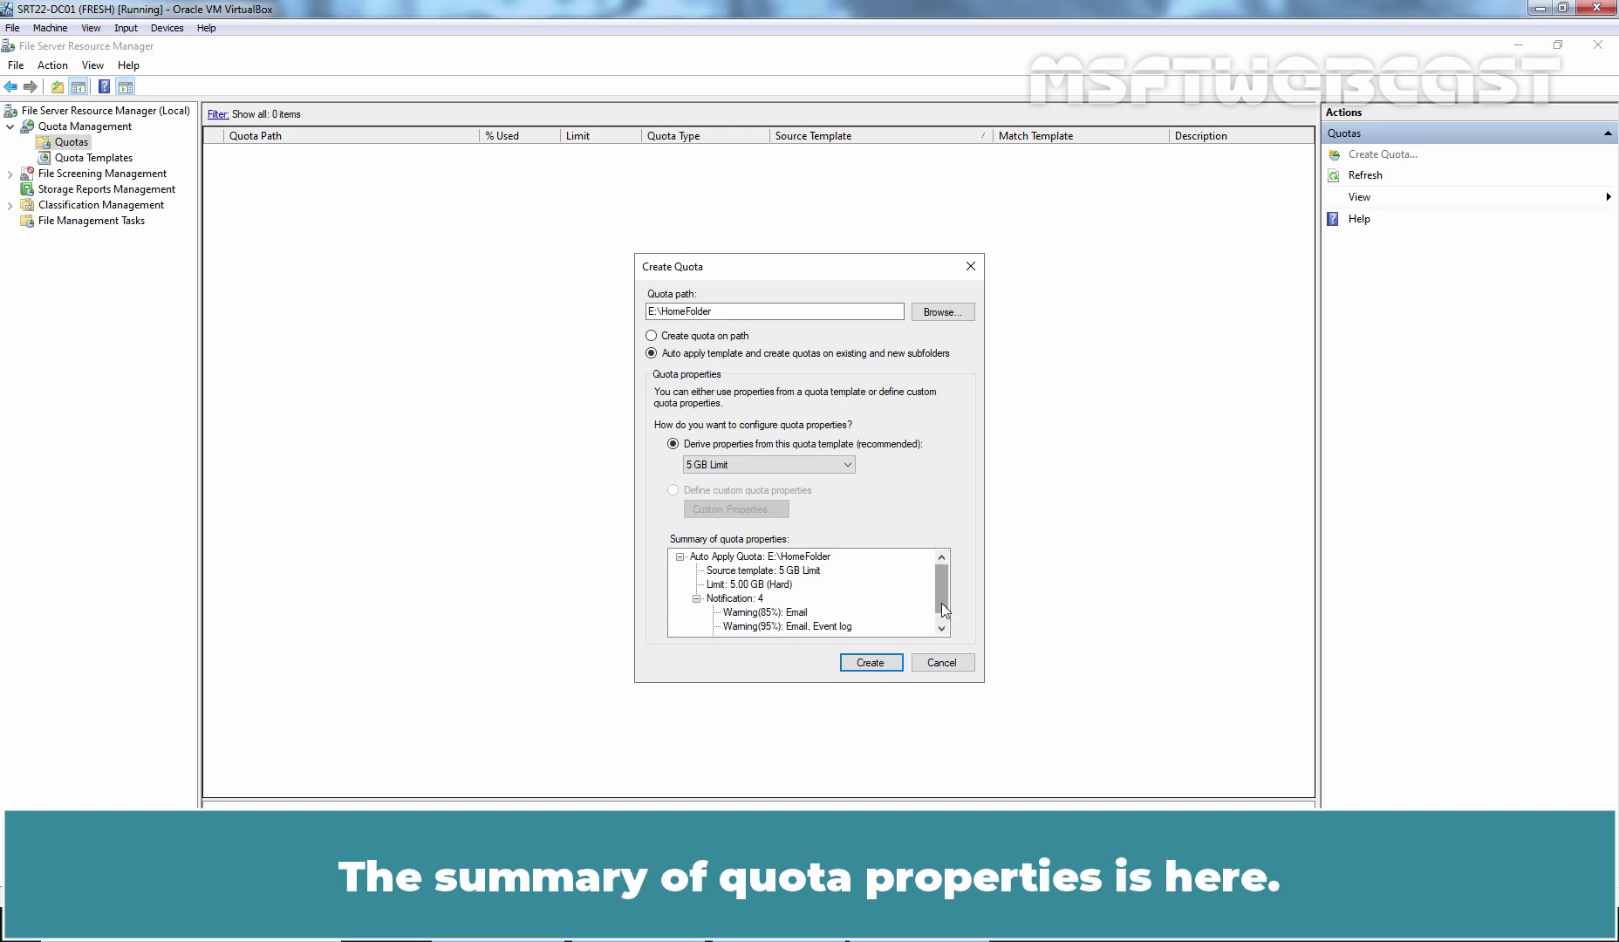
click(945, 628)
click(867, 666)
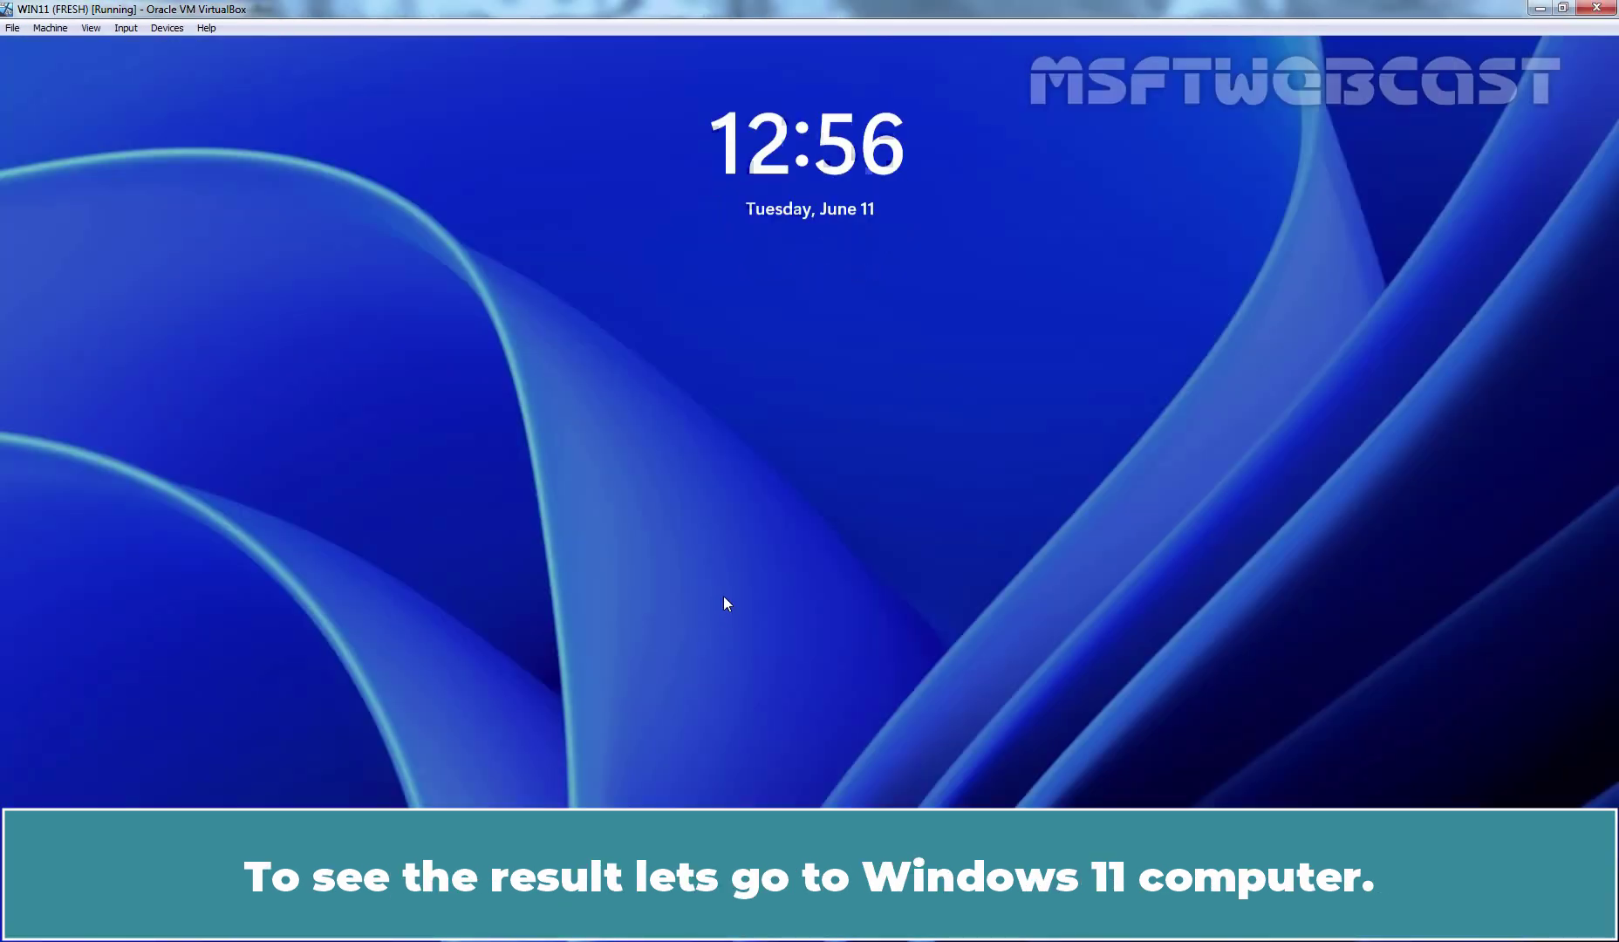
Sign in to the Windows 11 client as the test user with their password.
click(723, 603)
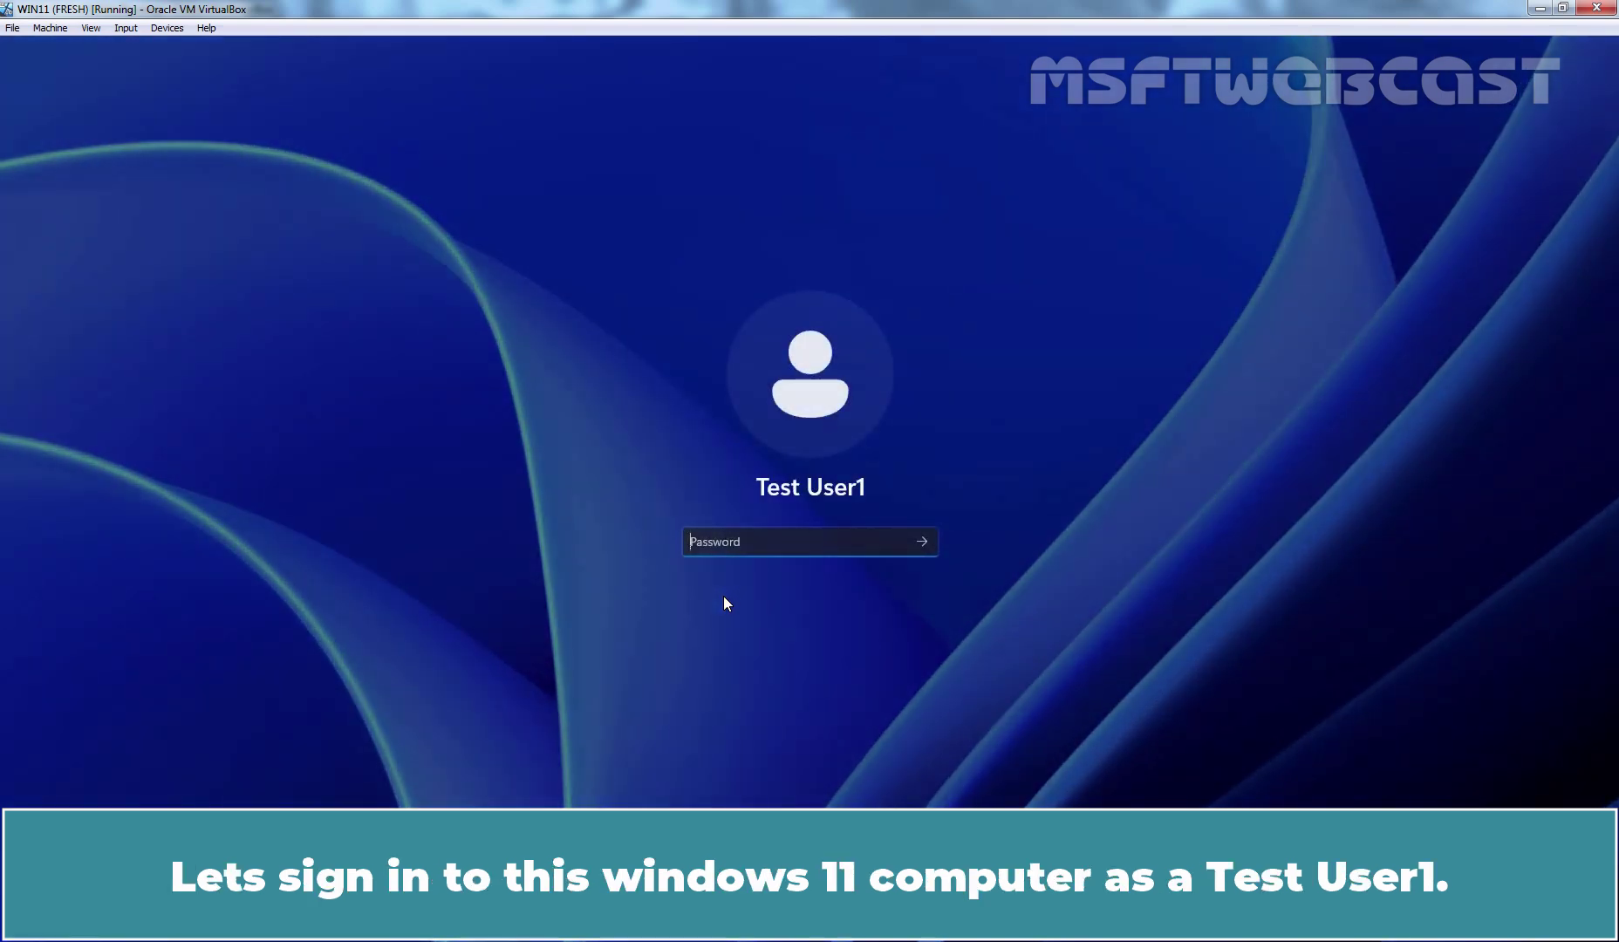
text(•••••••••)
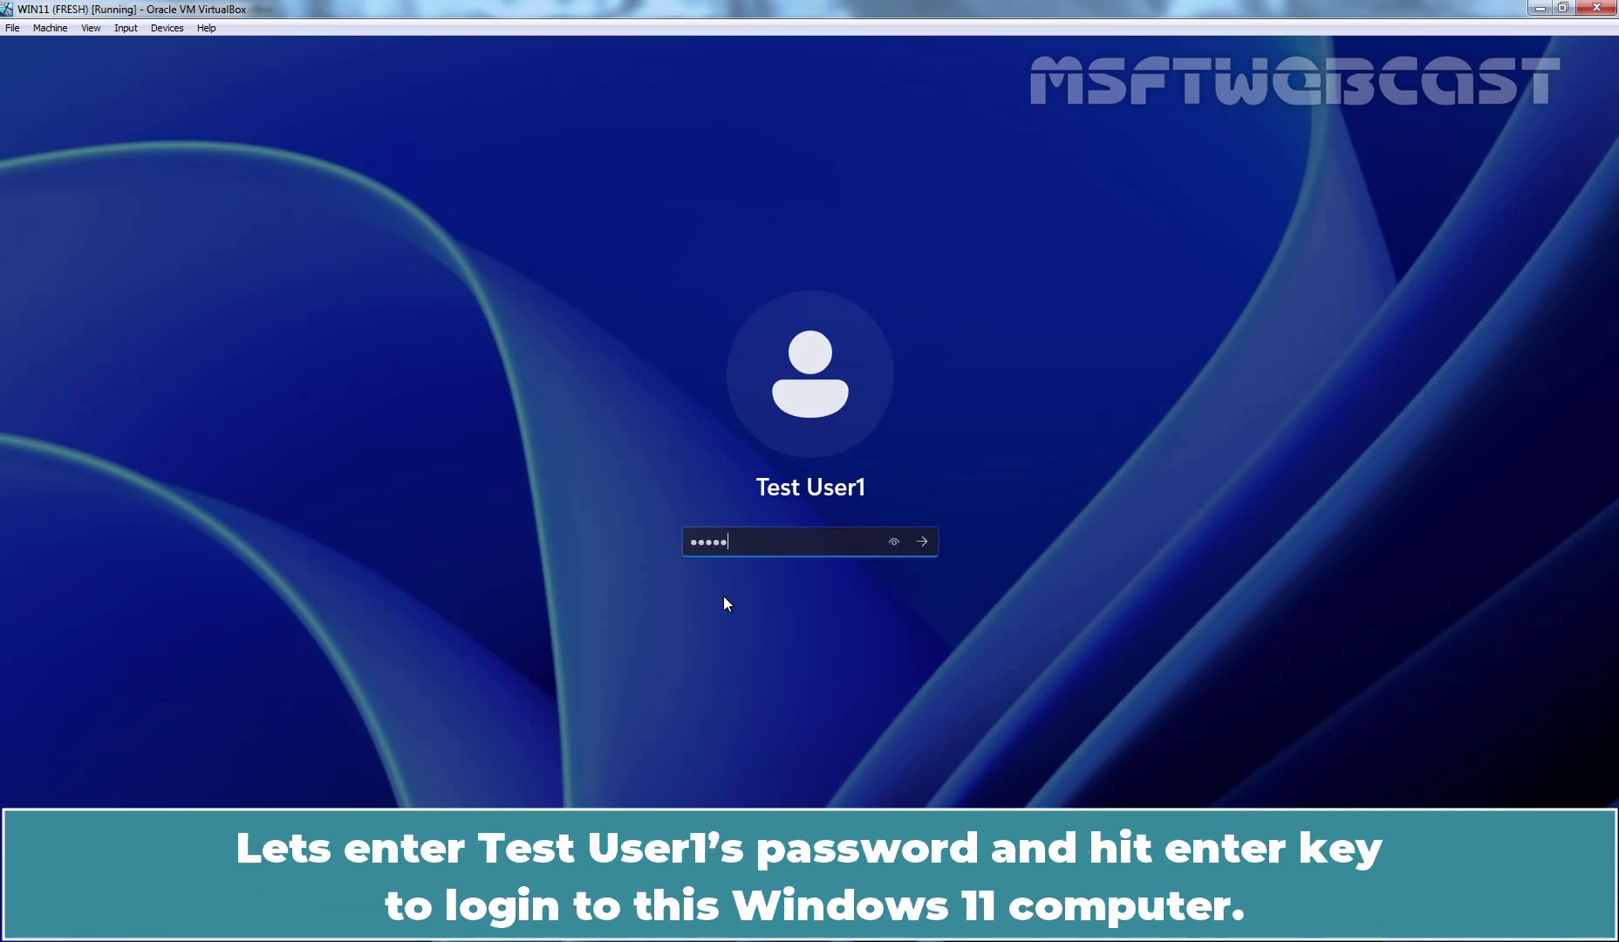
key(Return)
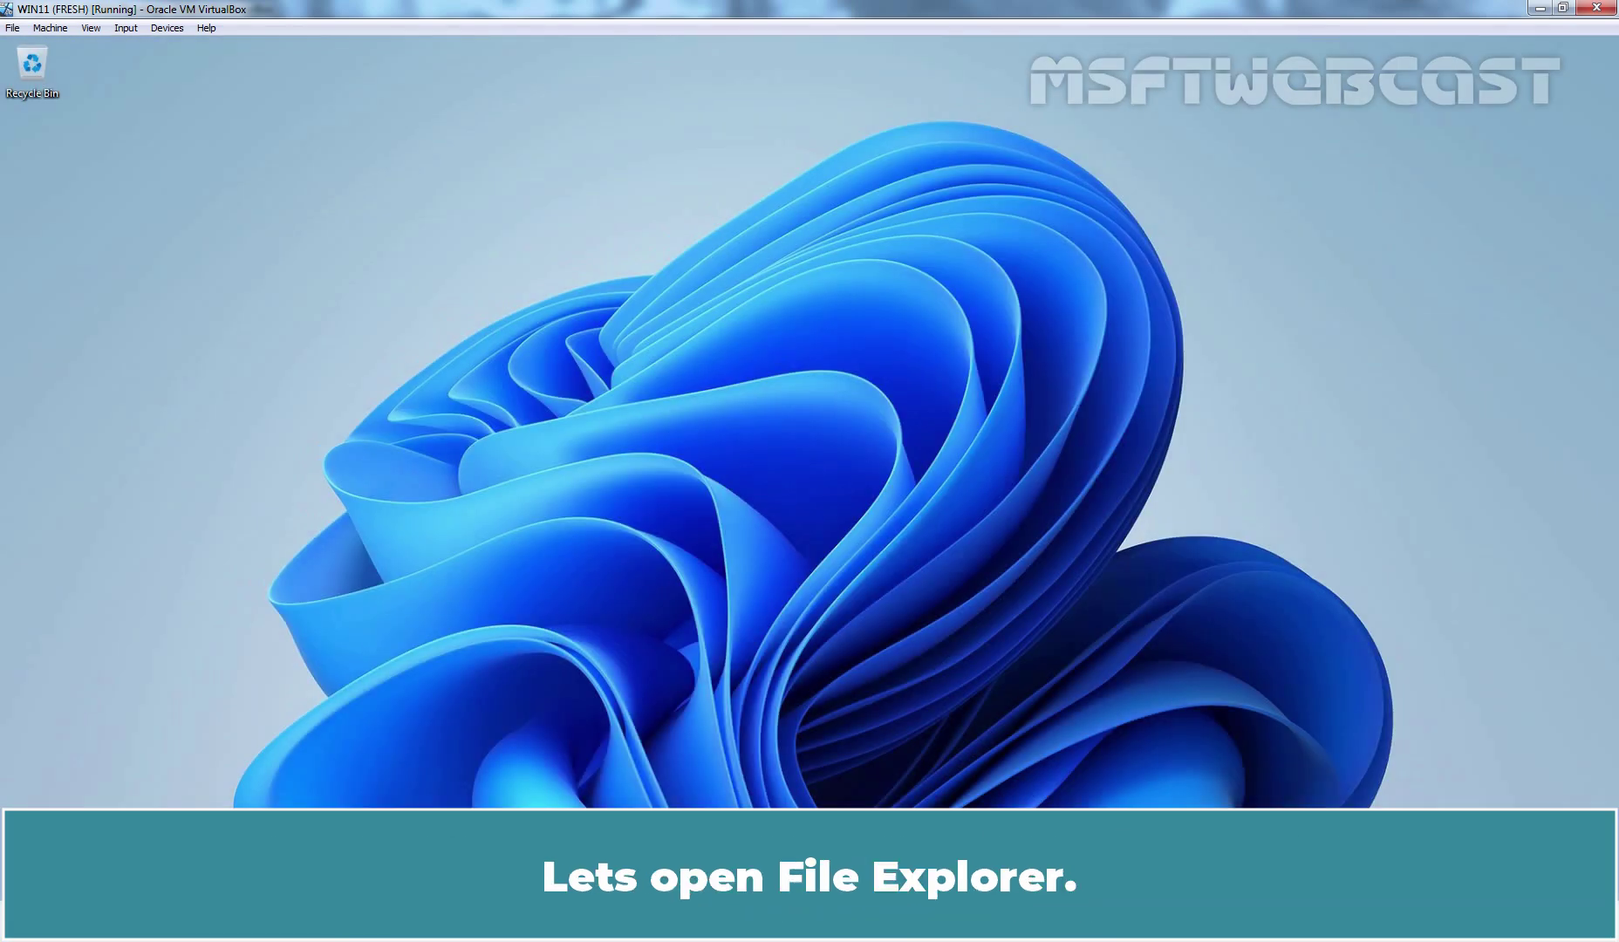
Check in This PC that the H: home drive's properties show 5.00 GB capacity.
key(super+e)
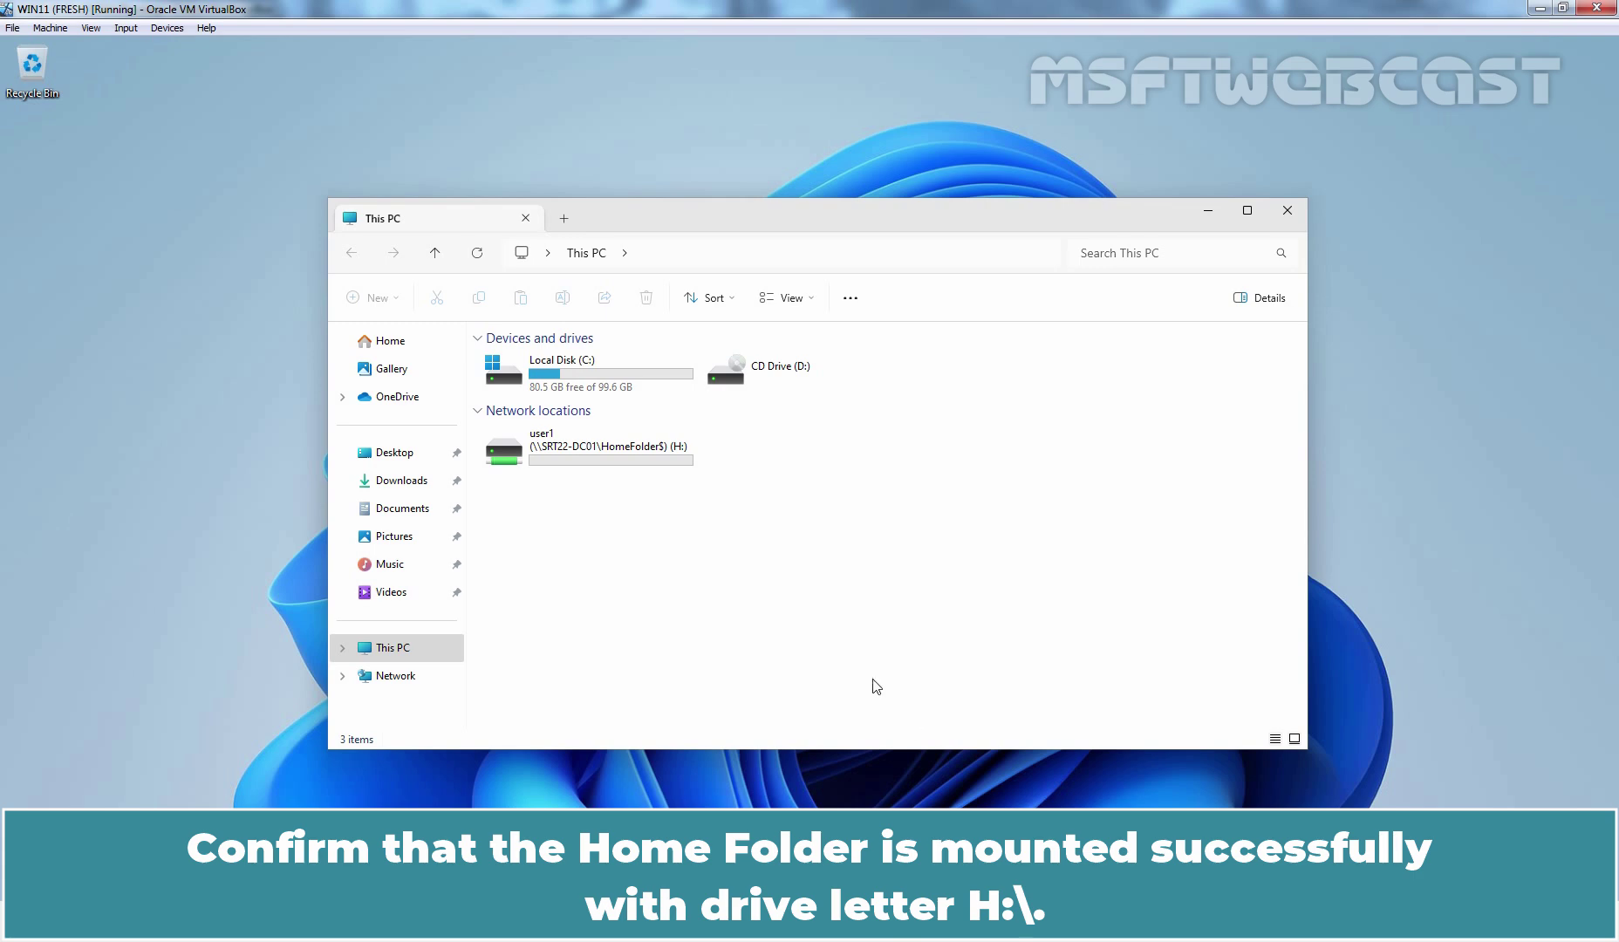
right_click(594, 446)
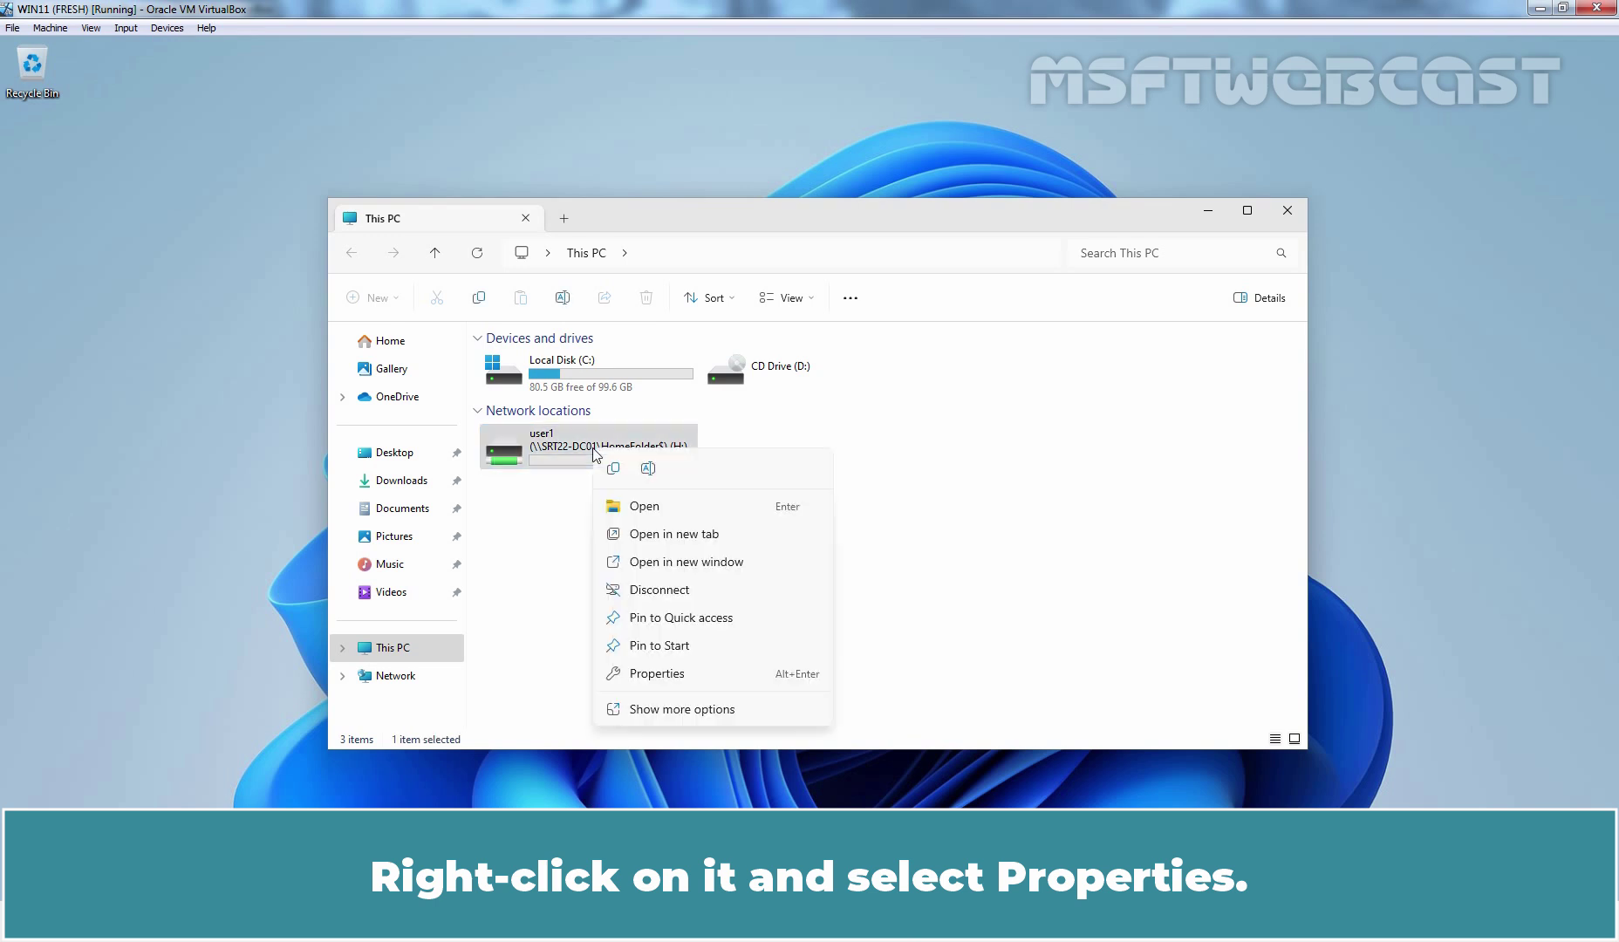
click(654, 675)
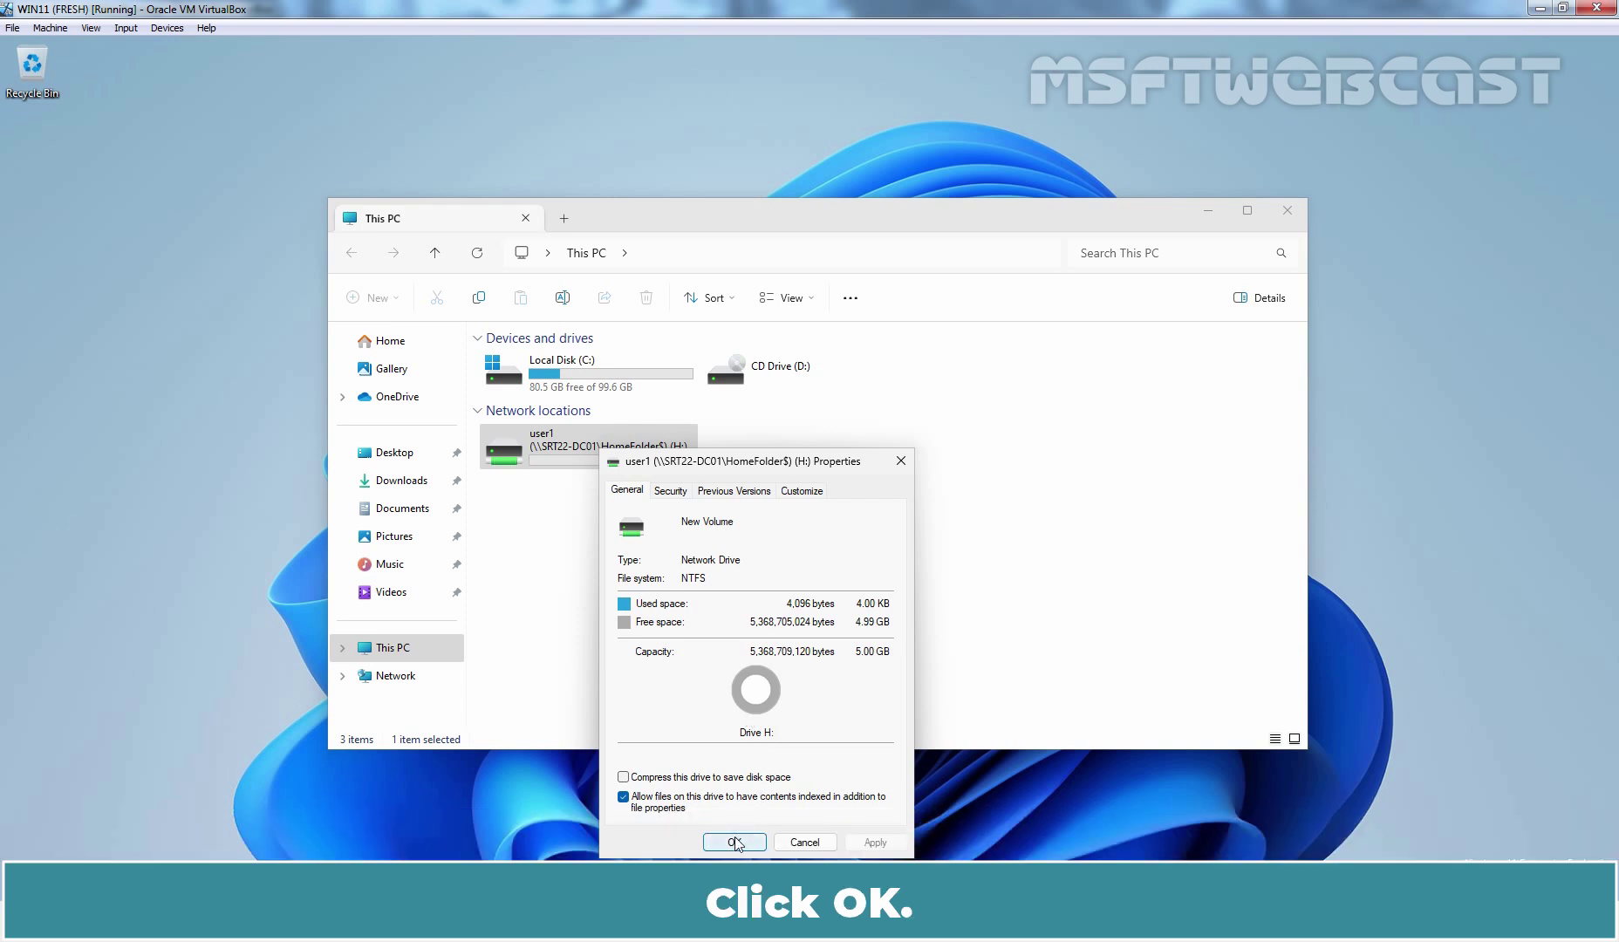
click(733, 840)
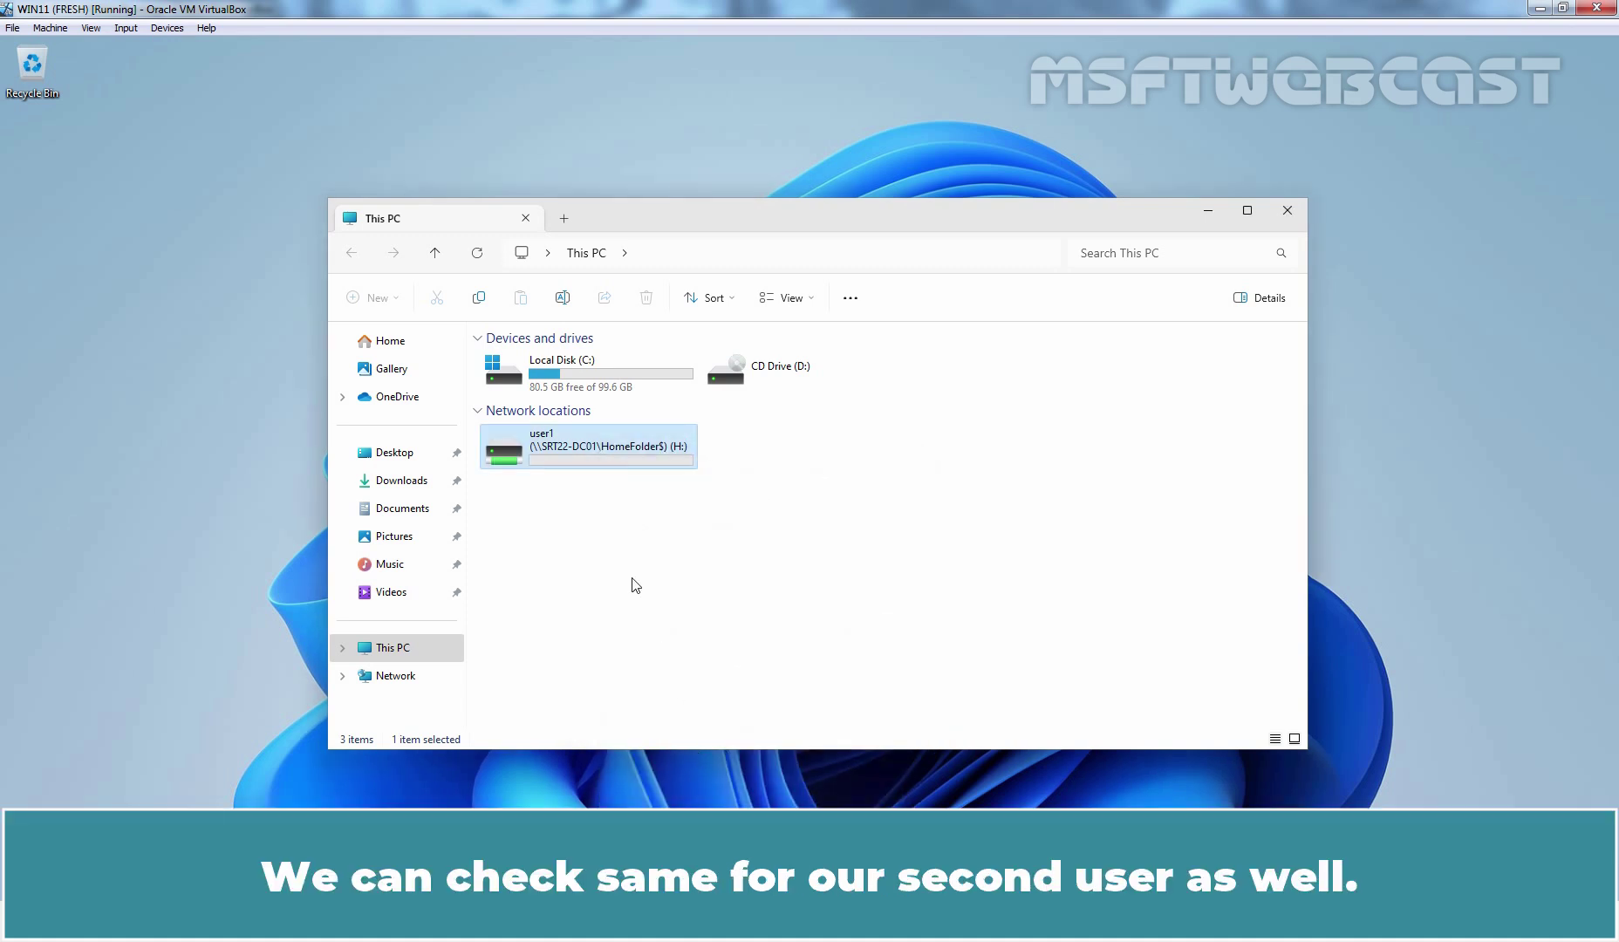